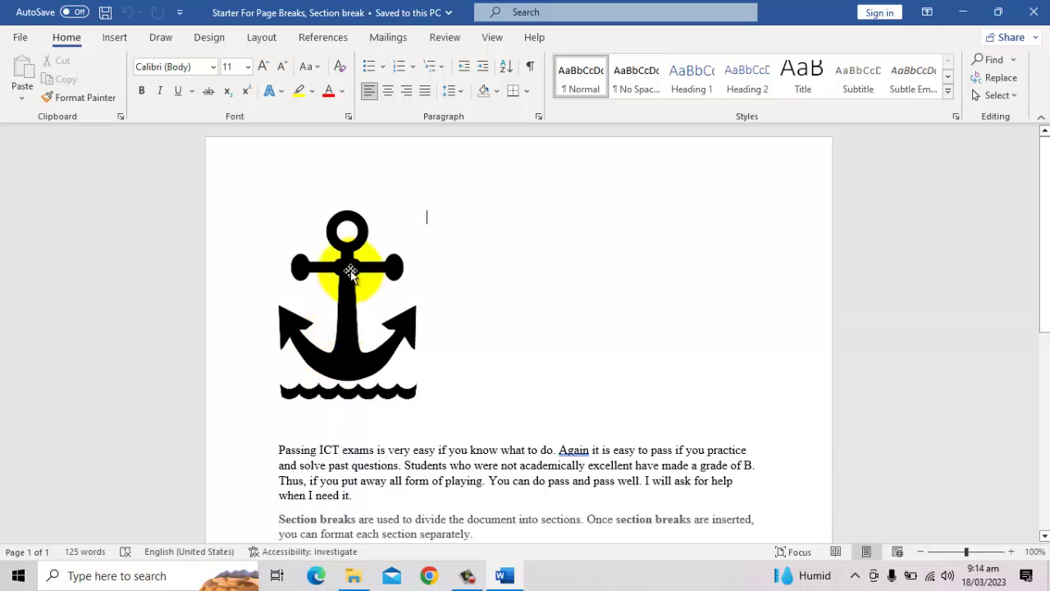
Select the 6.55 × 4.78 cm anchor picture and bring up its Picture Format tools
left_click(341, 330)
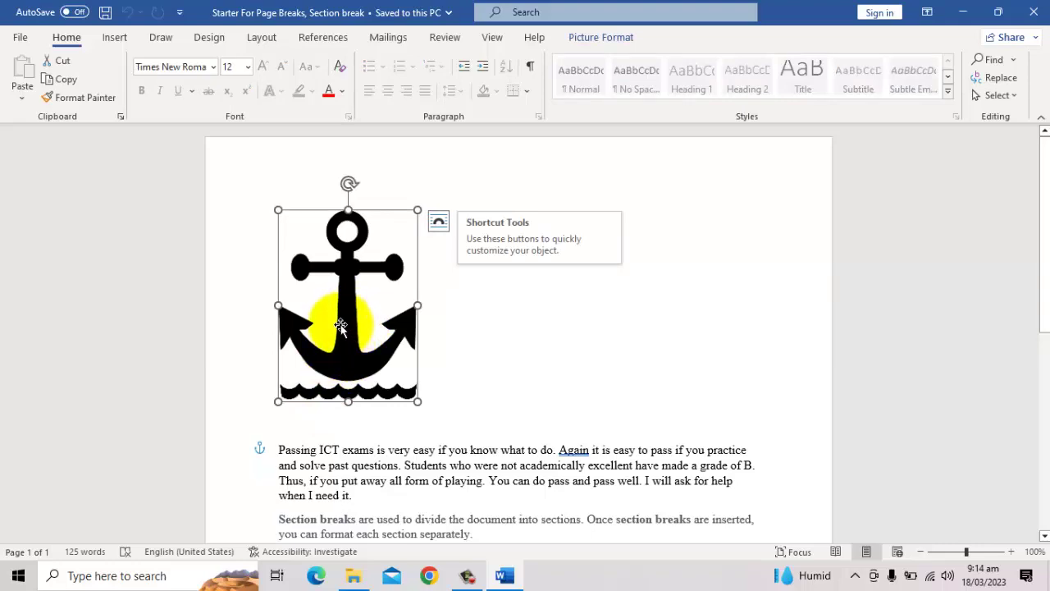
left_click(580, 39)
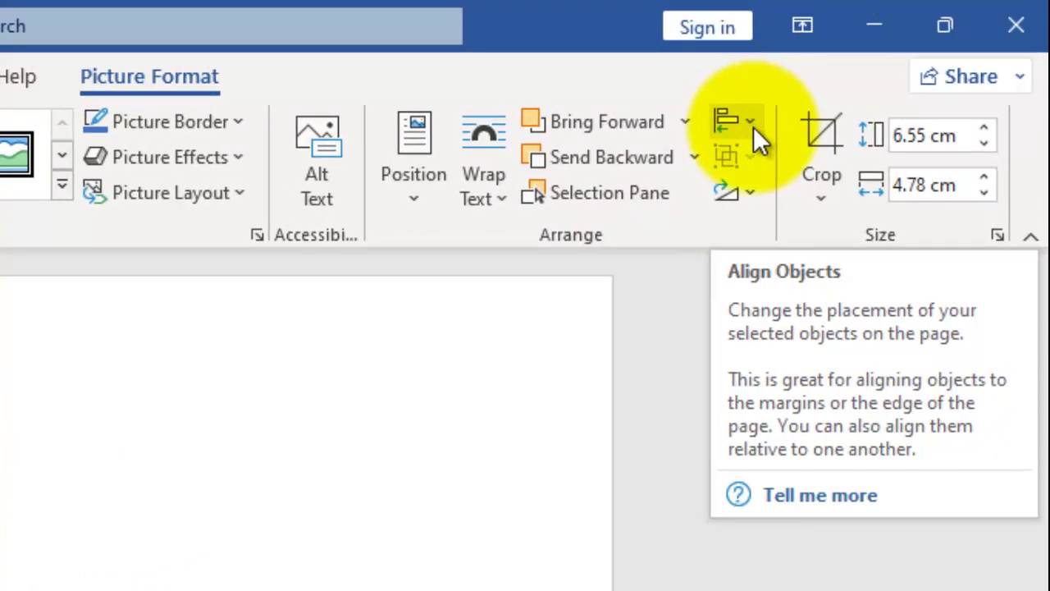
left_click(751, 125)
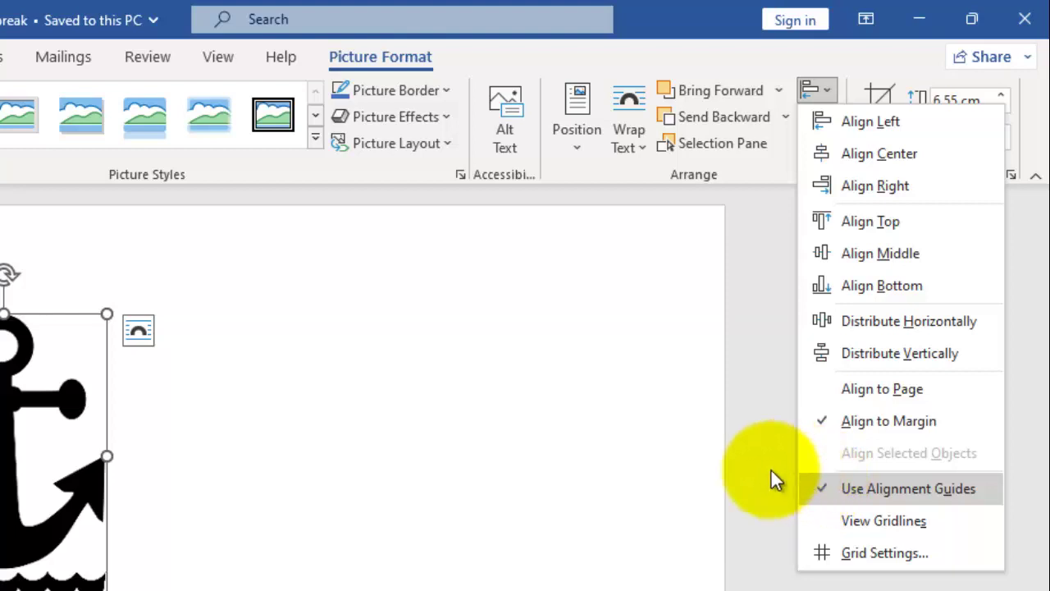
left_click(519, 459)
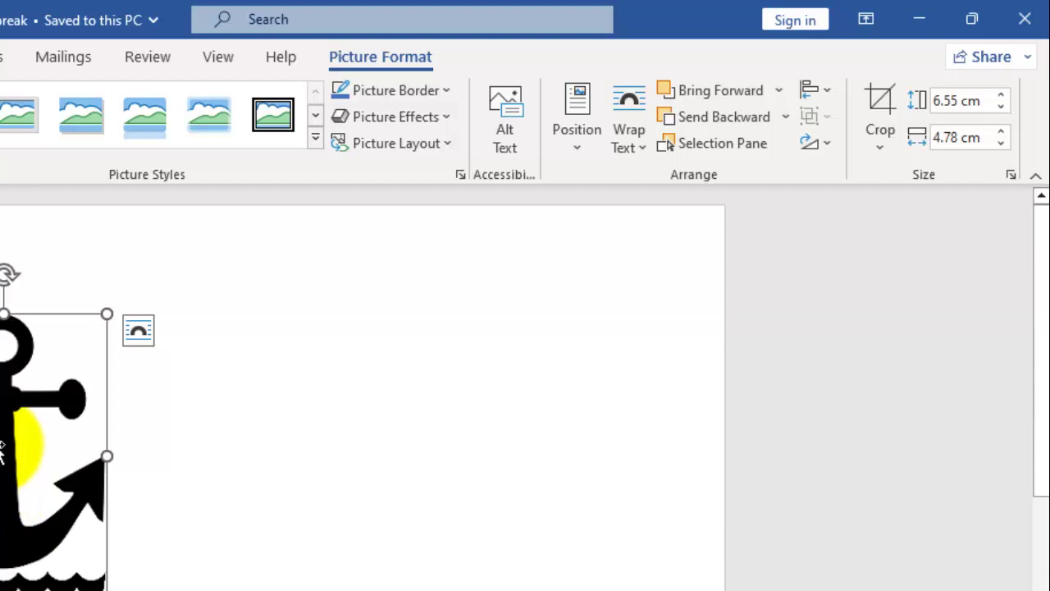
left_click(160, 440)
left_click(64, 440)
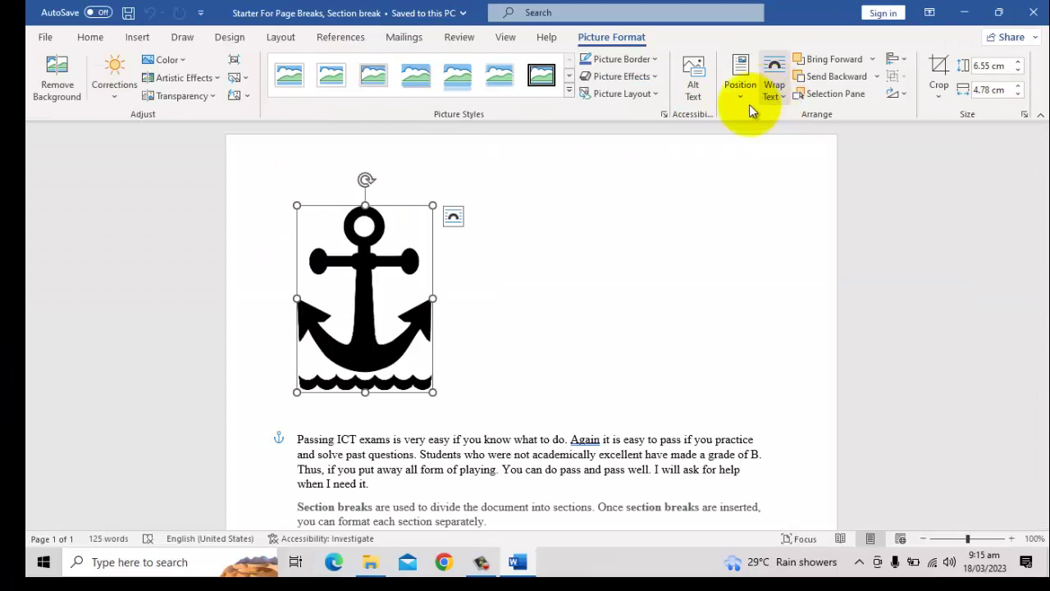
Give the anchor picture Square wrapping and drag it to the top-left margin guides
left_click(453, 217)
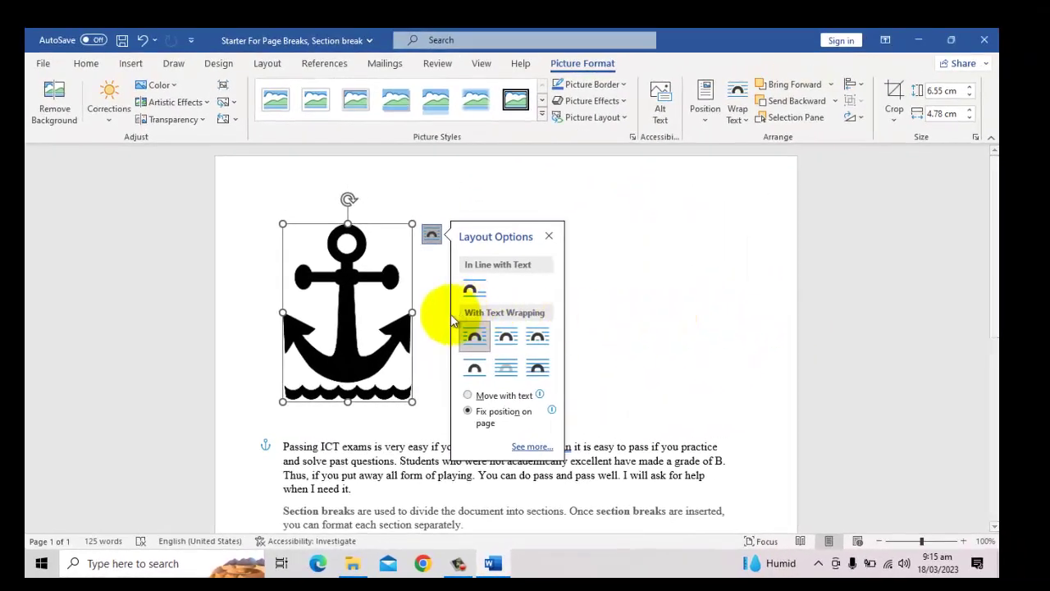
left_click_drag(329, 306, 490, 301)
left_click_drag(560, 305, 372, 294)
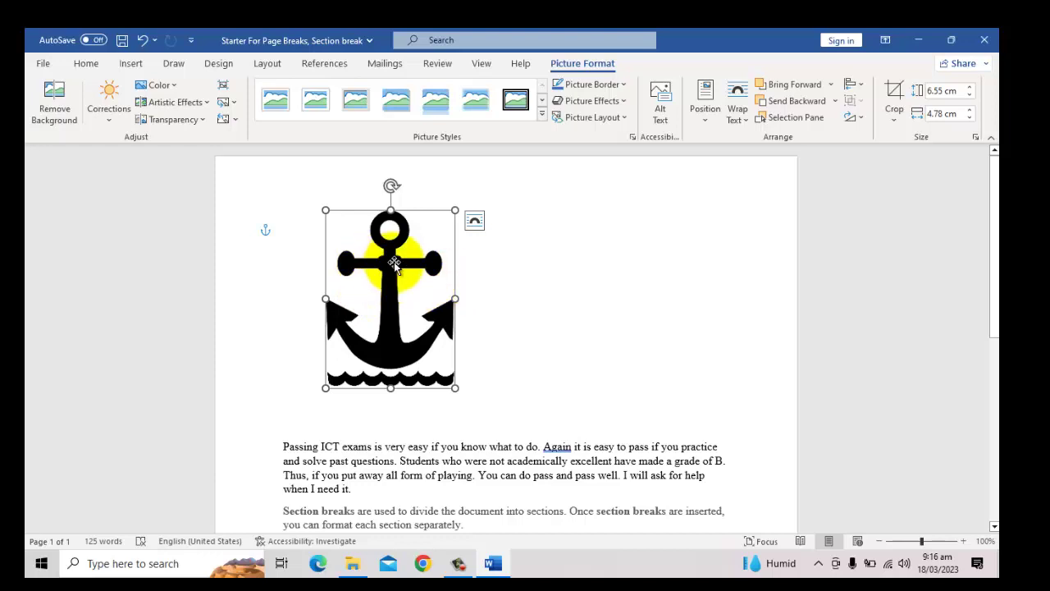
mouse_move(375, 260)
left_mouse_down()
mouse_move(331, 253)
mouse_move(375, 238)
mouse_move(365, 256)
mouse_move(378, 250)
left_mouse_up()
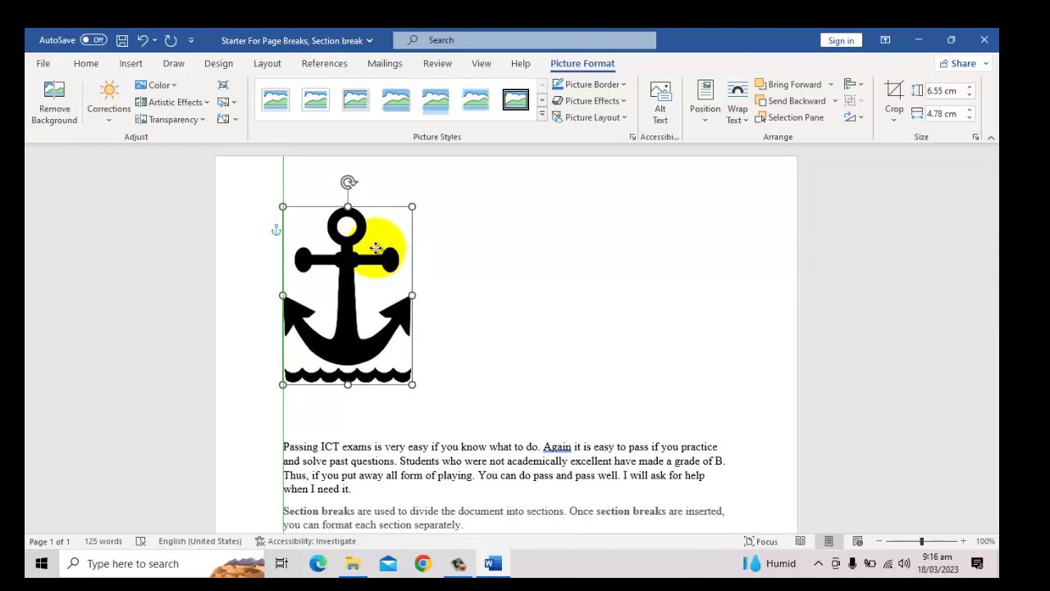
mouse_move(376, 248)
left_mouse_down()
mouse_move(373, 182)
mouse_move(379, 276)
mouse_move(383, 259)
left_mouse_up()
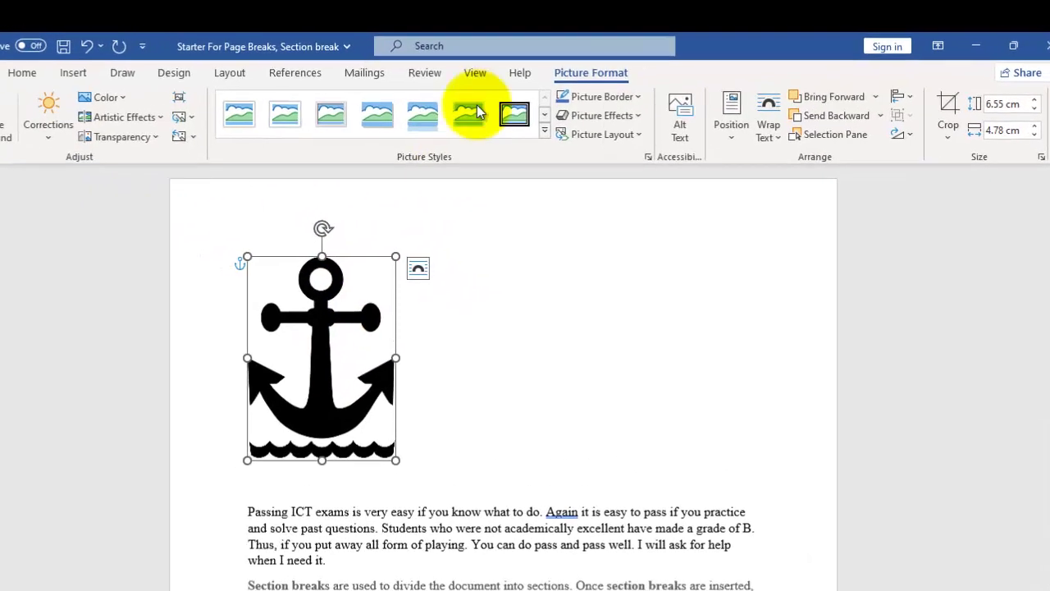
Turn on the ruler, then drag the anchor picture right, back left, and down beside the first paragraph
left_click(475, 73)
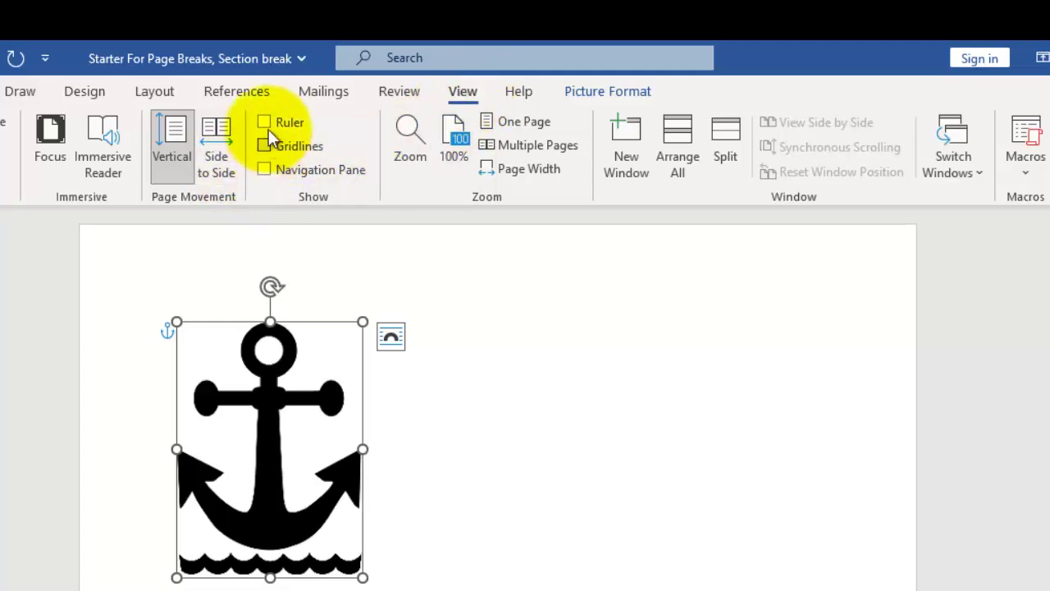
left_click(264, 122)
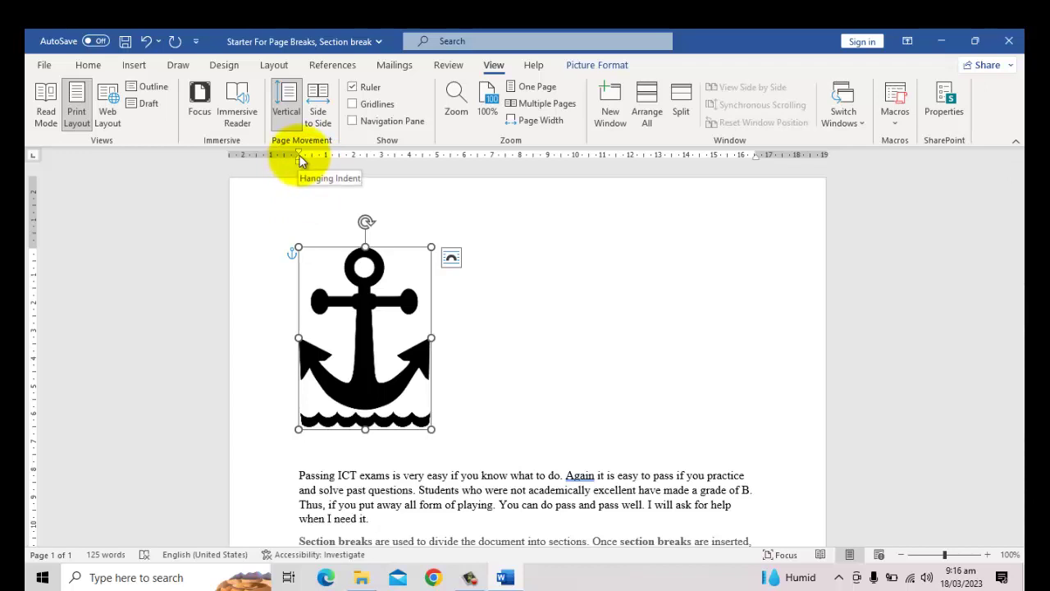
left_click_drag(352, 318, 353, 318)
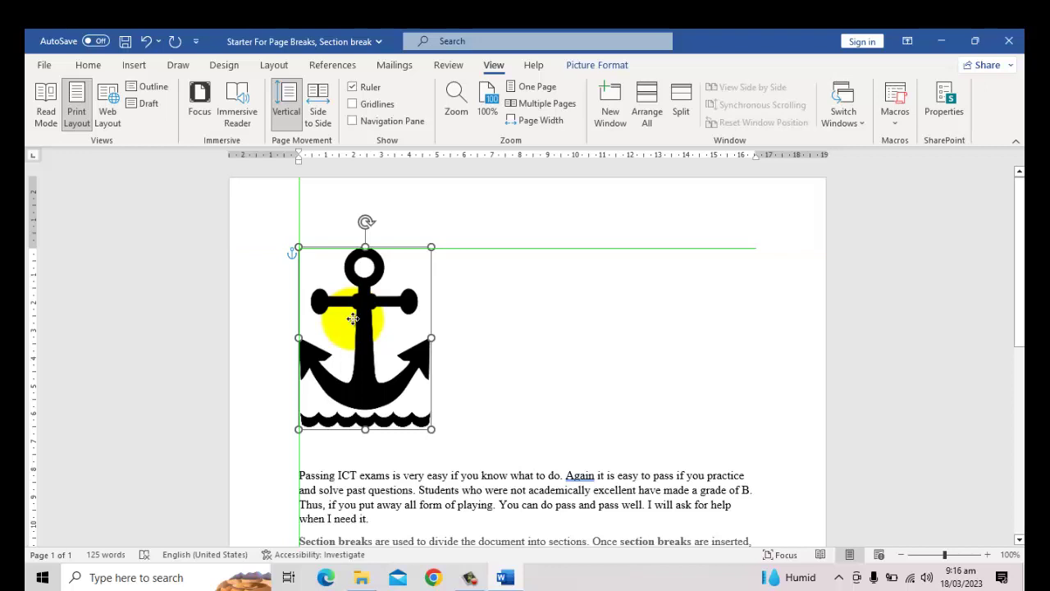
left_click_drag(353, 318, 353, 318)
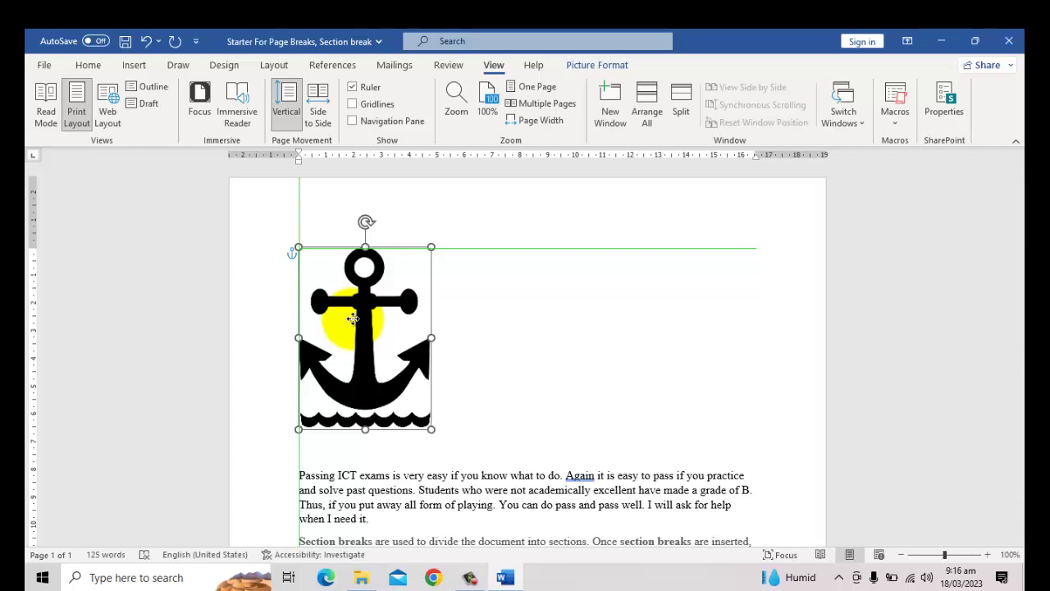
left_click_drag(353, 318, 353, 322)
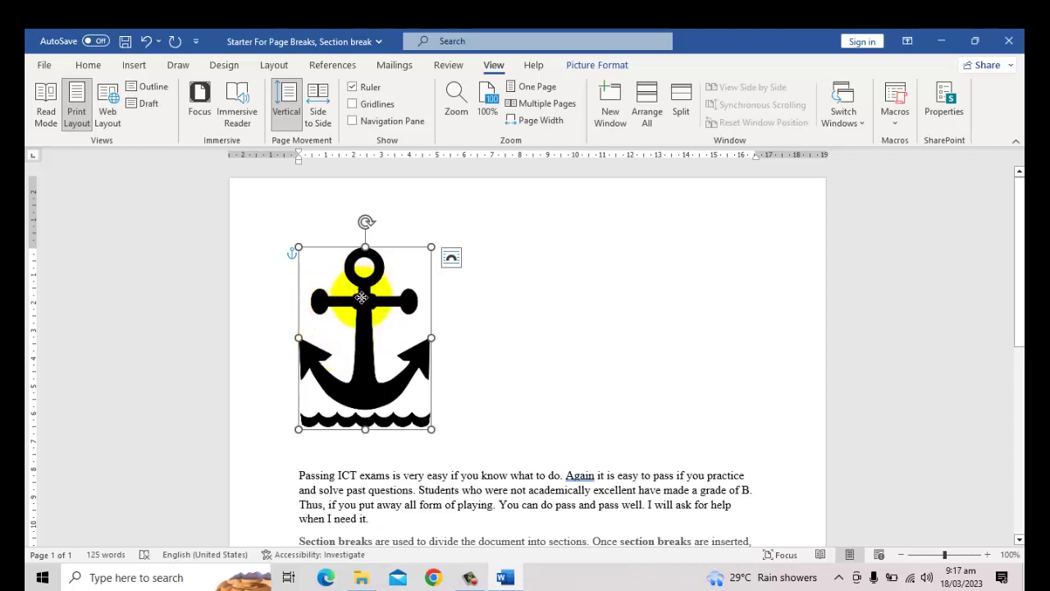
left_click_drag(352, 291, 675, 281)
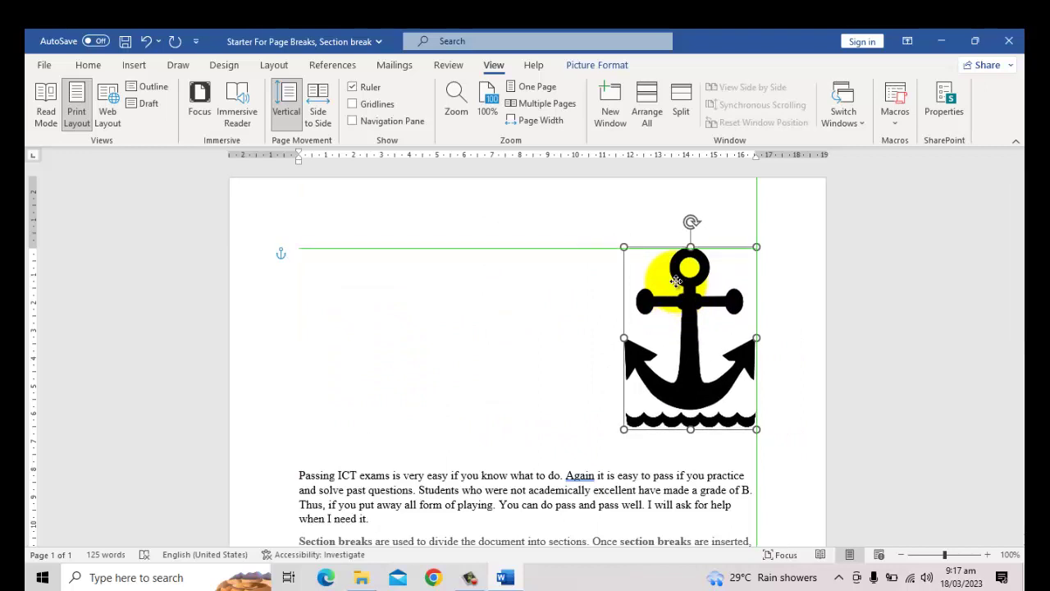
left_click_drag(675, 281, 684, 305)
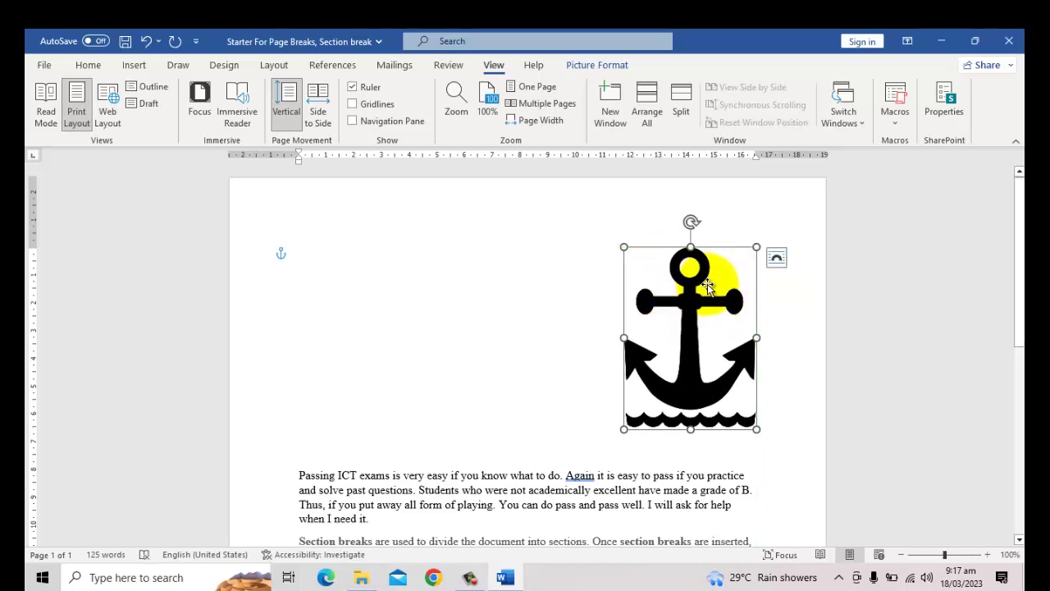
left_click_drag(727, 287, 410, 287)
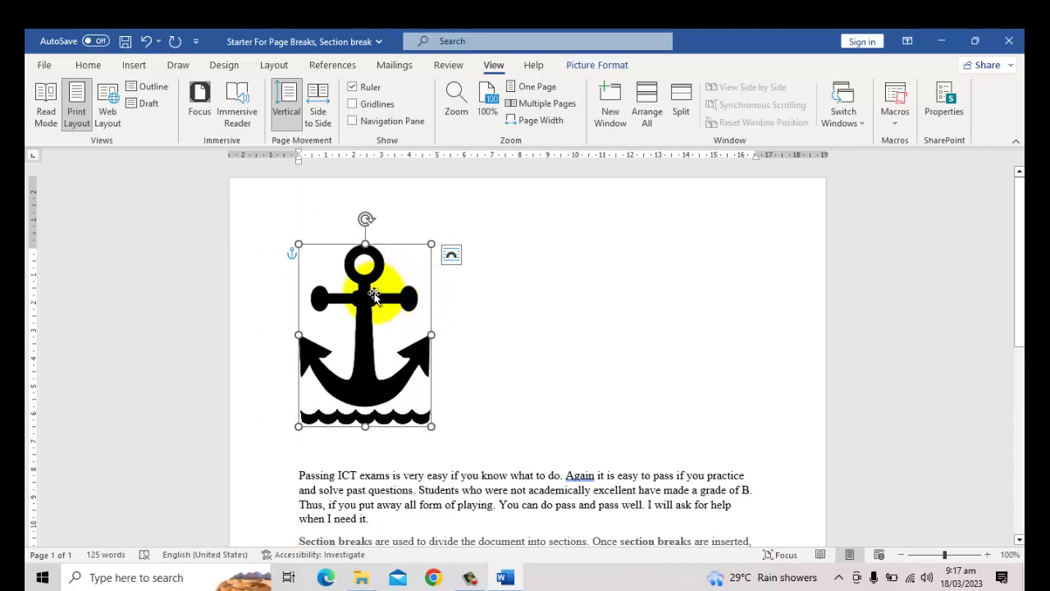
left_click_drag(366, 262, 348, 459)
Nudge the anchor picture to the left margin so four paragraphs wrap to its right
scroll(375, 450, "down", 5)
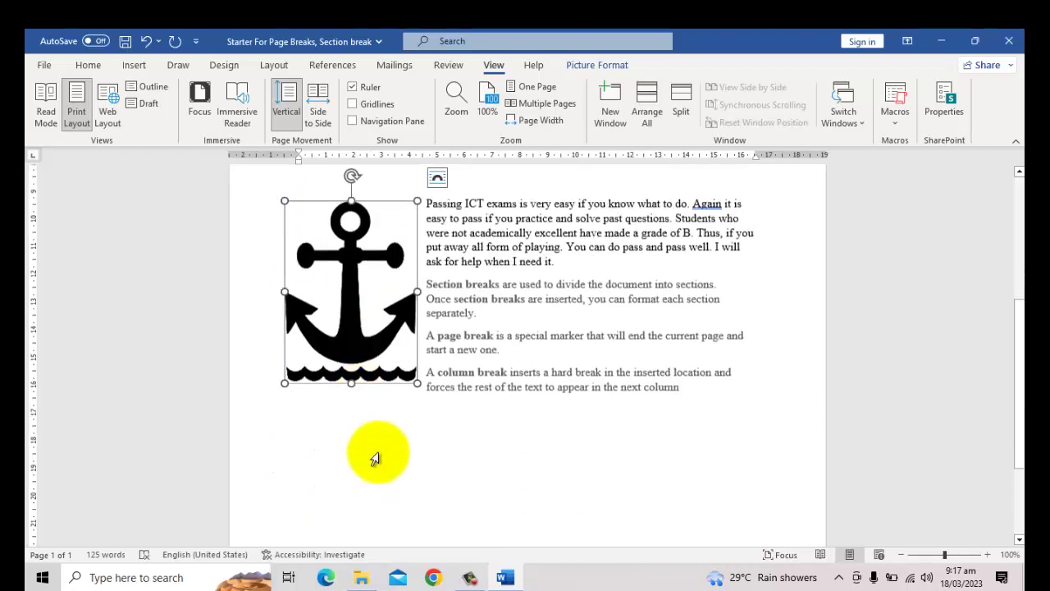
scroll(410, 377, "up", 3)
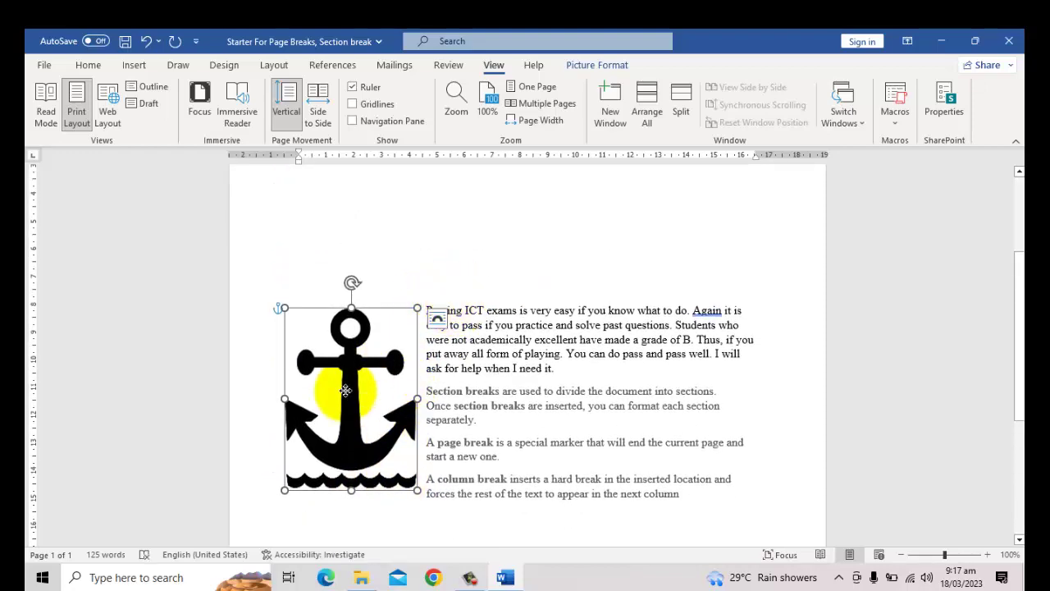
left_click_drag(340, 352, 369, 333)
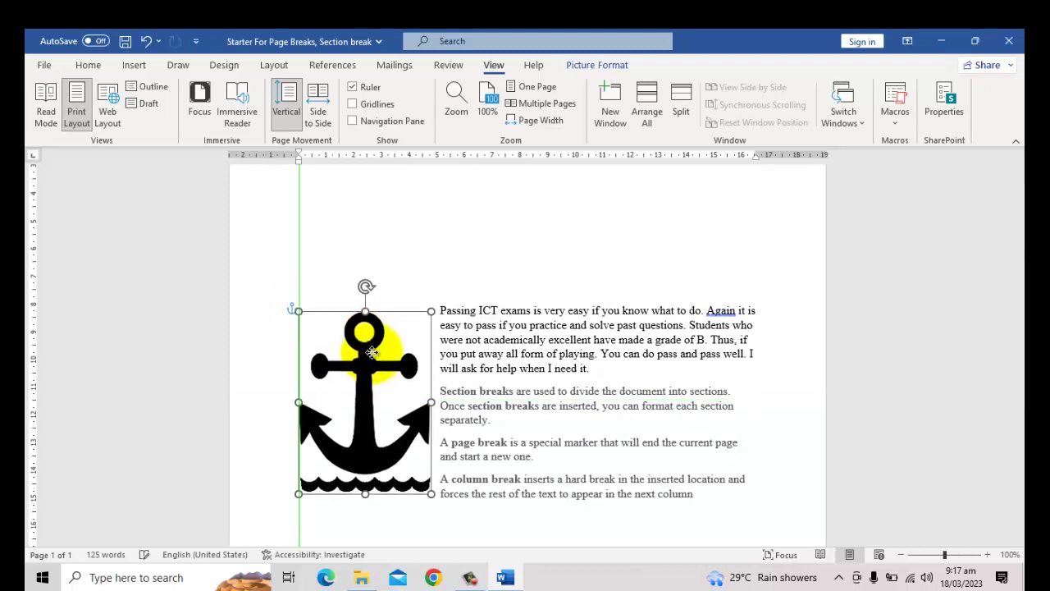
left_click_drag(374, 336, 382, 331)
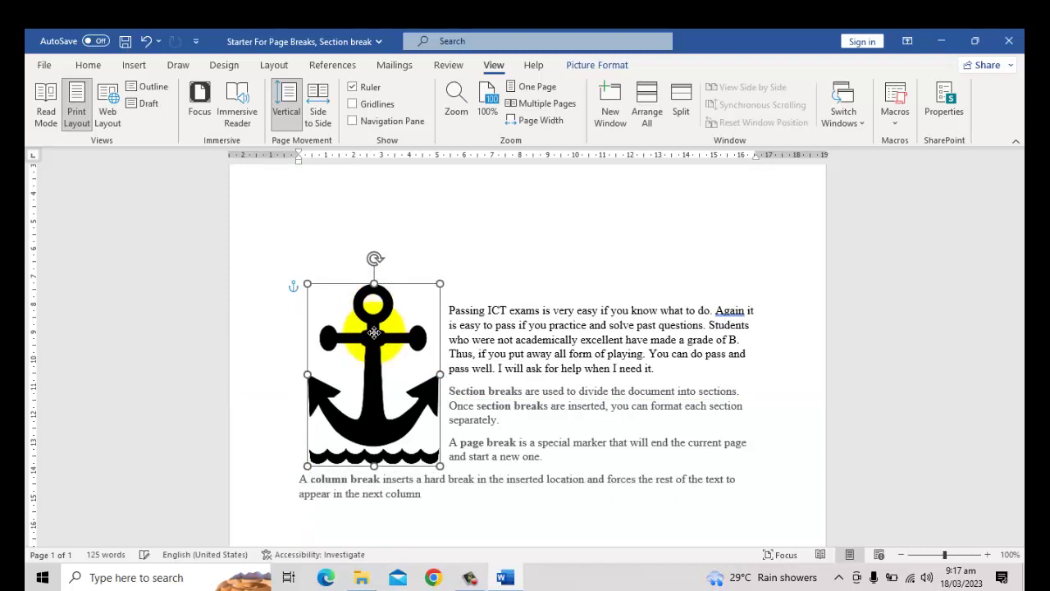
mouse_move(374, 363)
left_mouse_down()
mouse_move(384, 364)
mouse_move(364, 361)
left_mouse_up()
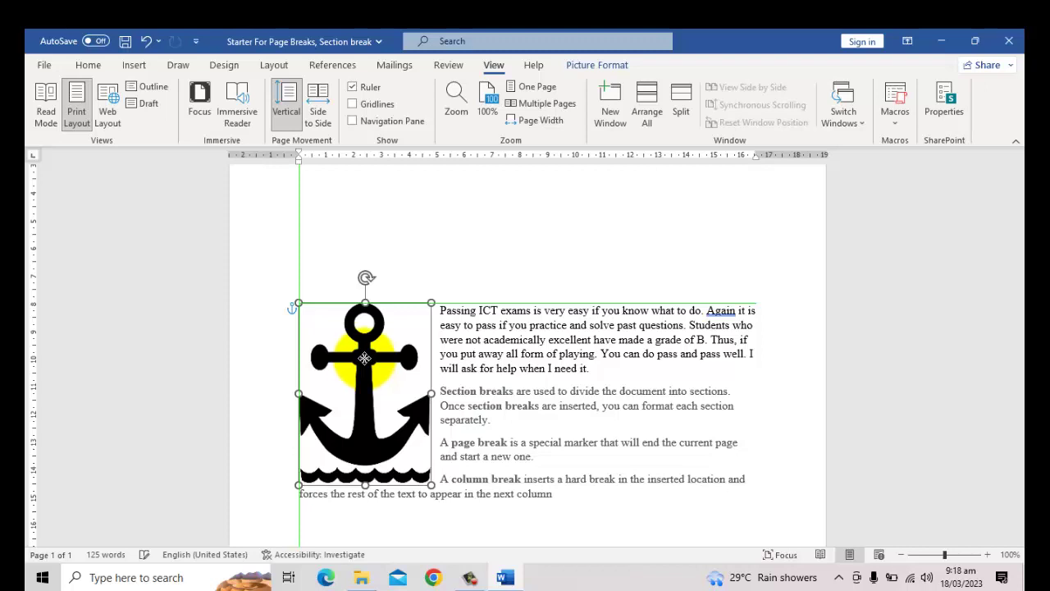
left_click_drag(365, 357, 363, 347)
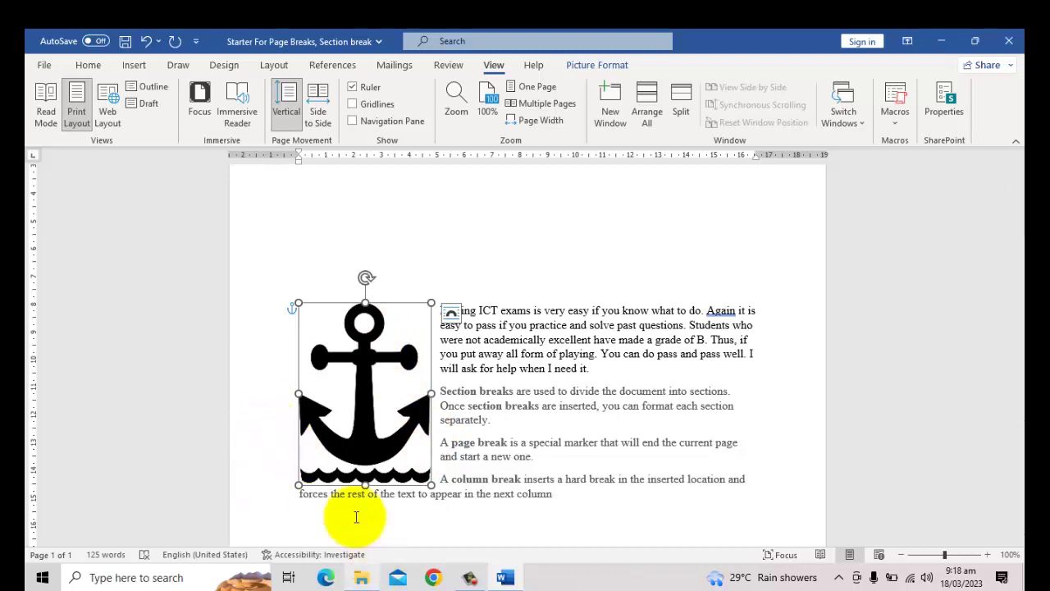
Set the anchor picture's Shape Height to 3 cm, scaling its width to 2.19 cm
double_click(365, 374)
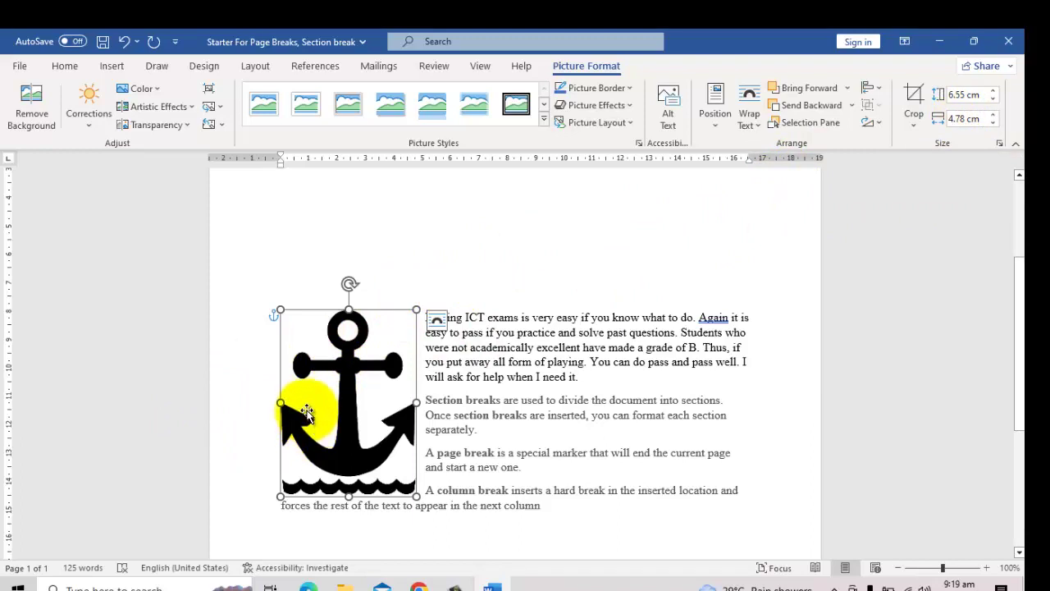
left_click(983, 95)
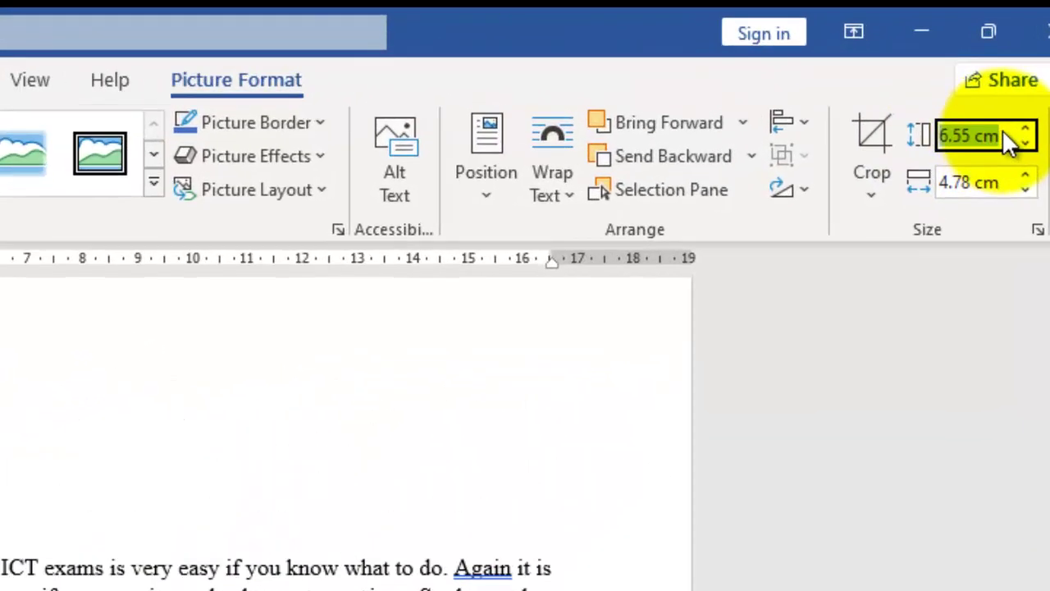
type("3")
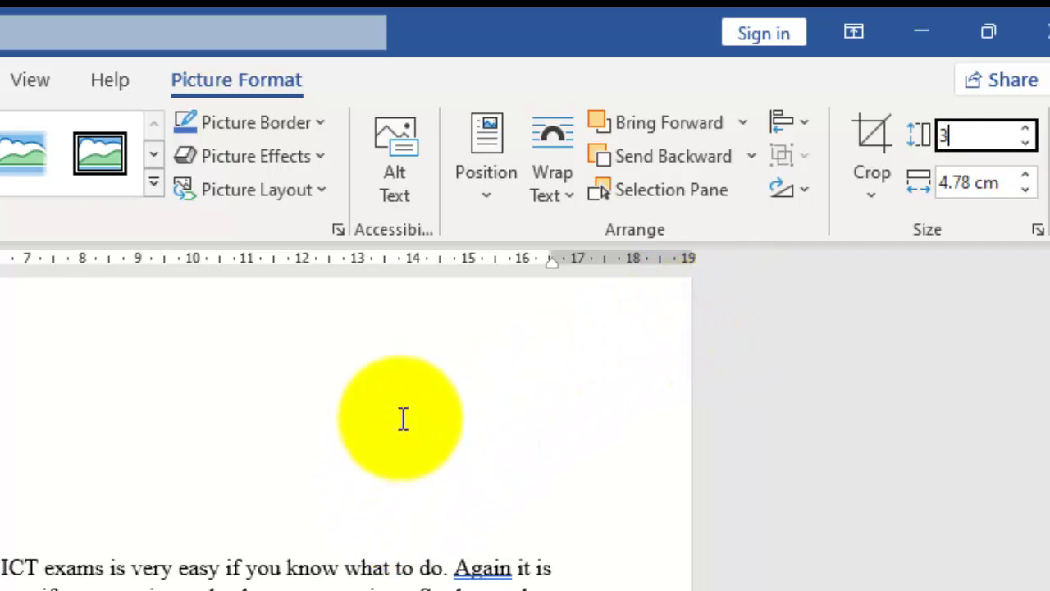
left_click(398, 415)
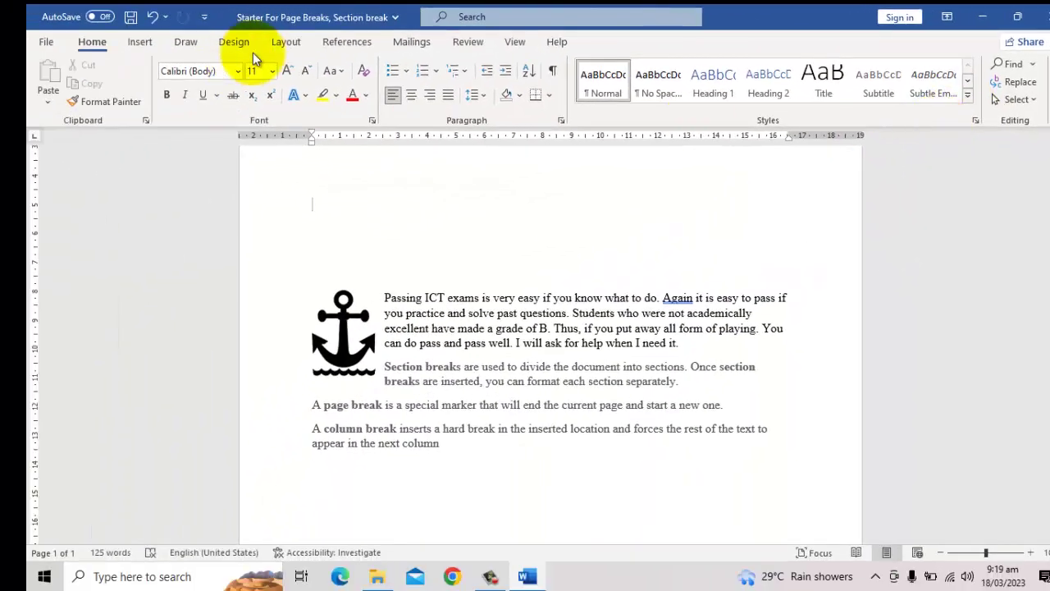
left_click(344, 332)
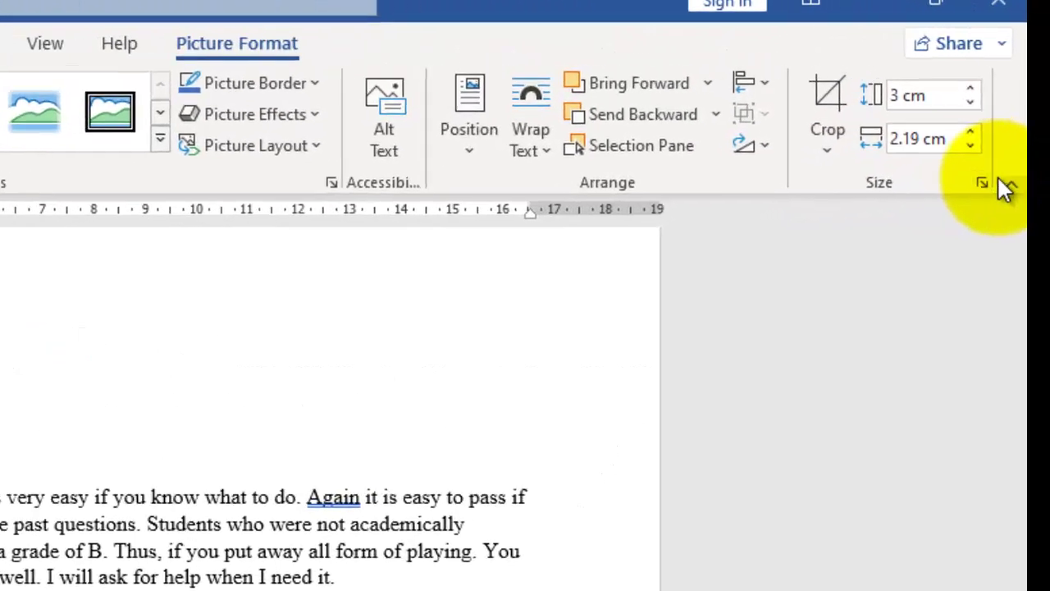
Turn off Lock aspect ratio in the picture's Layout size settings
left_click(997, 181)
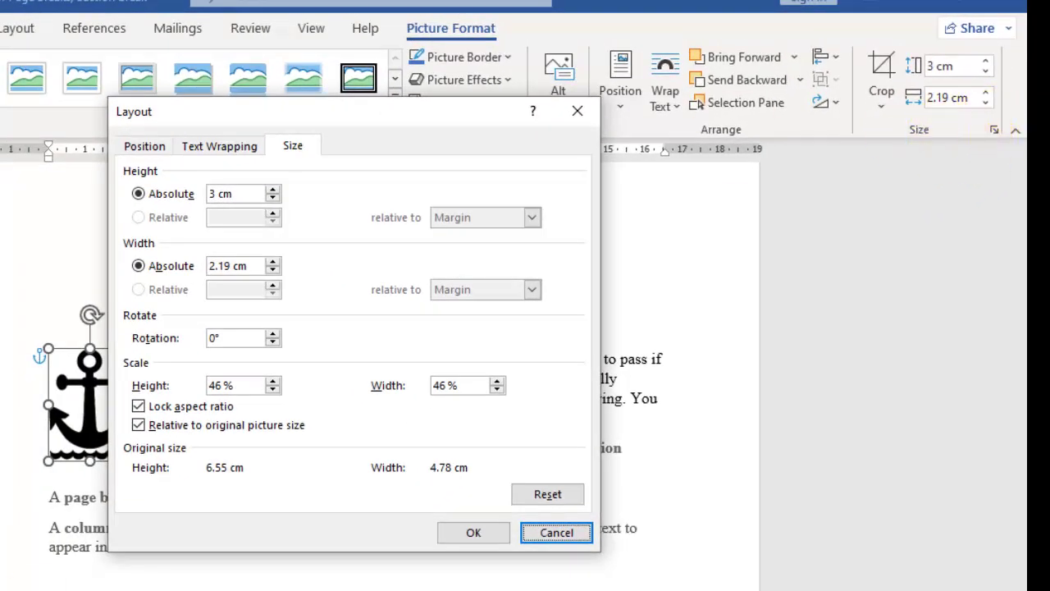
left_click(139, 405)
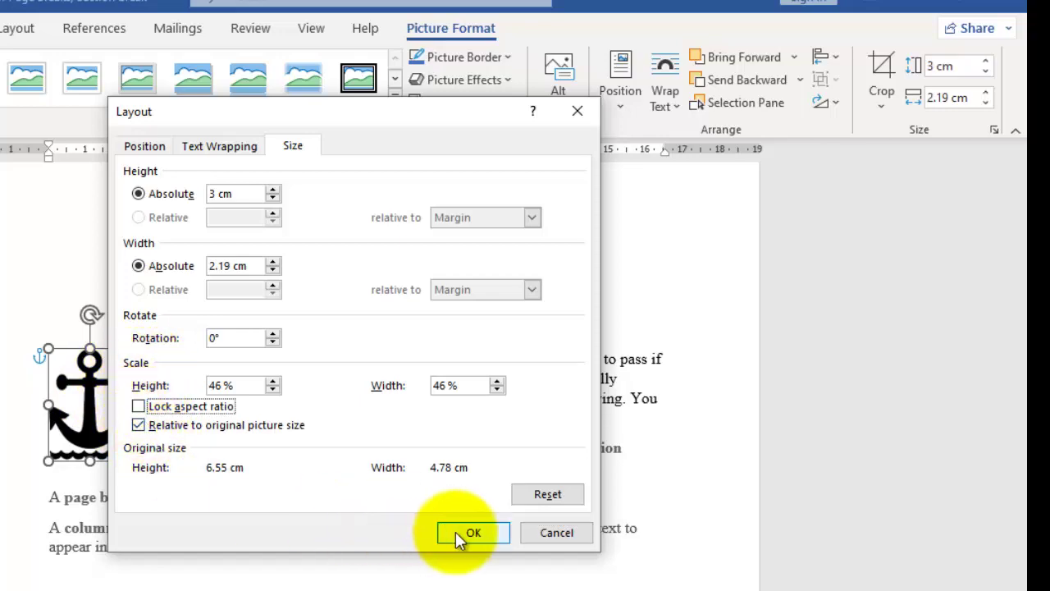
left_click(465, 533)
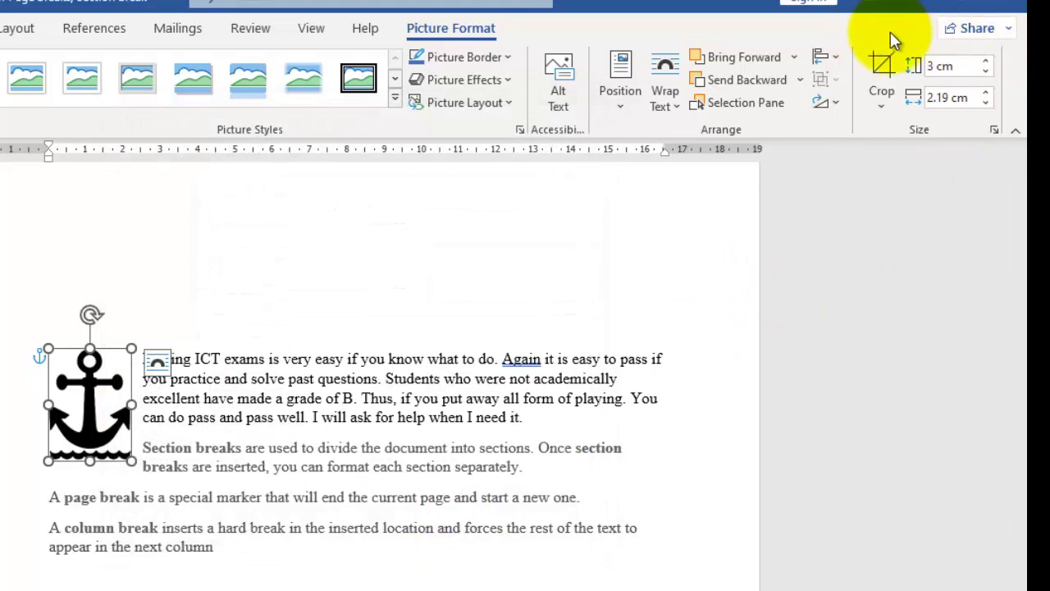
Set the picture height to 5 cm while the width stays 2.19 cm
double_click(934, 65)
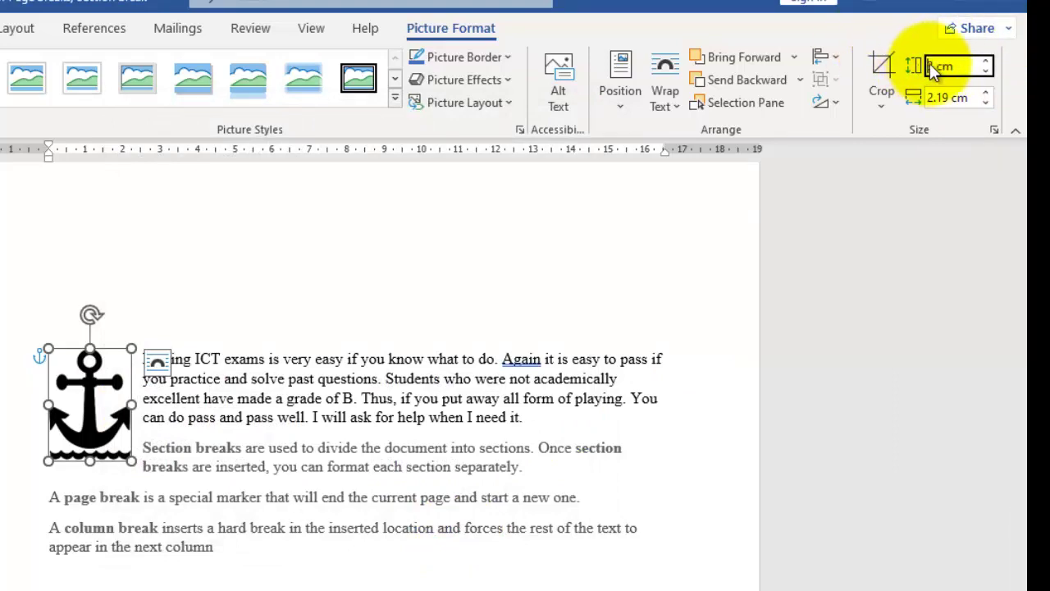
type("5")
key("Return")
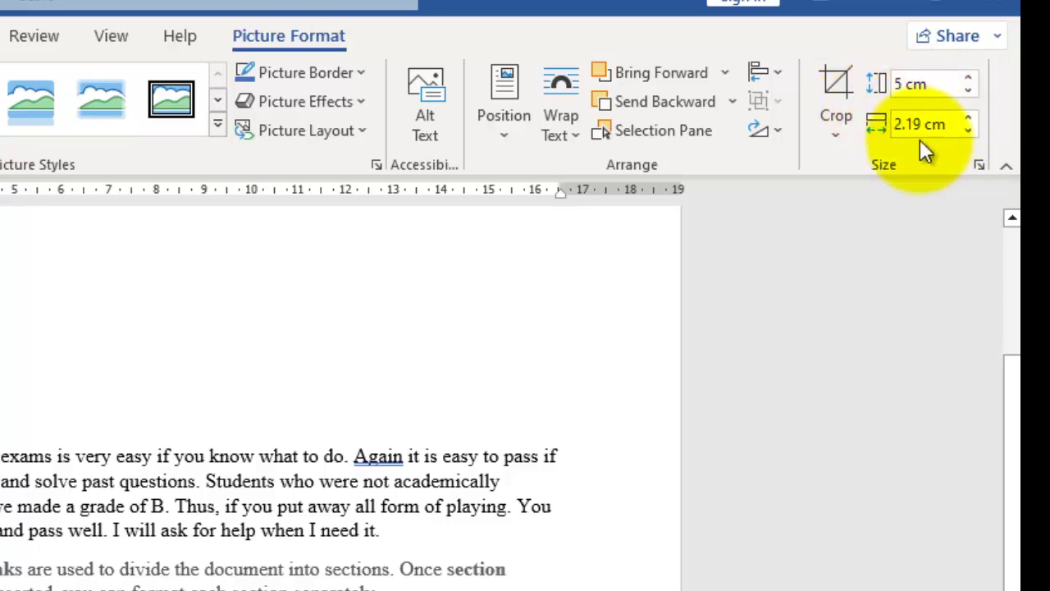
left_click(979, 165)
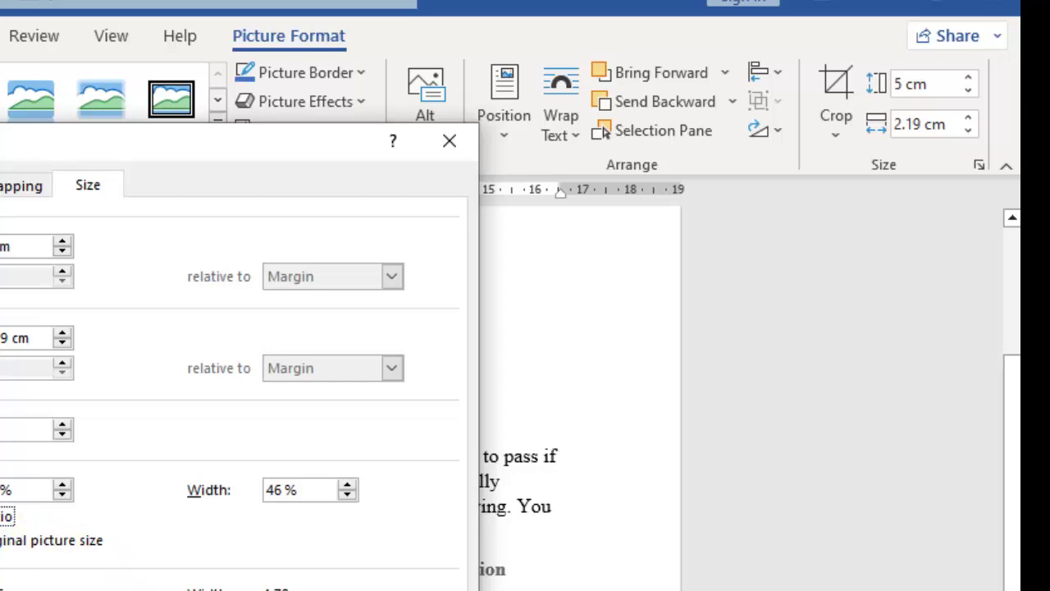
key("Escape")
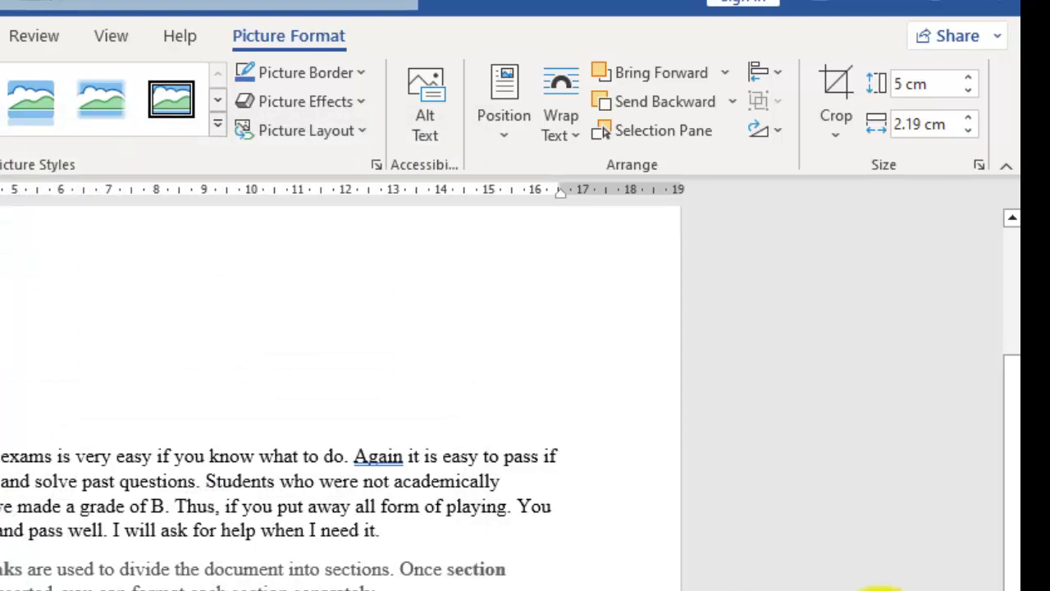
Enter 4 cm for the ribbon height and width, leaving the picture 9.13 cm by 4 cm
left_click(906, 83)
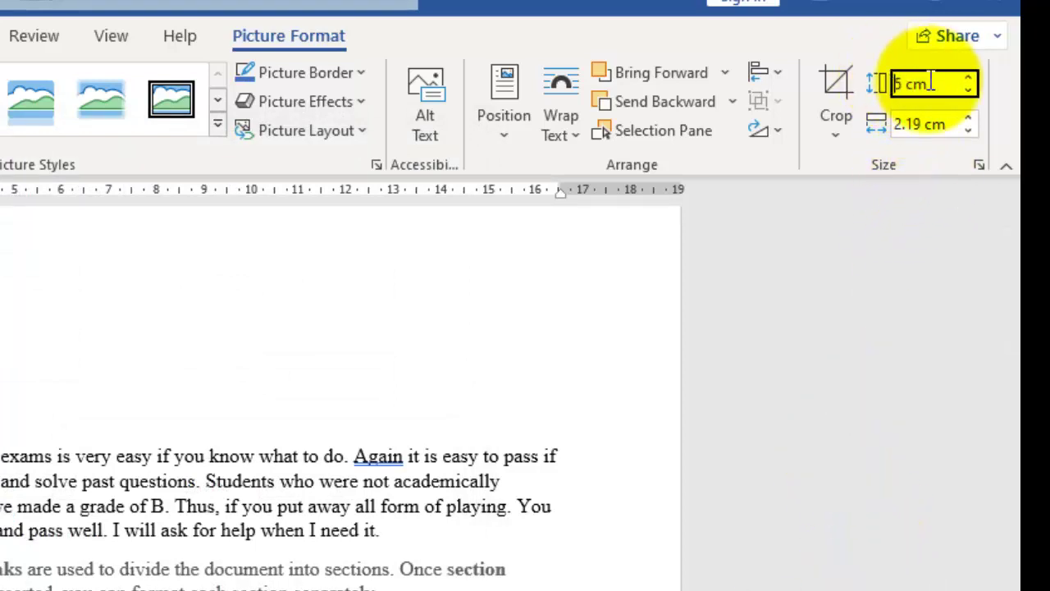
left_click_drag(932, 83, 861, 83)
type("4")
key("BackSpace")
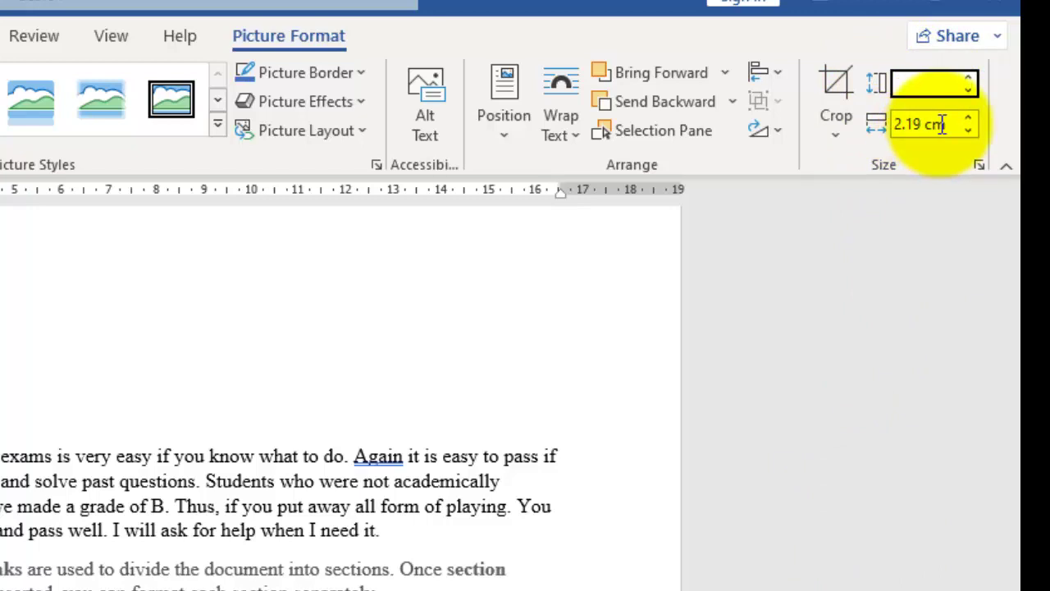
left_click(942, 124)
left_click_drag(964, 131, 861, 127)
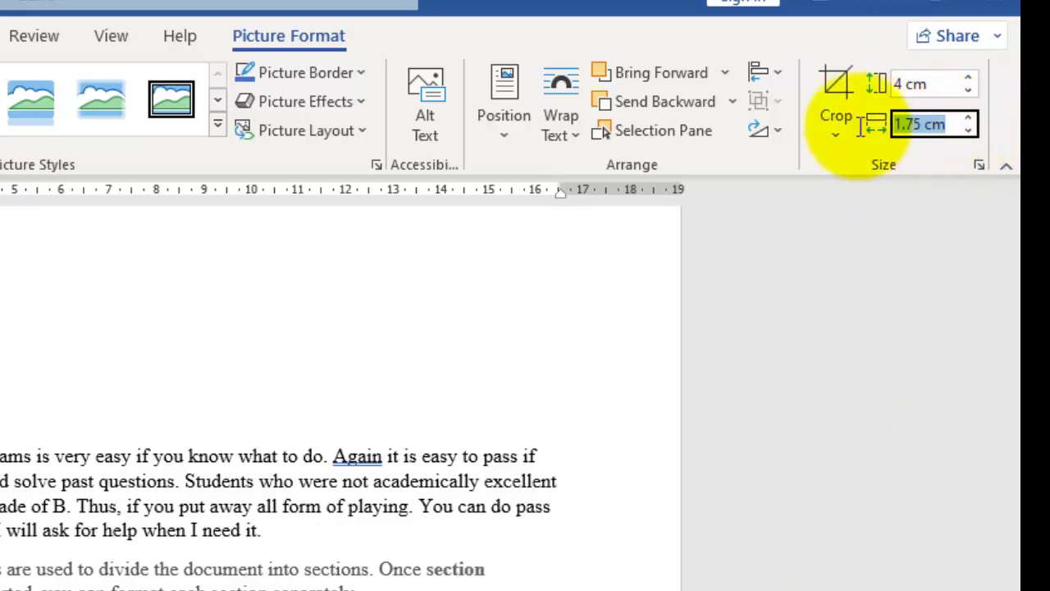
type("4")
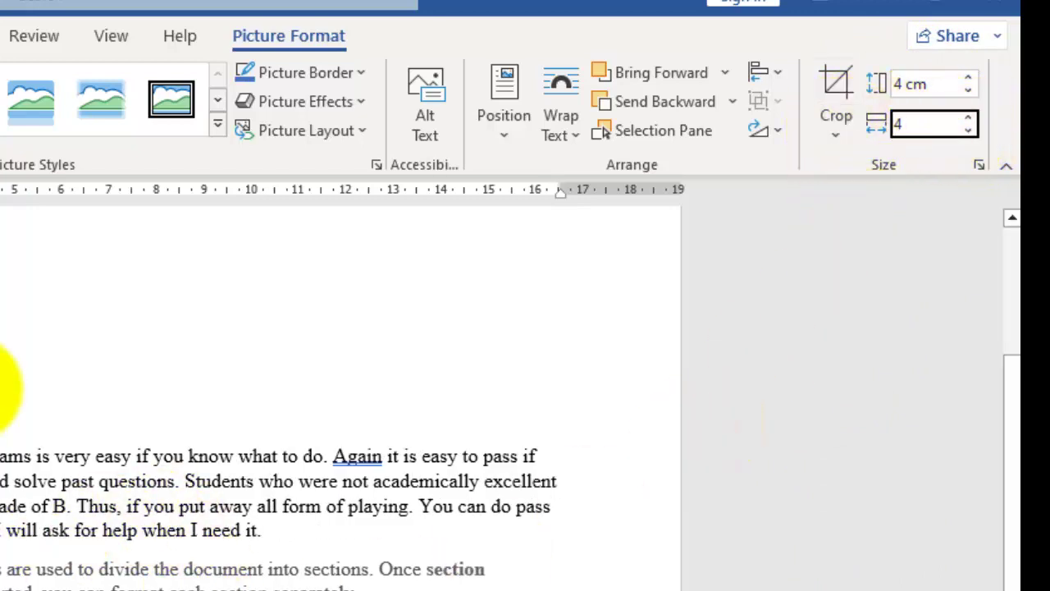
key("Return")
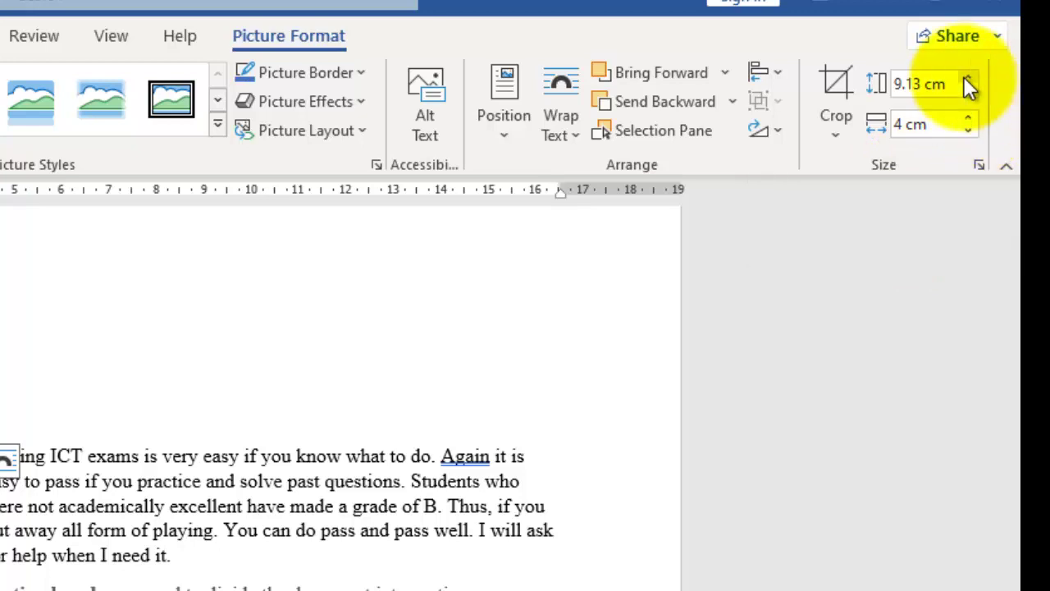
left_click(978, 163)
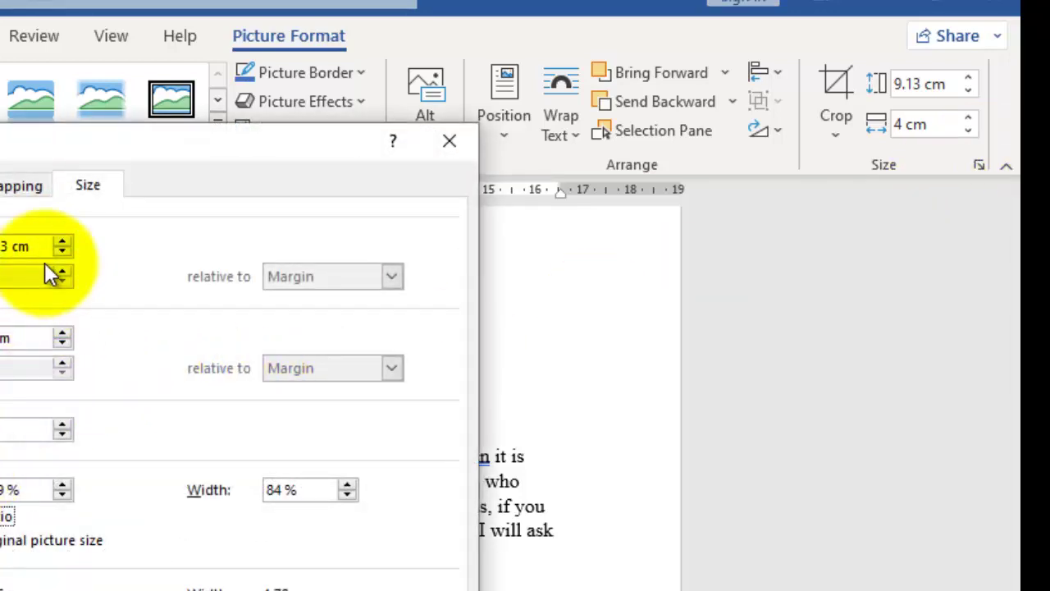
Change Absolute Height to 4 cm in the Size tab, making a 4 × 4 cm square
left_click_drag(39, 246, 2, 246)
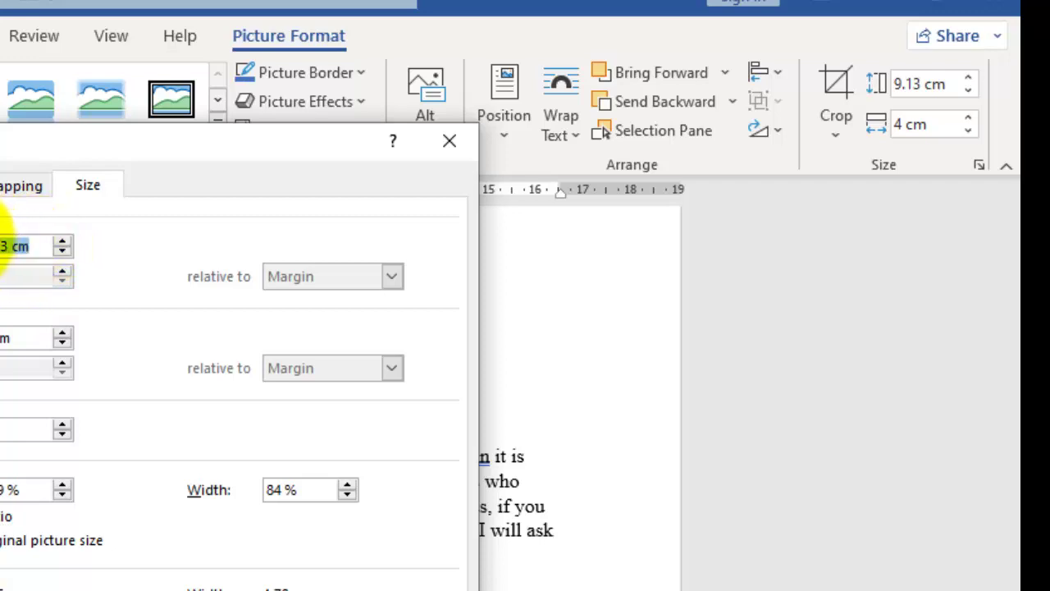
left_click(11, 337)
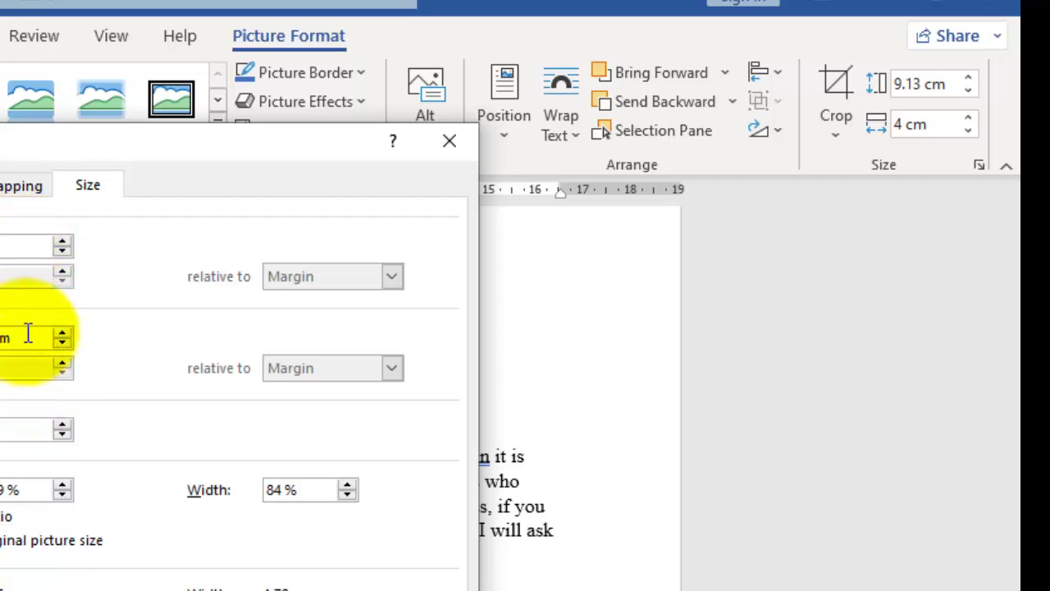
left_click(8, 332)
left_click_drag(8, 330, 0, 337)
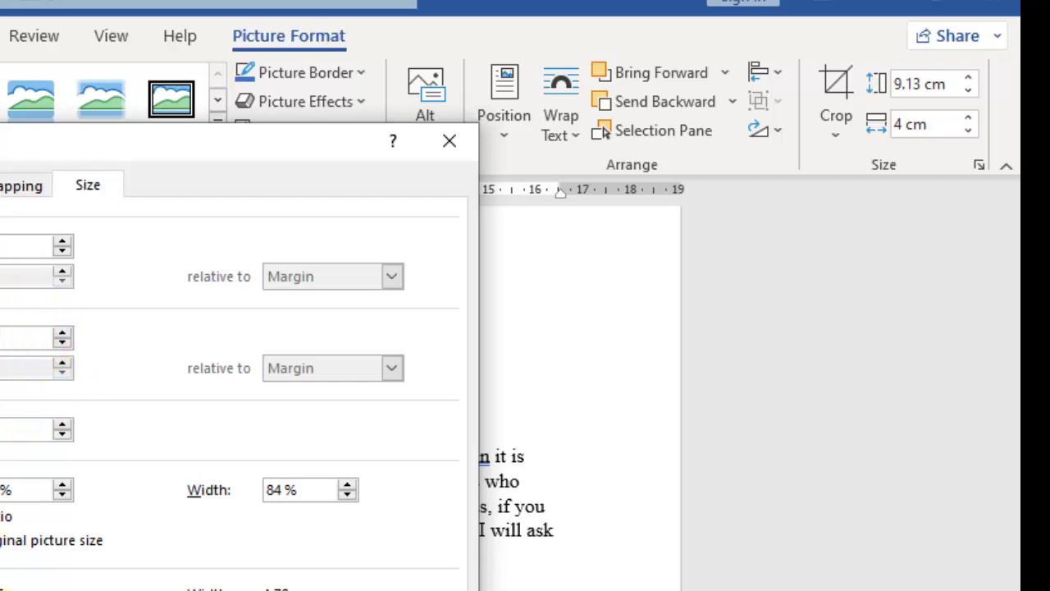
key("Return")
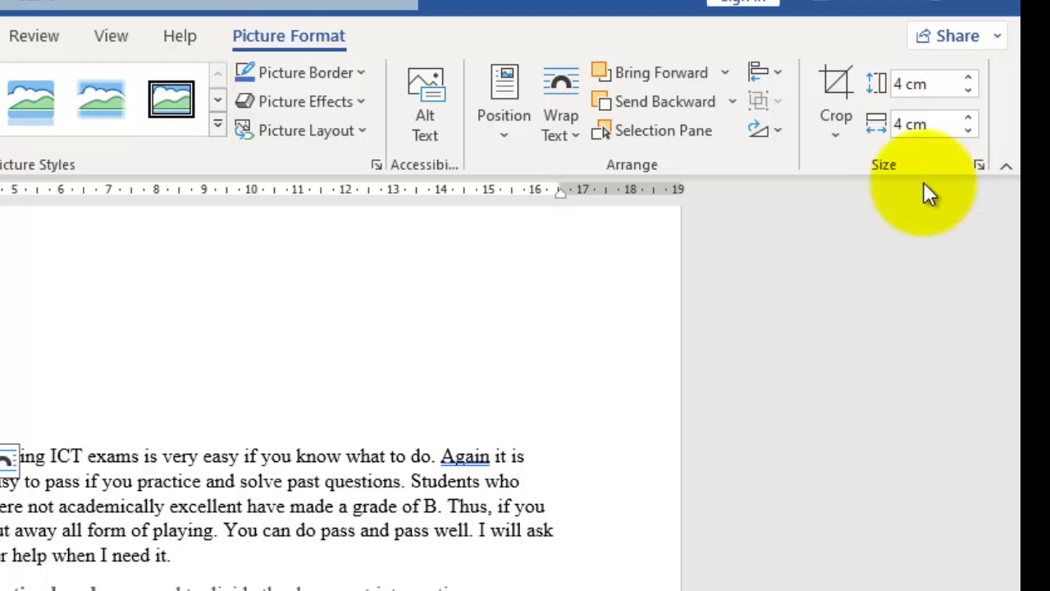
left_click(979, 165)
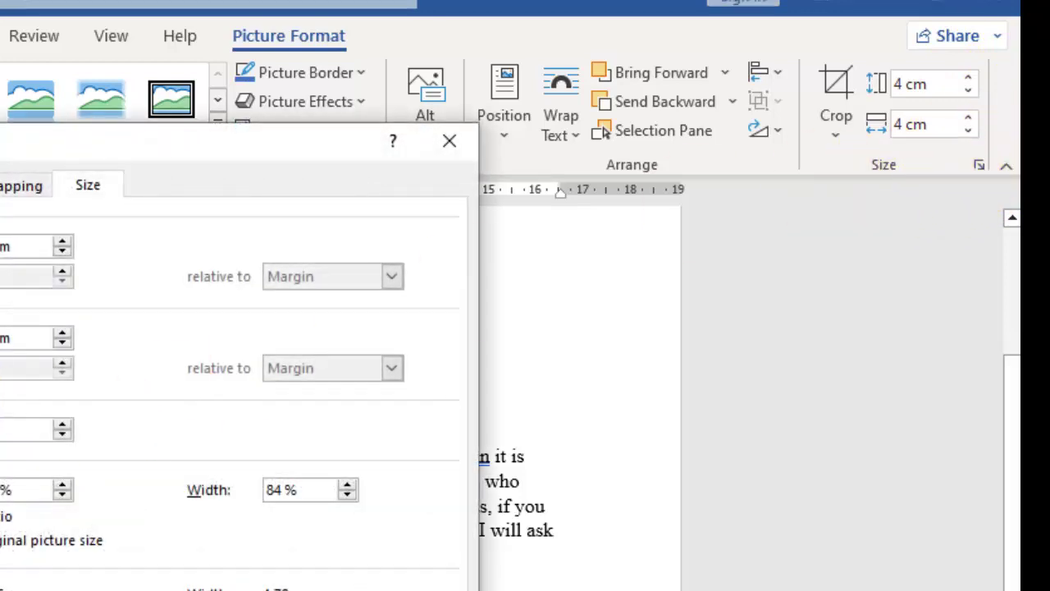
key("Tab")
key("ctrl+Tab")
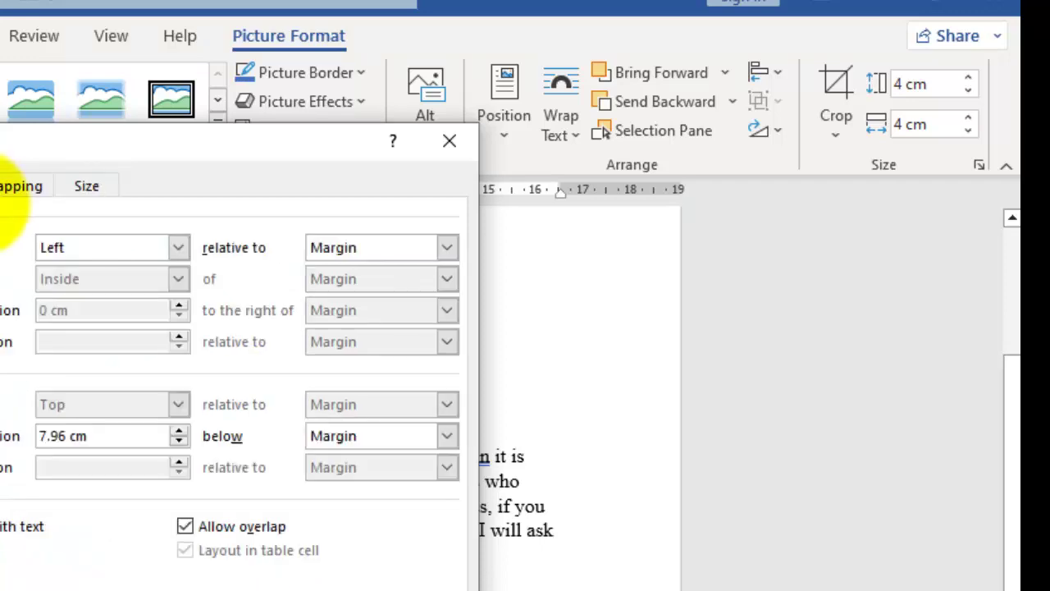
left_click(7, 189)
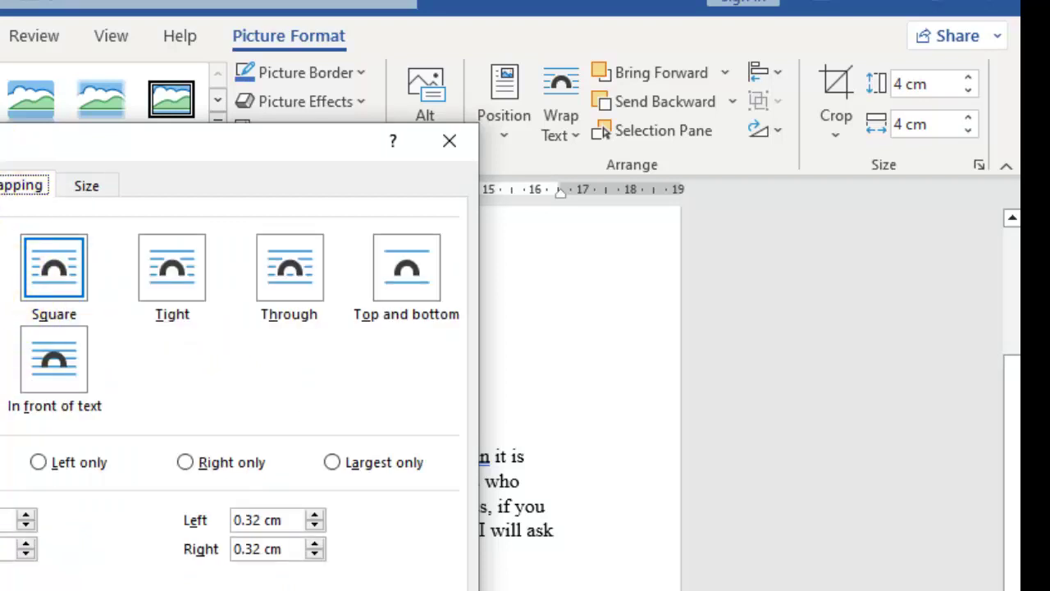
left_click_drag(156, 152, 429, 202)
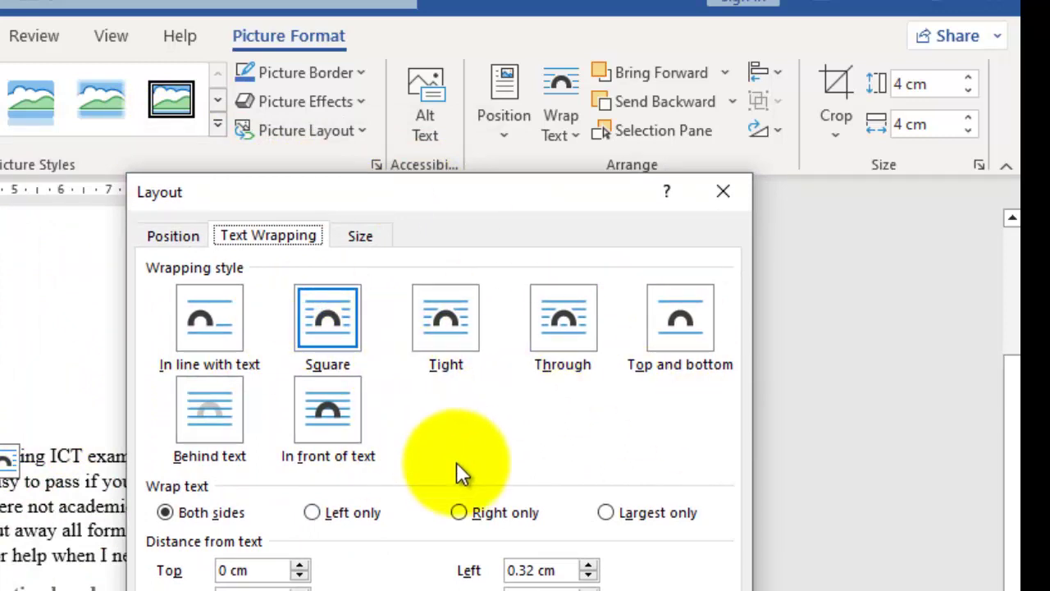
key("Return")
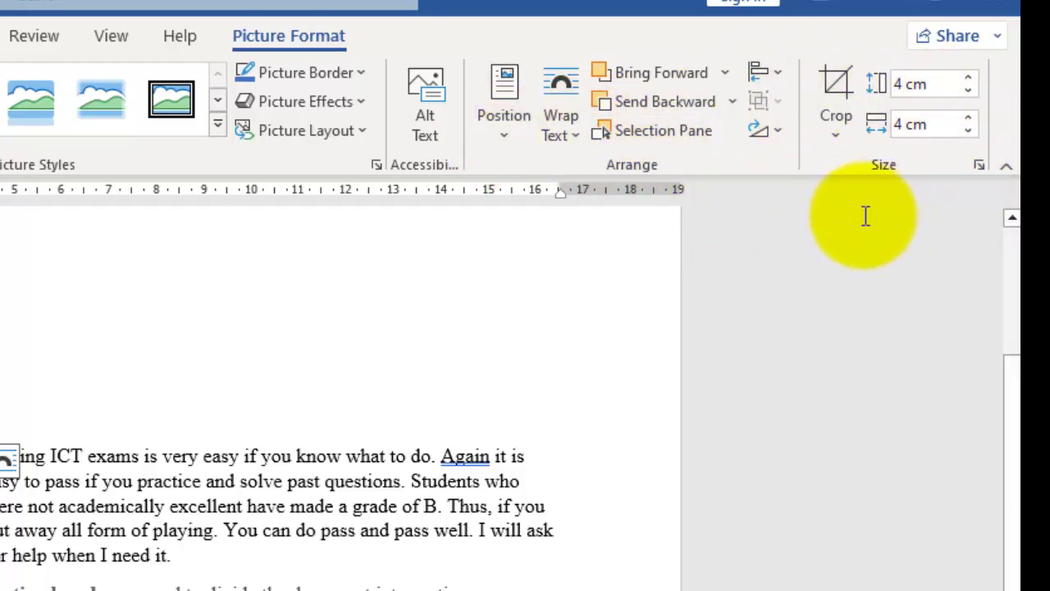
Apply Flip Vertical from the Rotate menu to the 4 × 4 cm anchor picture
left_click(777, 131)
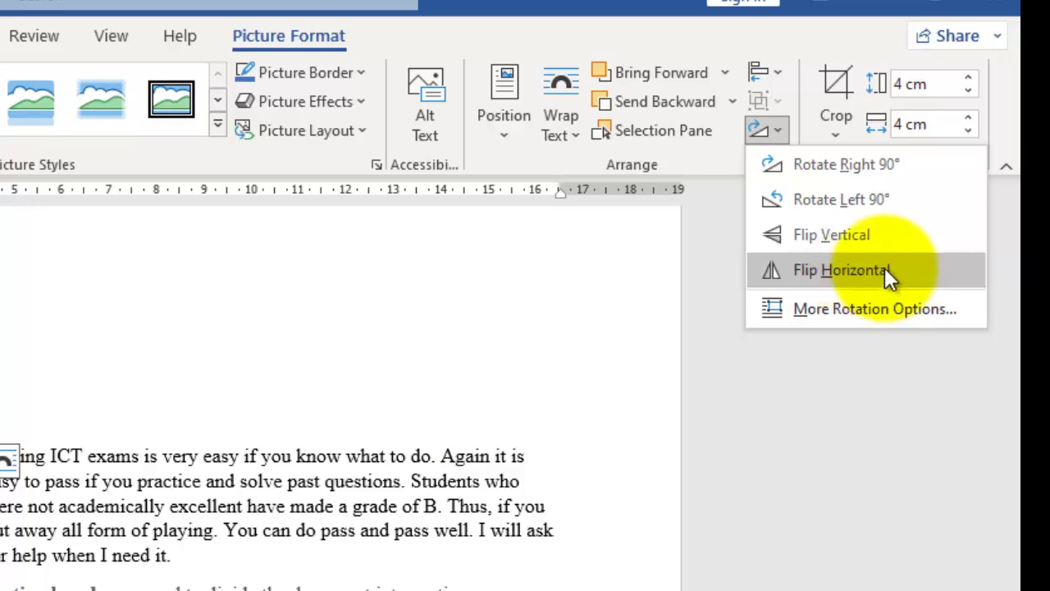
left_click(877, 242)
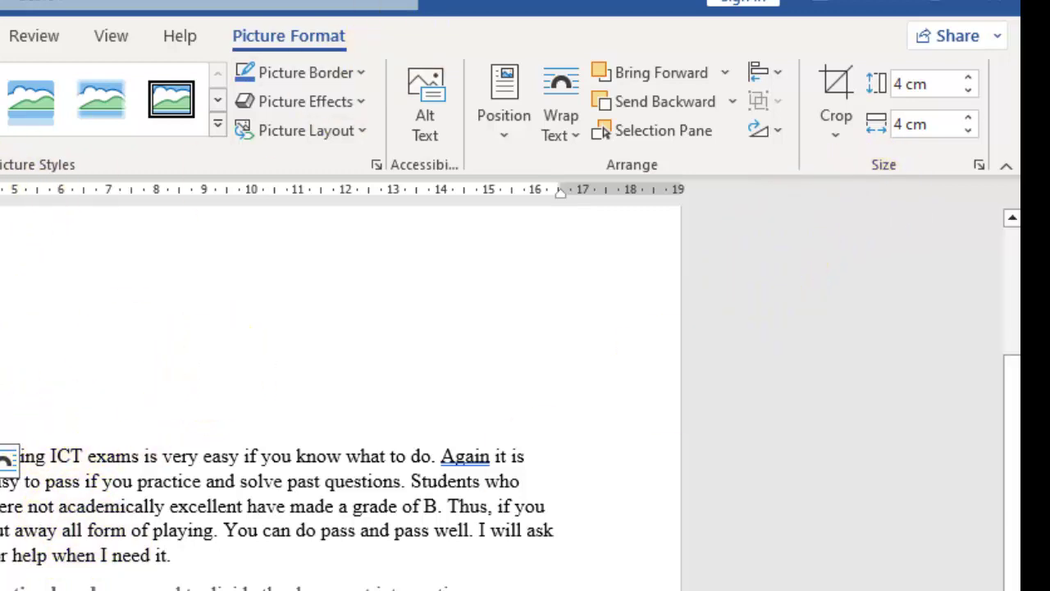
Drag and resize the anchor picture, then undo back to 6.55 × 4.78 cm
left_click_drag(8, 459, 8, 443)
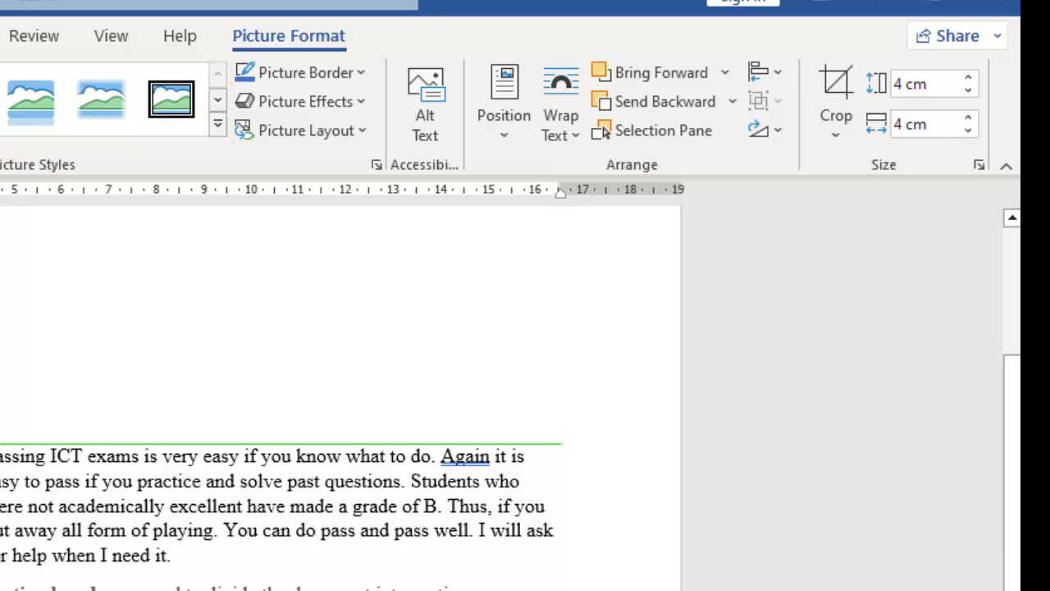
left_click_drag(8, 443, 8, 459)
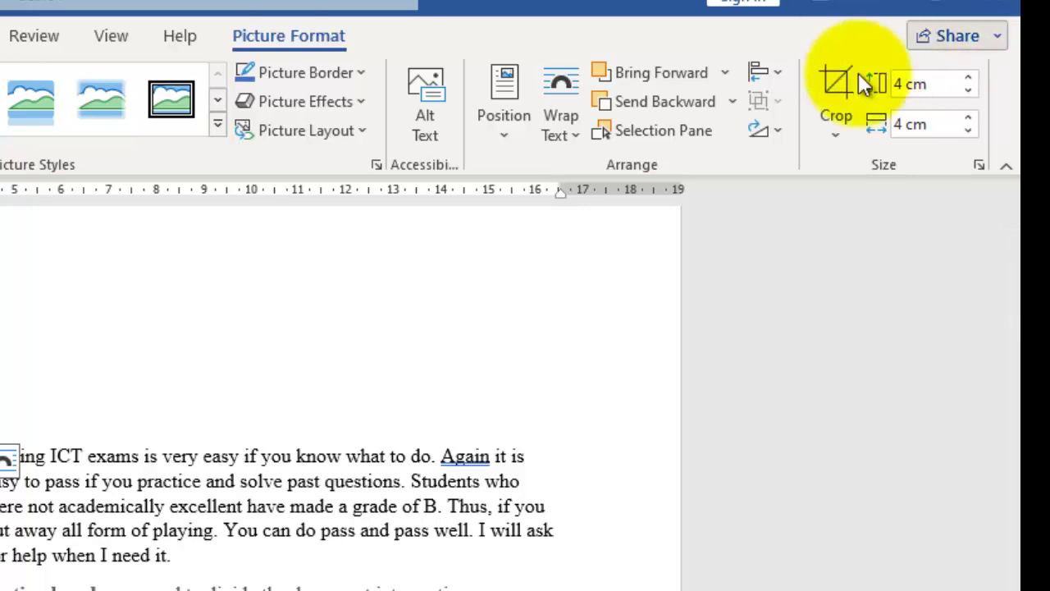
left_click_drag(11, 456, 240, 548)
key("ctrl+l")
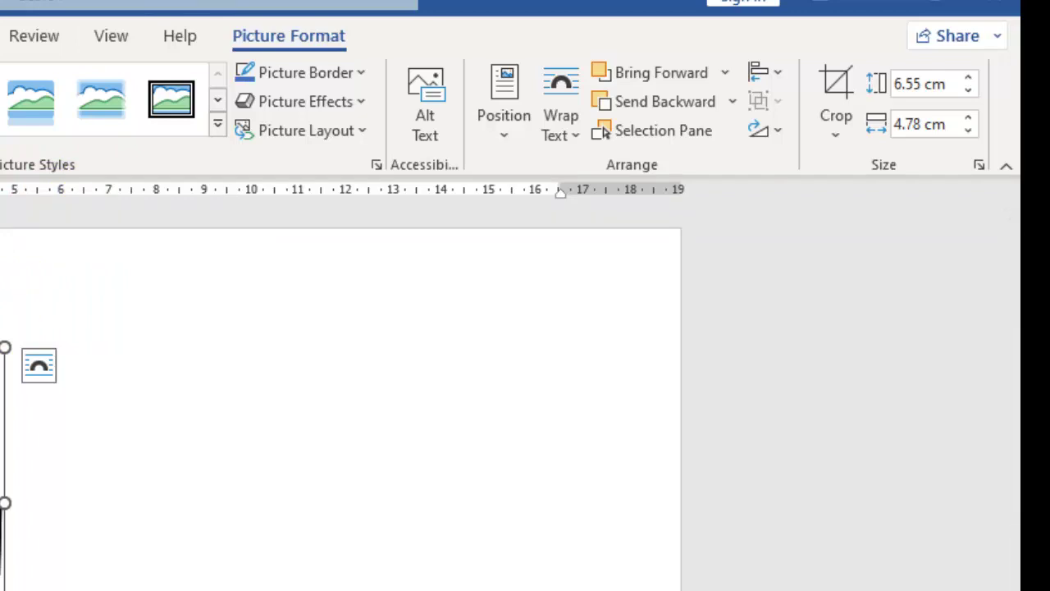
scroll(178, 567, "down", 3)
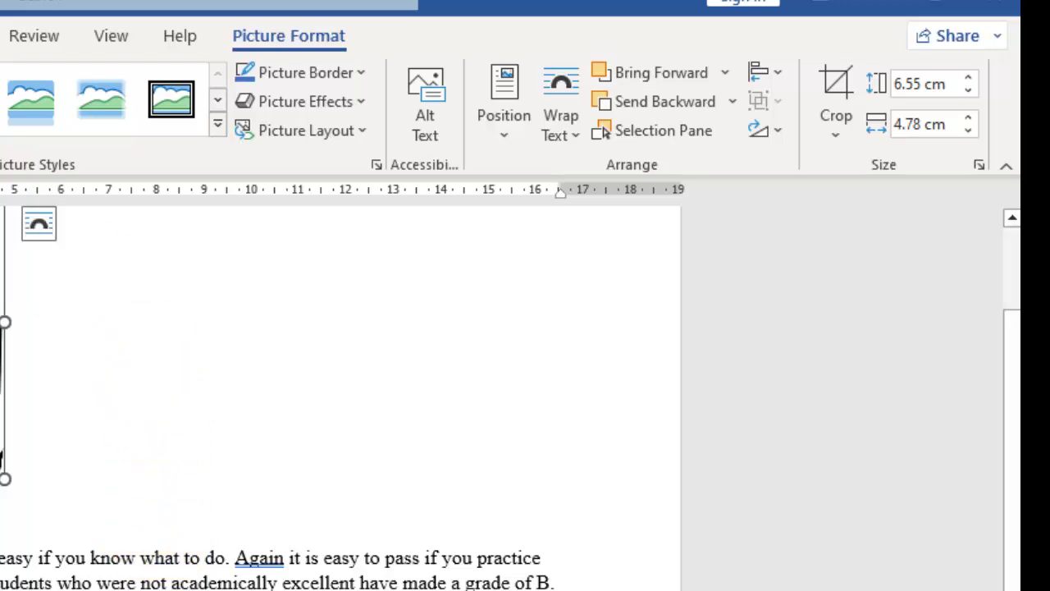
key("ctrl+l")
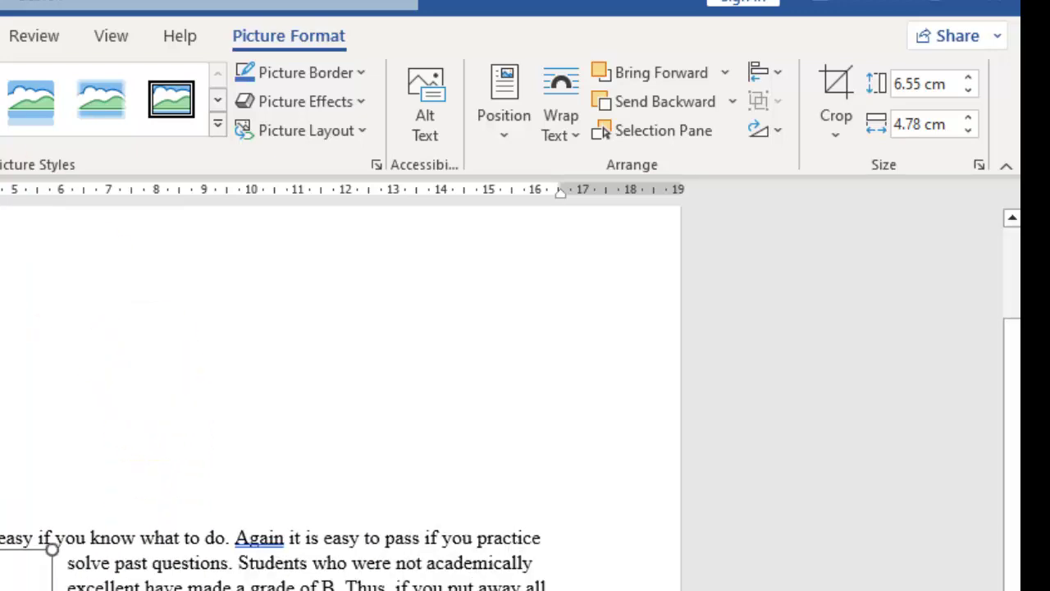
scroll(8, 399, "down", 6)
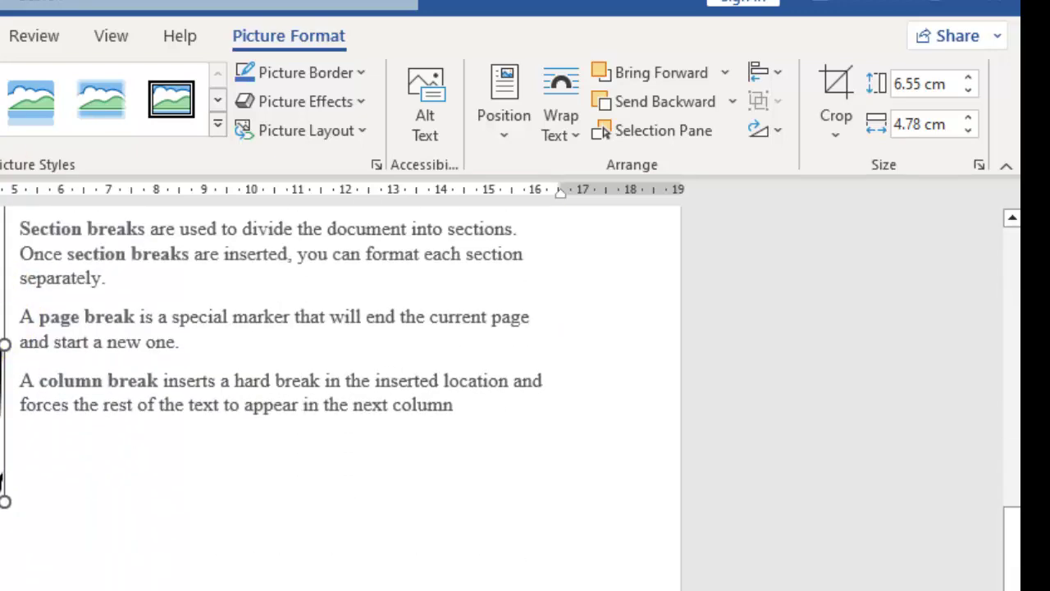
scroll(340, 398, "down", 5)
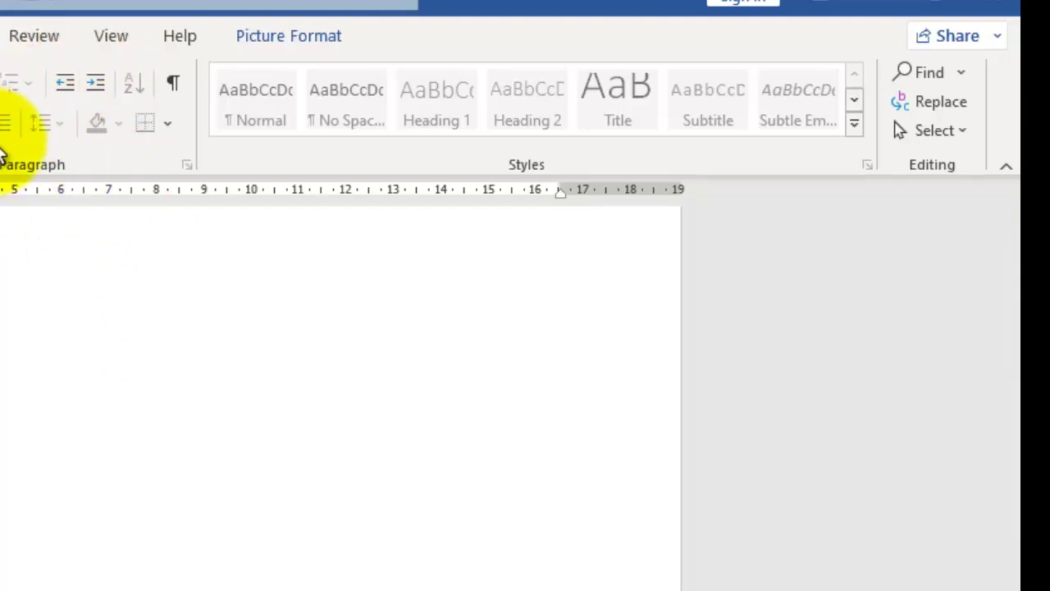
Turn on Show/Hide ¶ formatting marks, then deselect the anchor picture
left_click(173, 85)
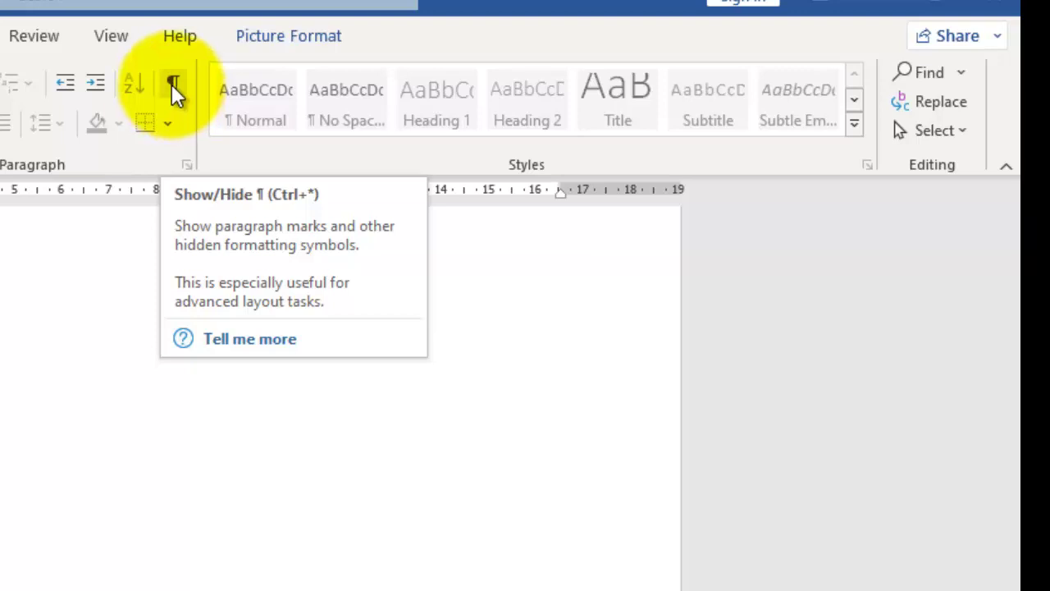
left_click(172, 83)
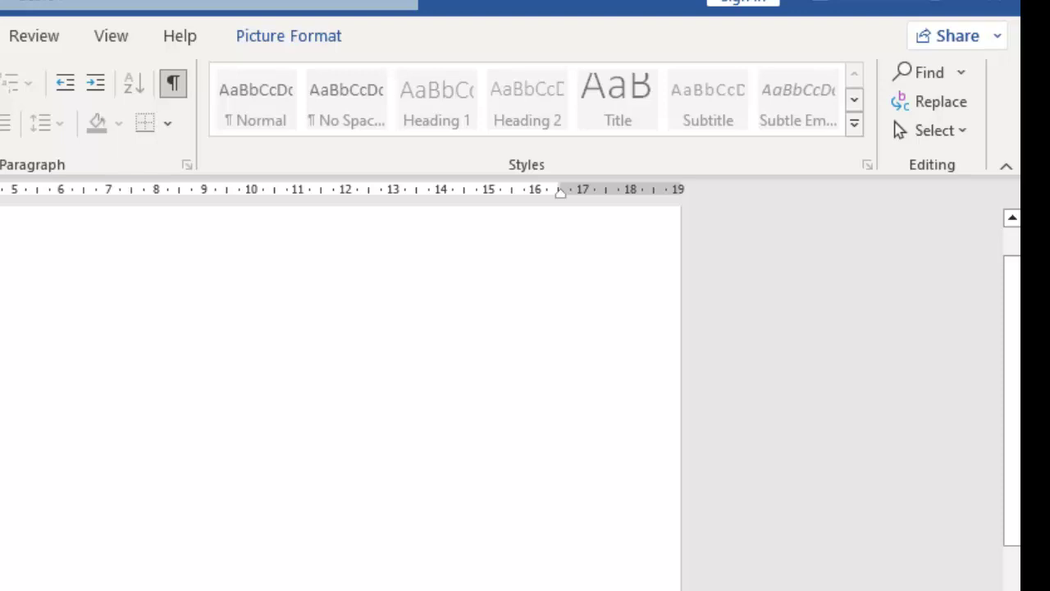
right_click(246, 587)
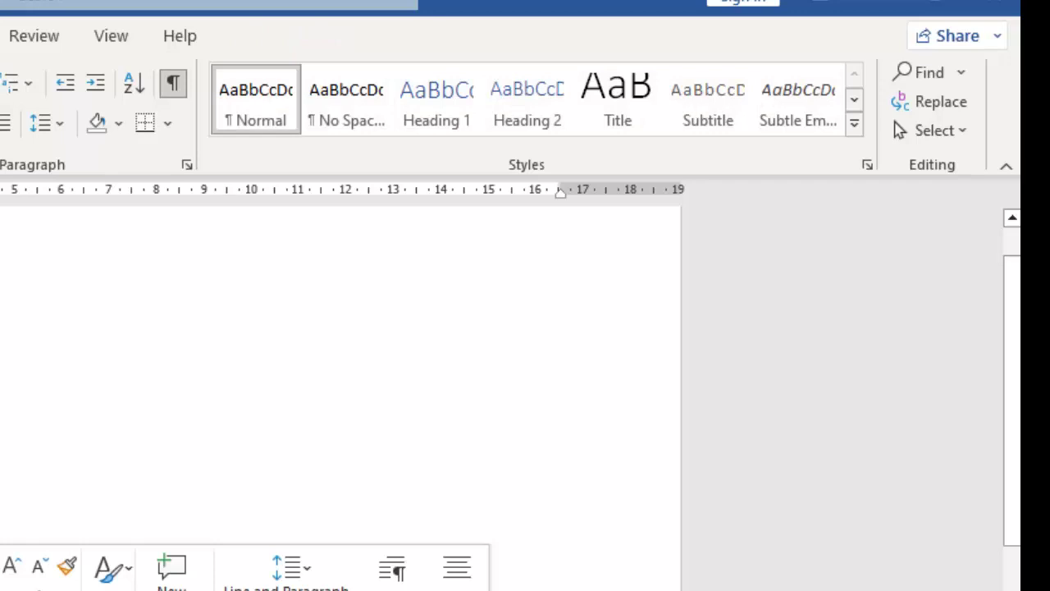
key("Escape")
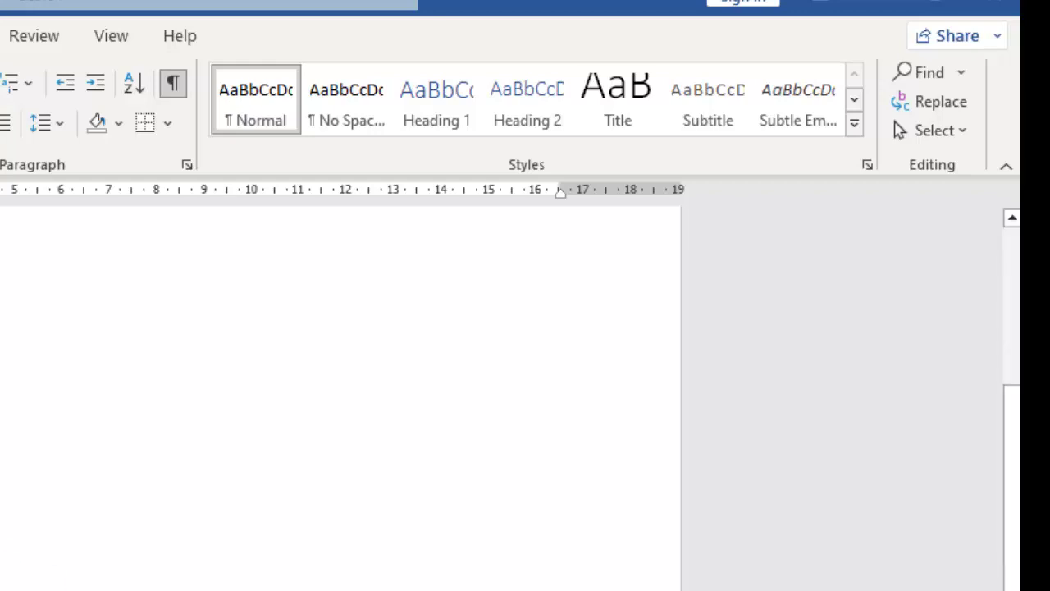
scroll(340, 394, "up", 1)
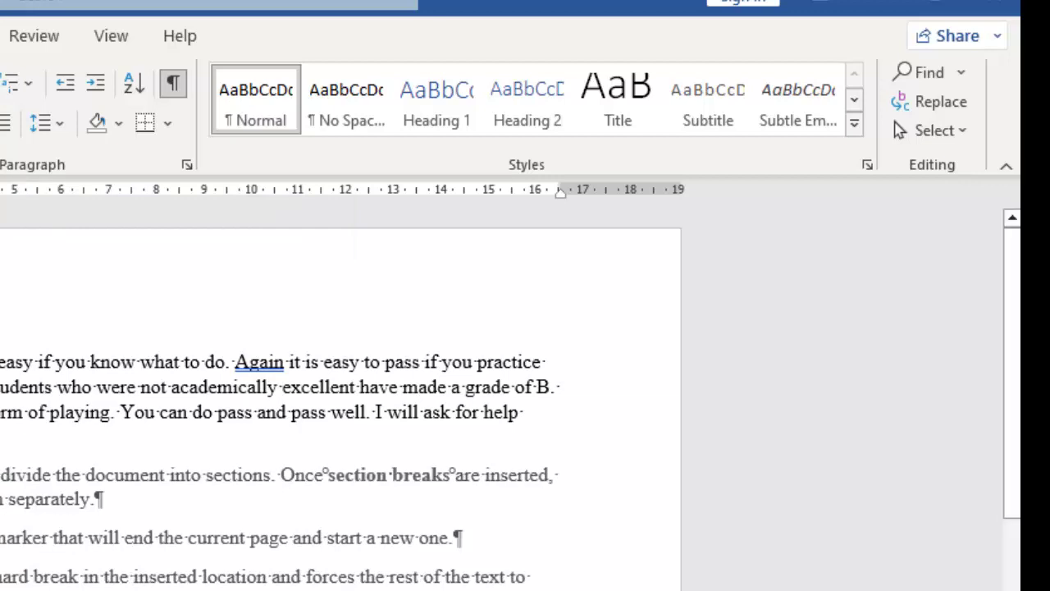
scroll(341, 394, "down", 1)
scroll(340, 394, "down", 5)
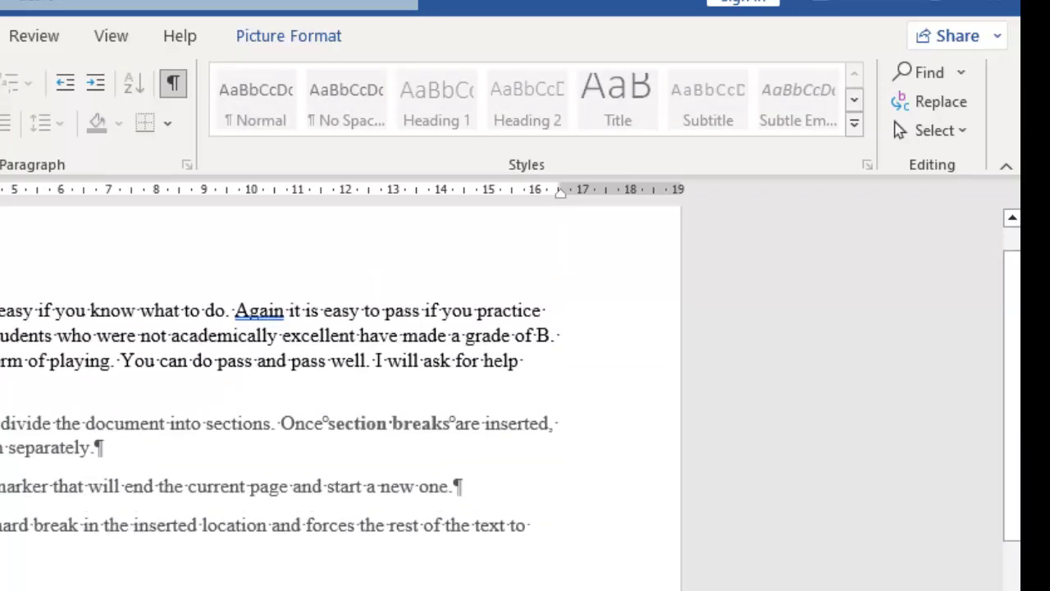
scroll(341, 394, "up", 1)
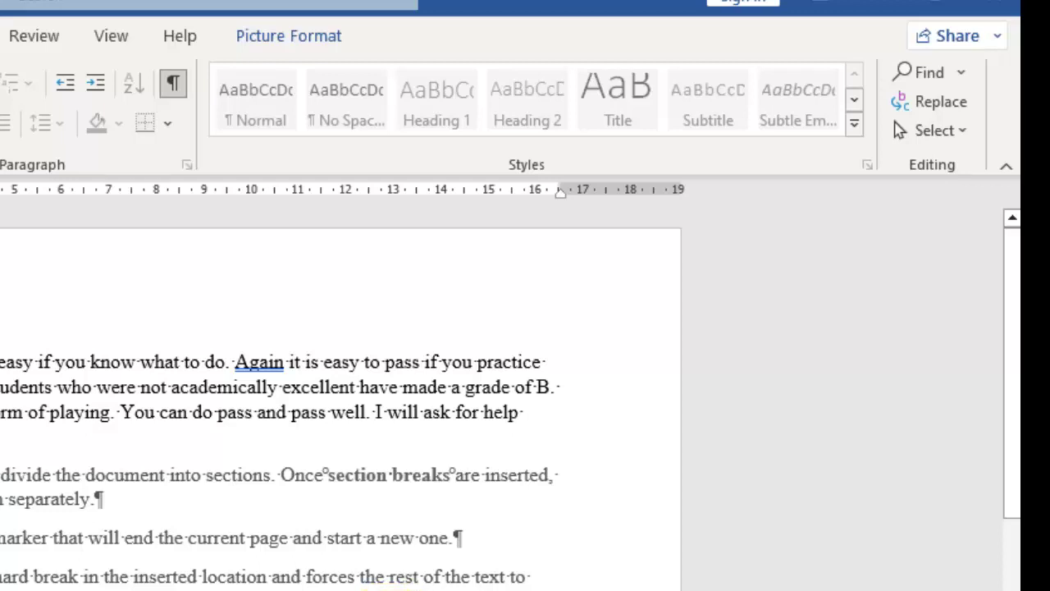
left_click(324, 361)
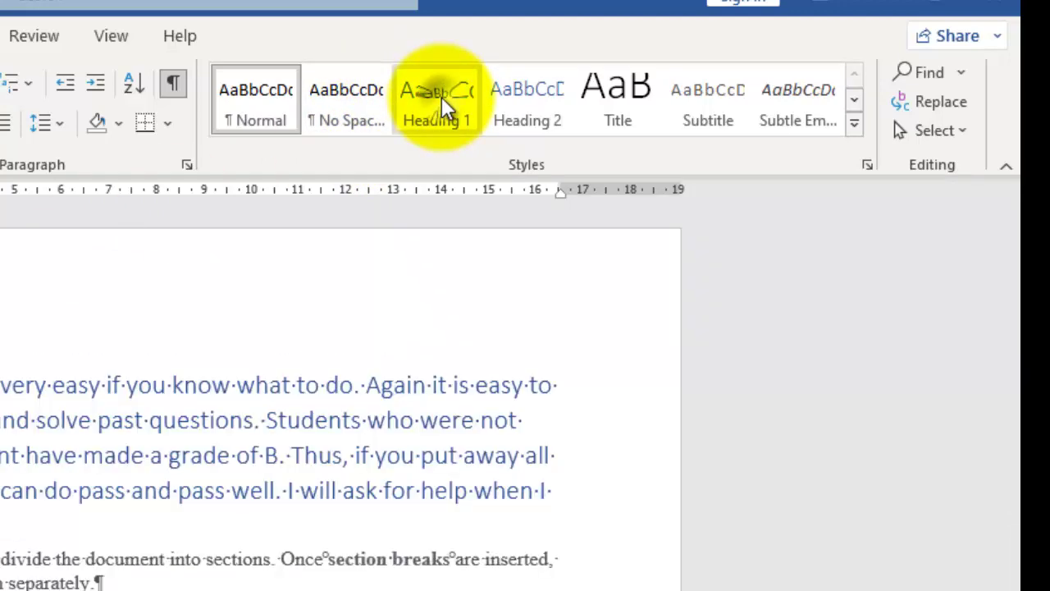
Open Modify Style for Heading 1 from the Styles gallery
right_click(443, 102)
left_click(519, 152)
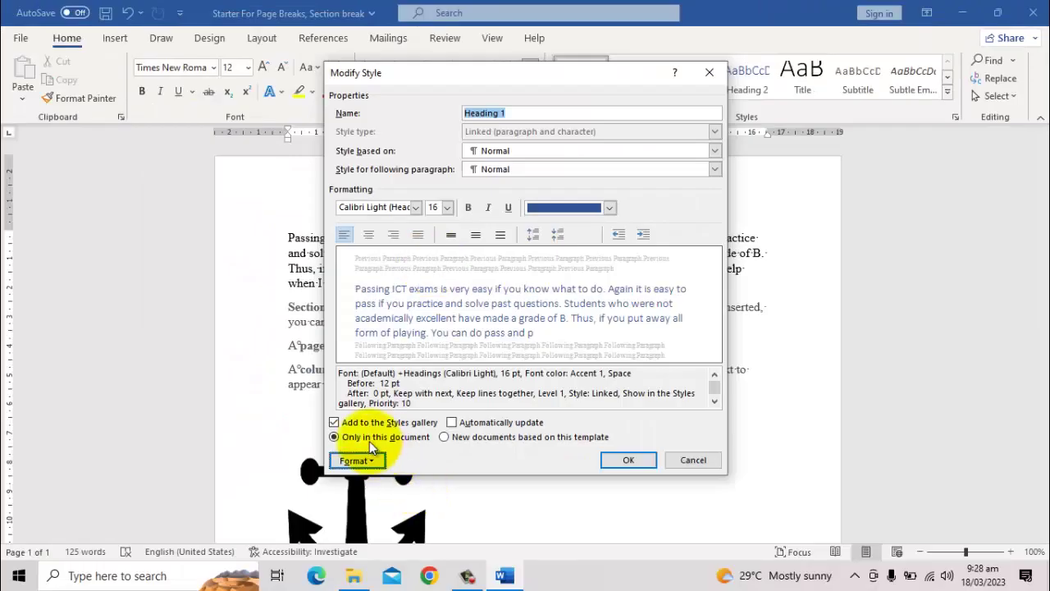
View Heading 1's Format > Paragraph settings, then close Paragraph and Modify Style unchanged
left_click(371, 464)
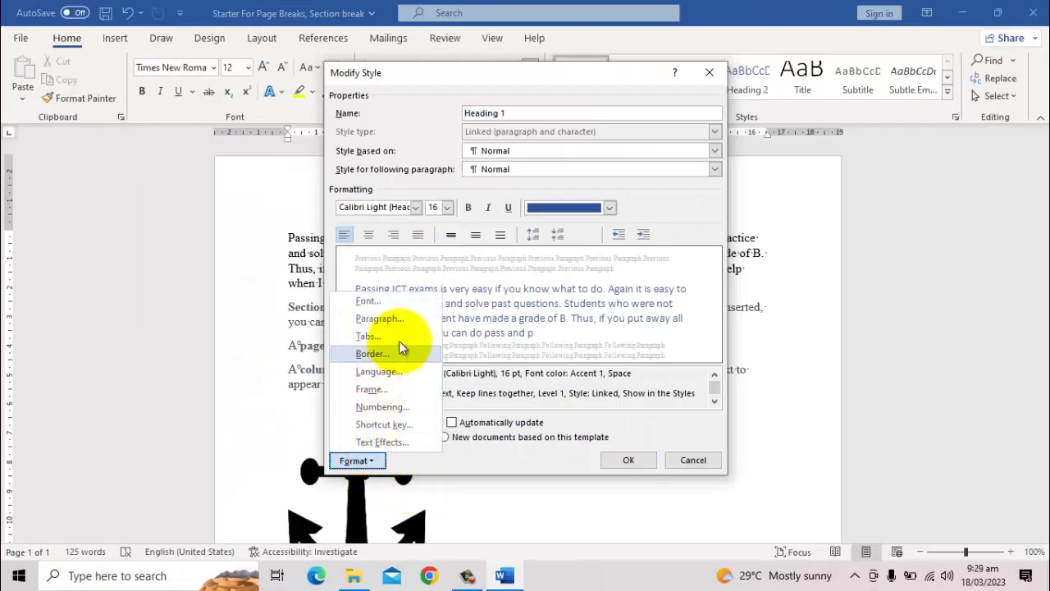
left_click(382, 319)
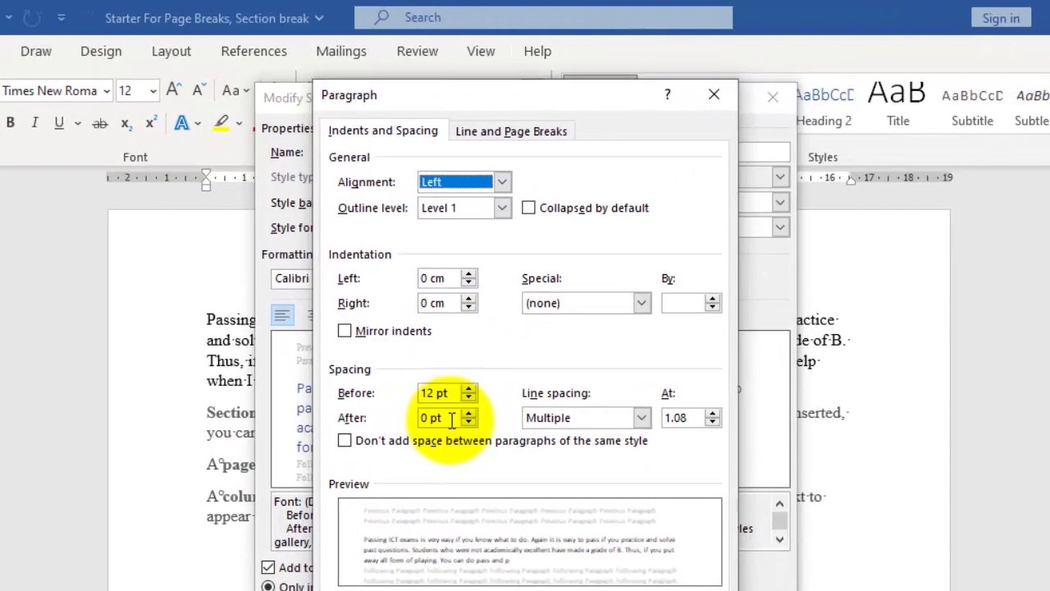
left_click(713, 95)
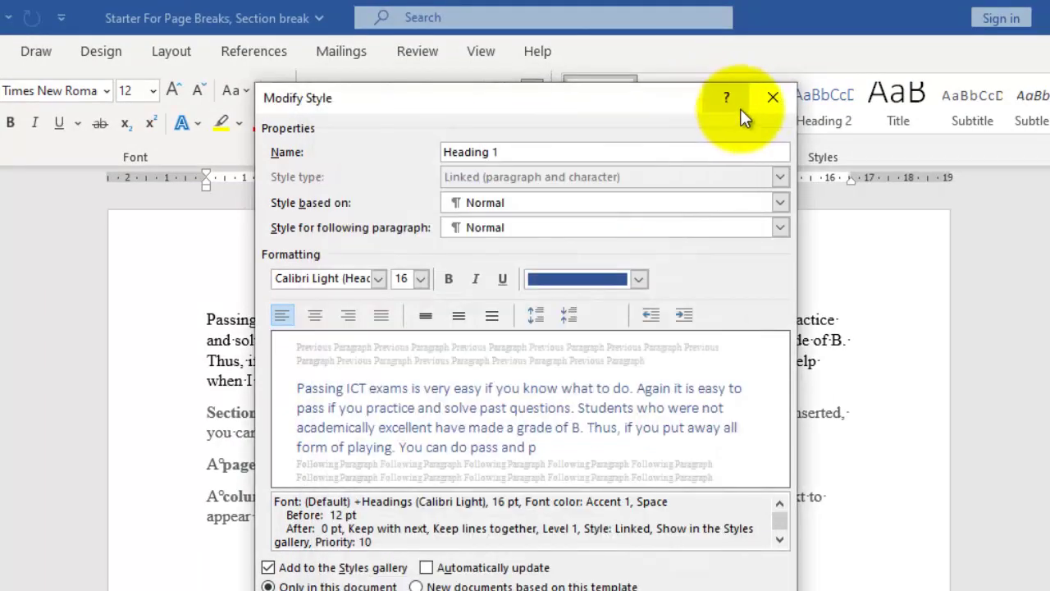
left_click(773, 97)
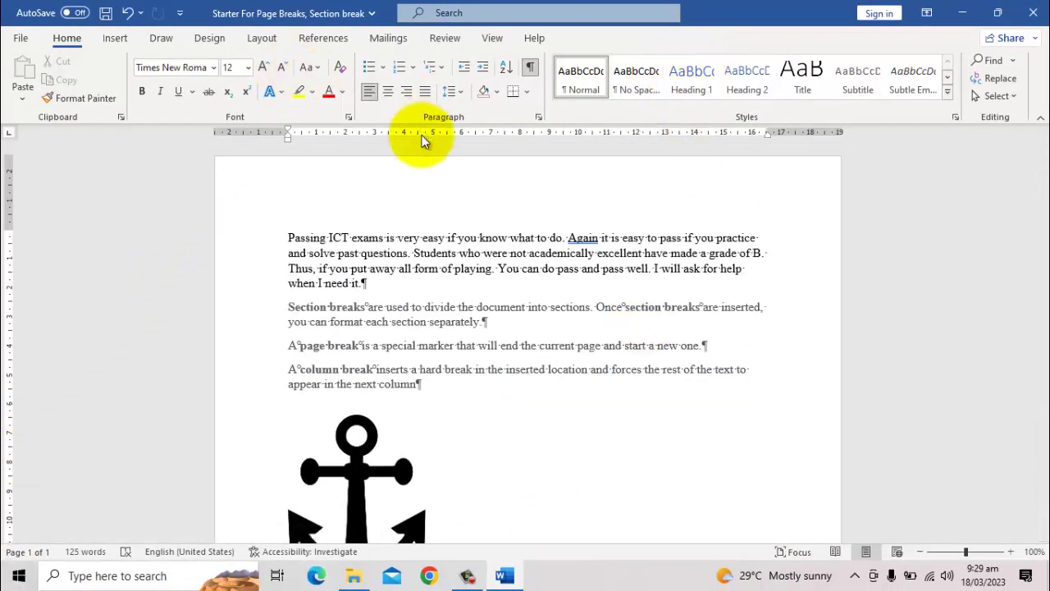
Set Special to First line, By 1 cm, in the first paragraph's Paragraph dialog
left_click(537, 114)
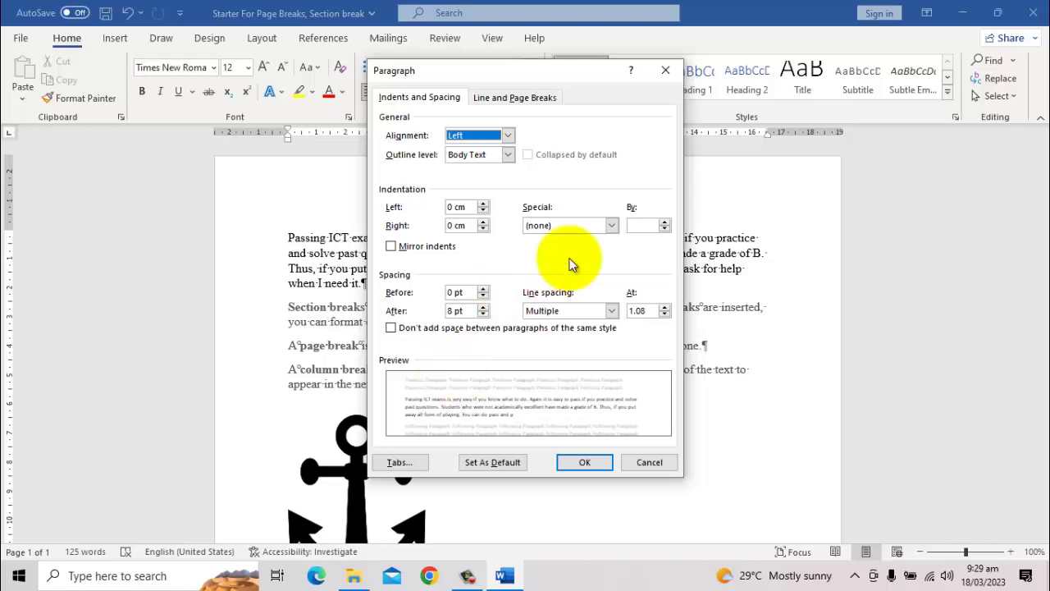
left_click(666, 71)
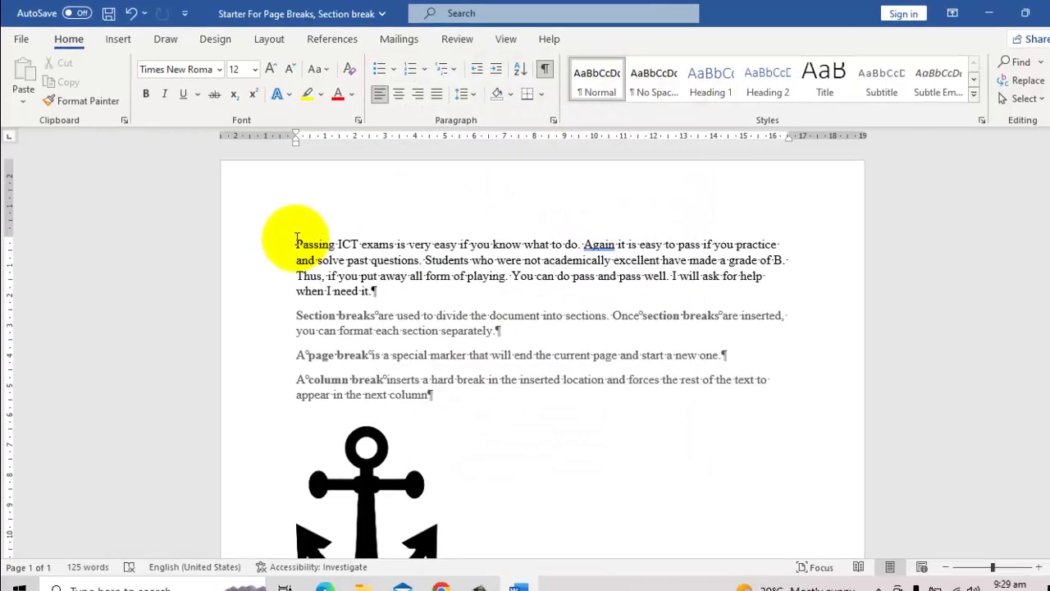
right_click(282, 238)
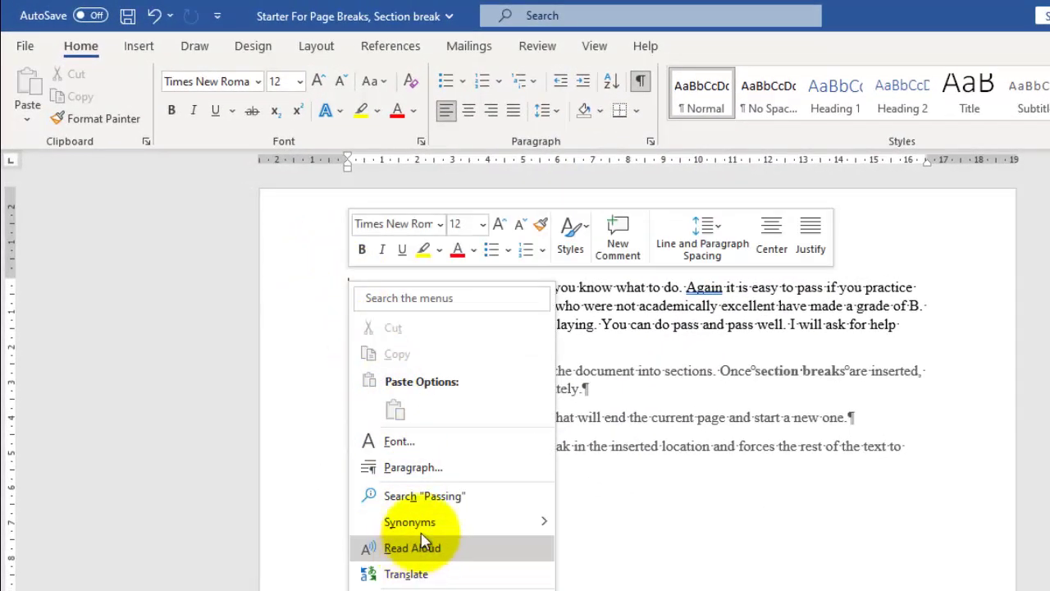
left_click(414, 468)
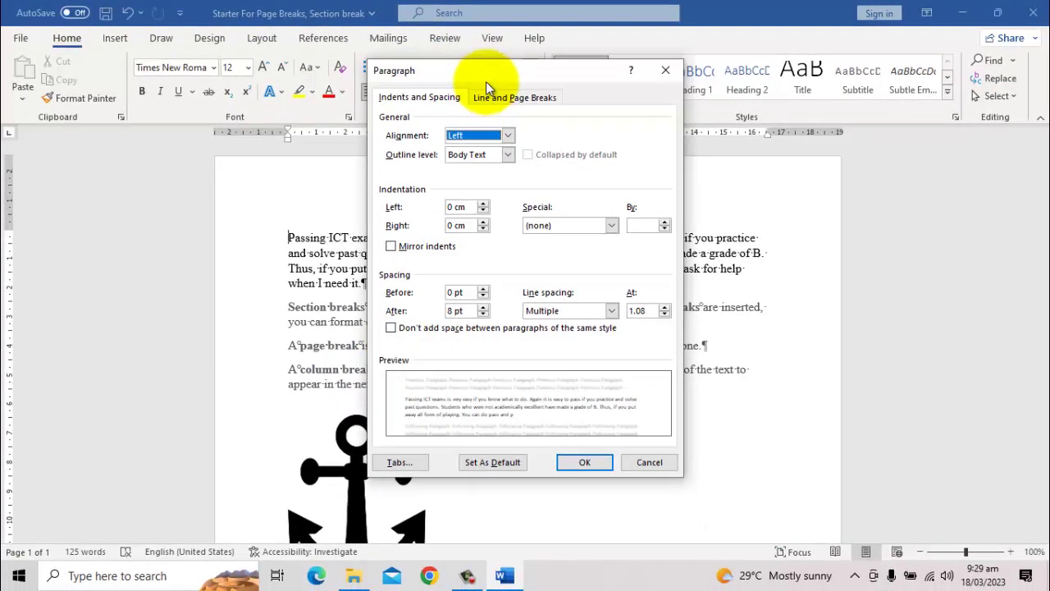
left_click_drag(485, 81, 603, 54)
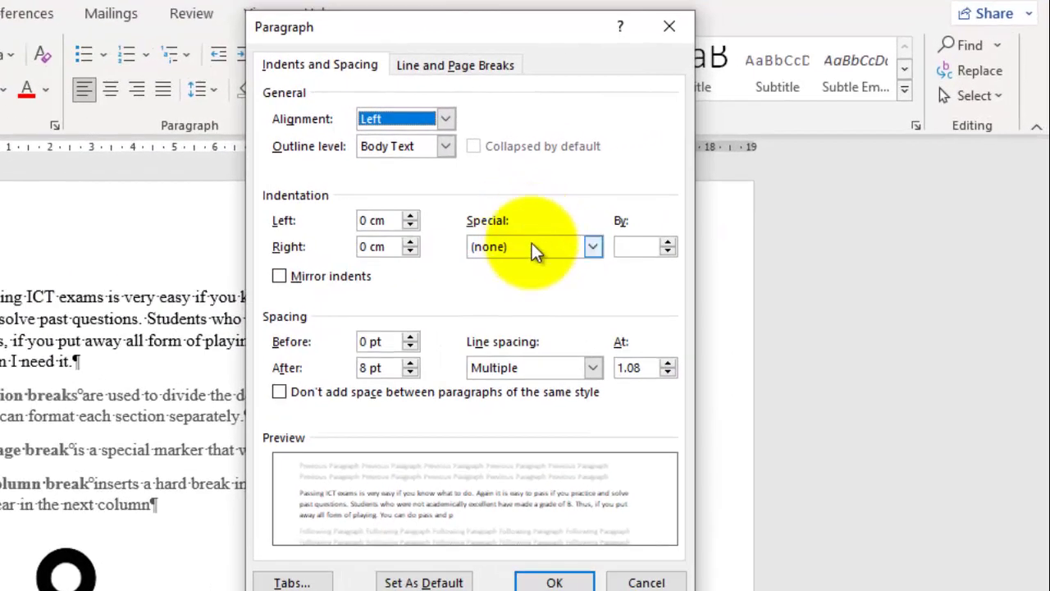
left_click(592, 245)
left_click(532, 281)
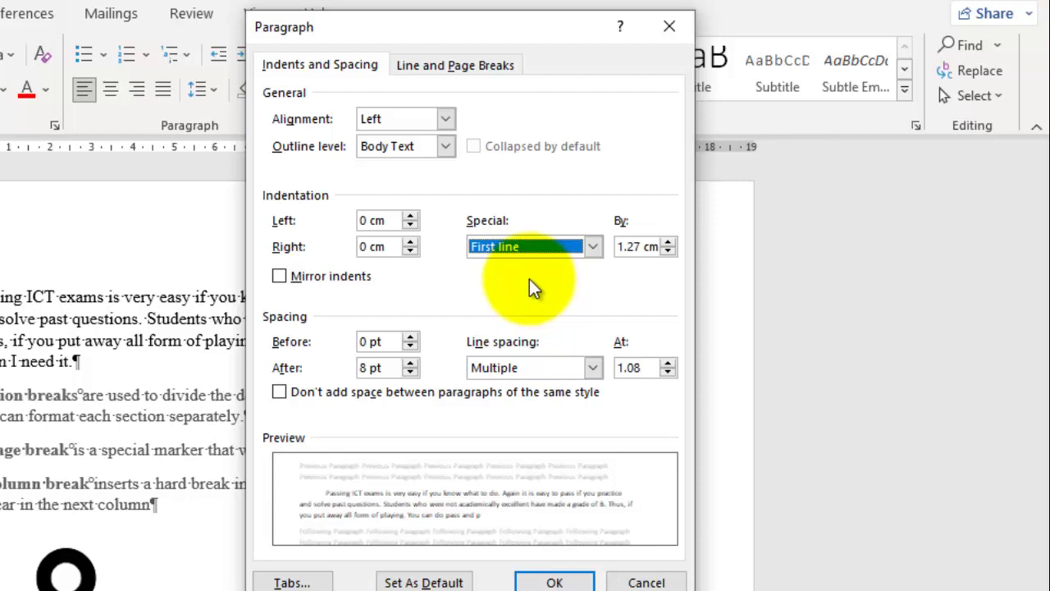
left_click(662, 242)
type("1")
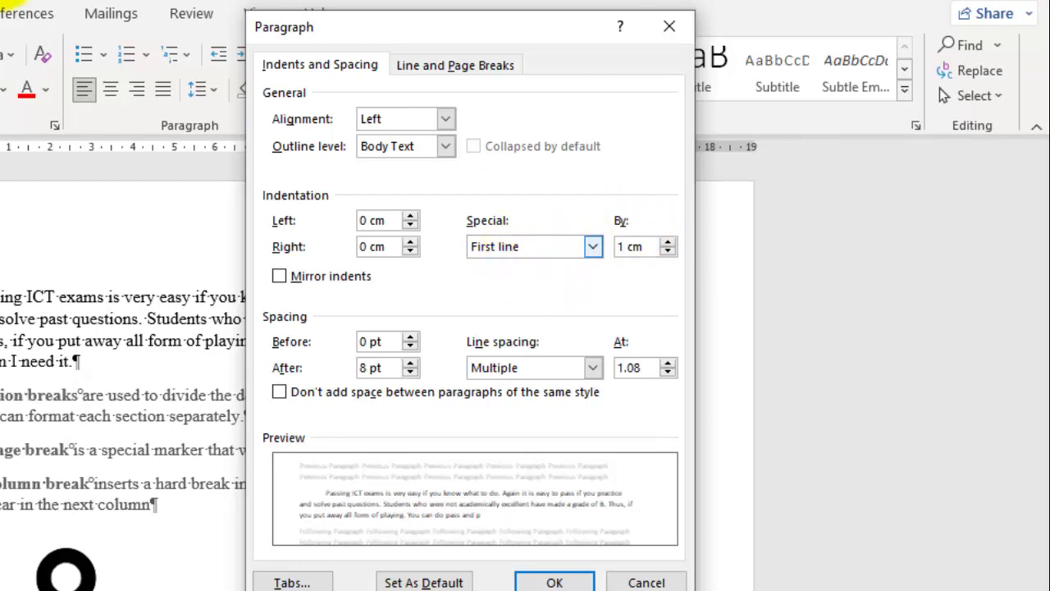
left_click(623, 246)
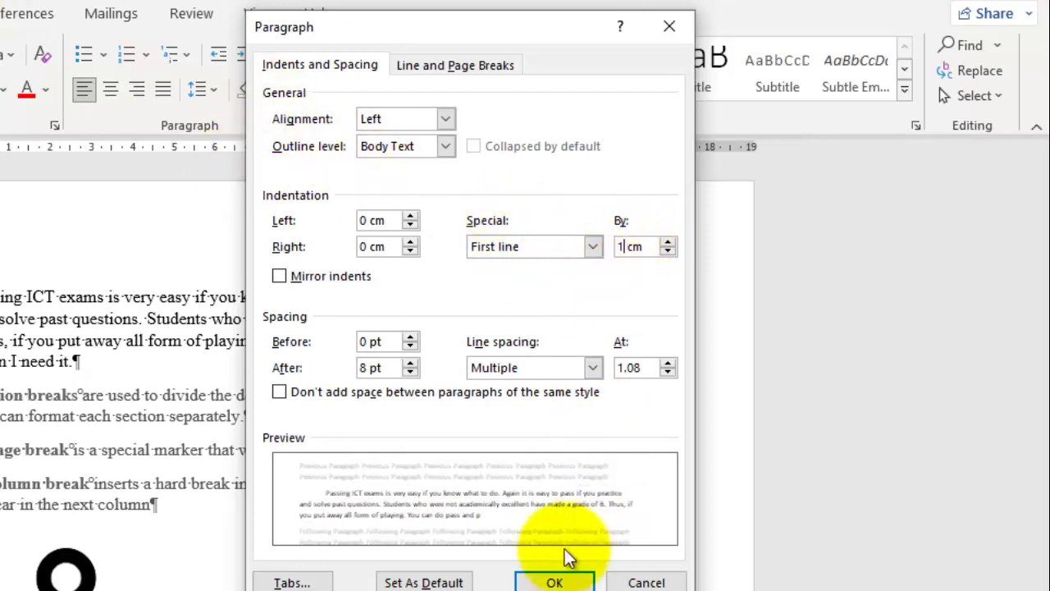
left_click(563, 581)
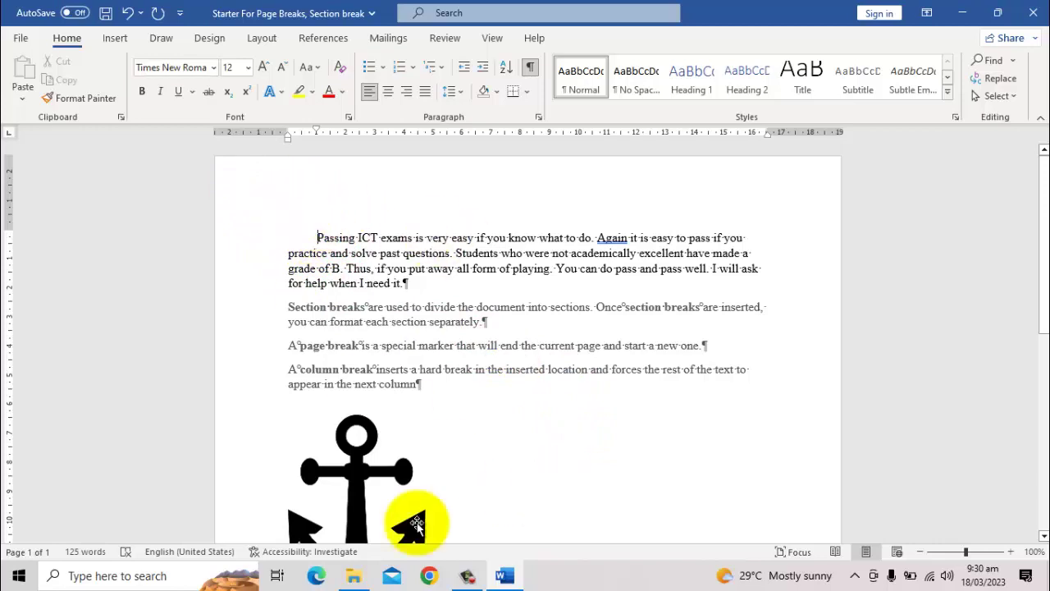
left_click(290, 306)
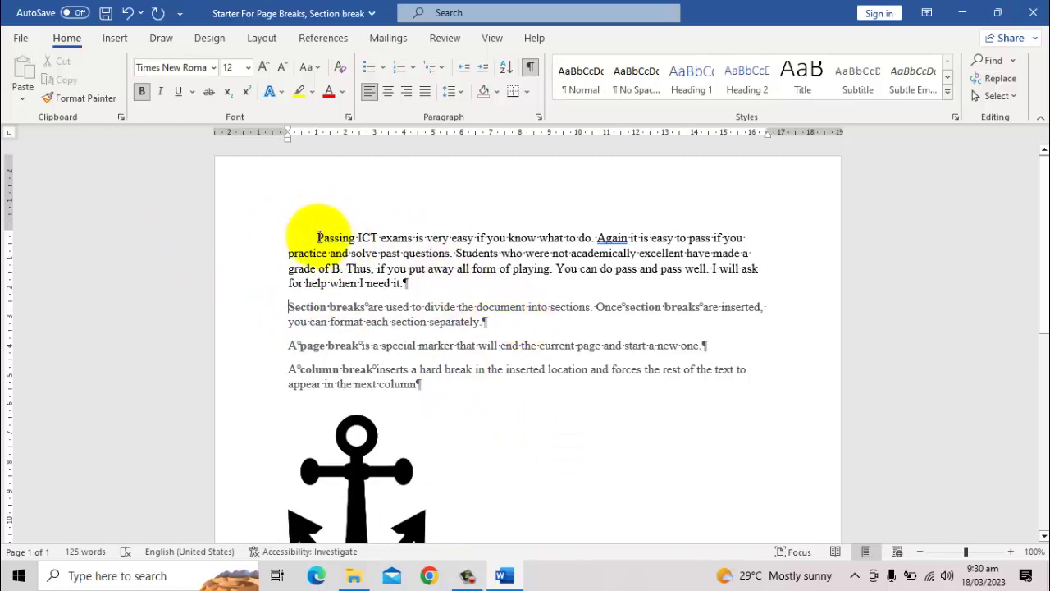
key("Tab")
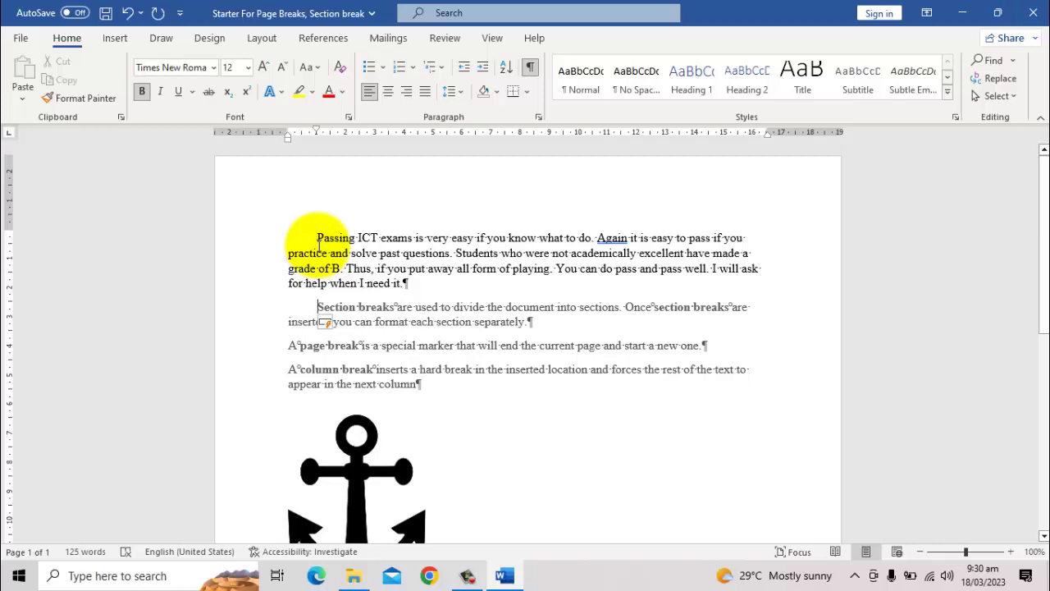
key("BackSpace")
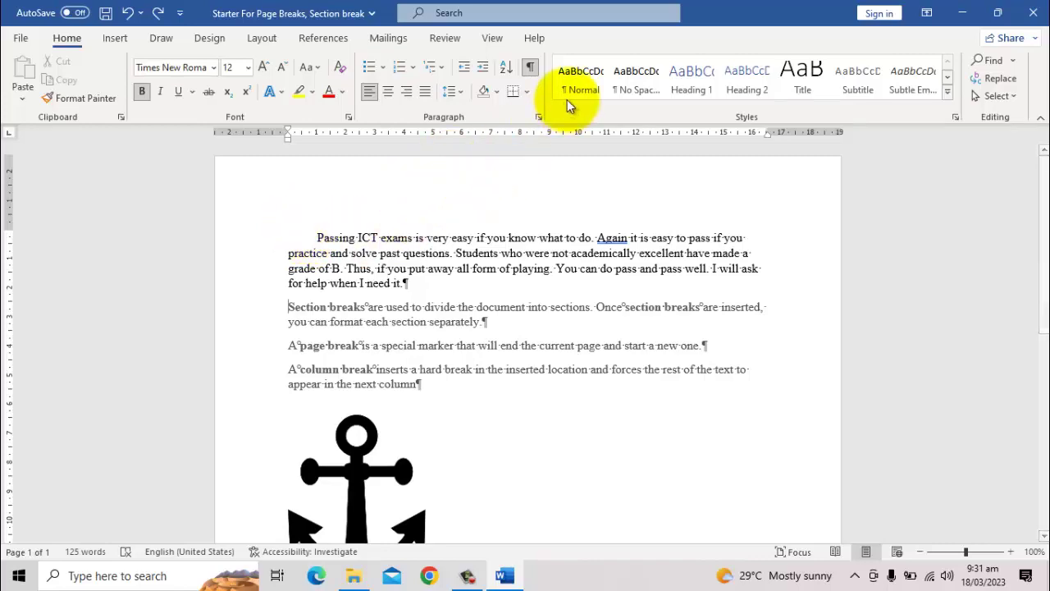
Give the Section breaks paragraph a 1 cm left indent
left_click(538, 120)
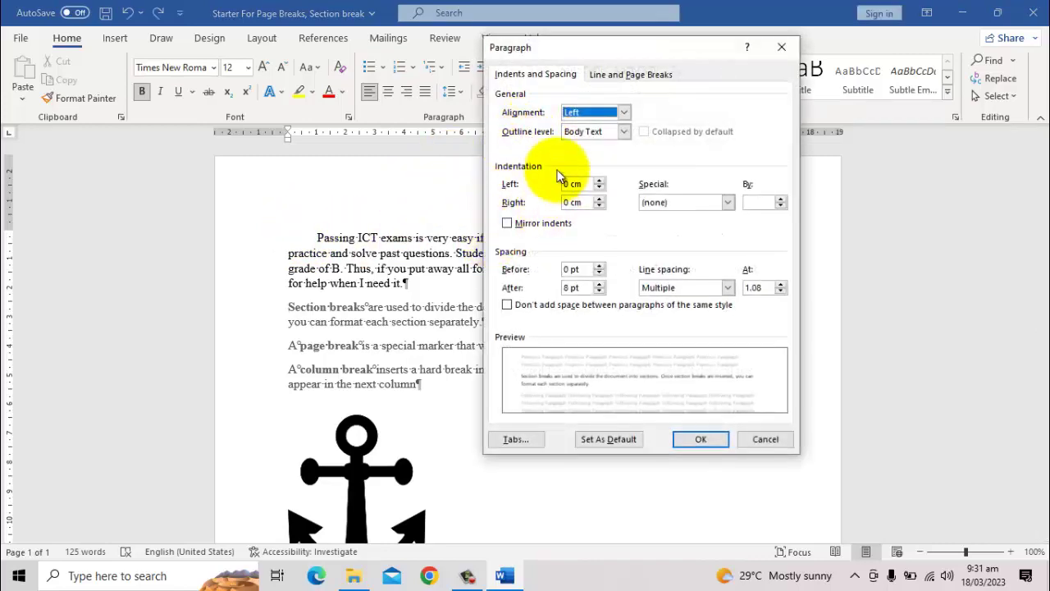
left_click_drag(584, 183, 553, 191)
type("1")
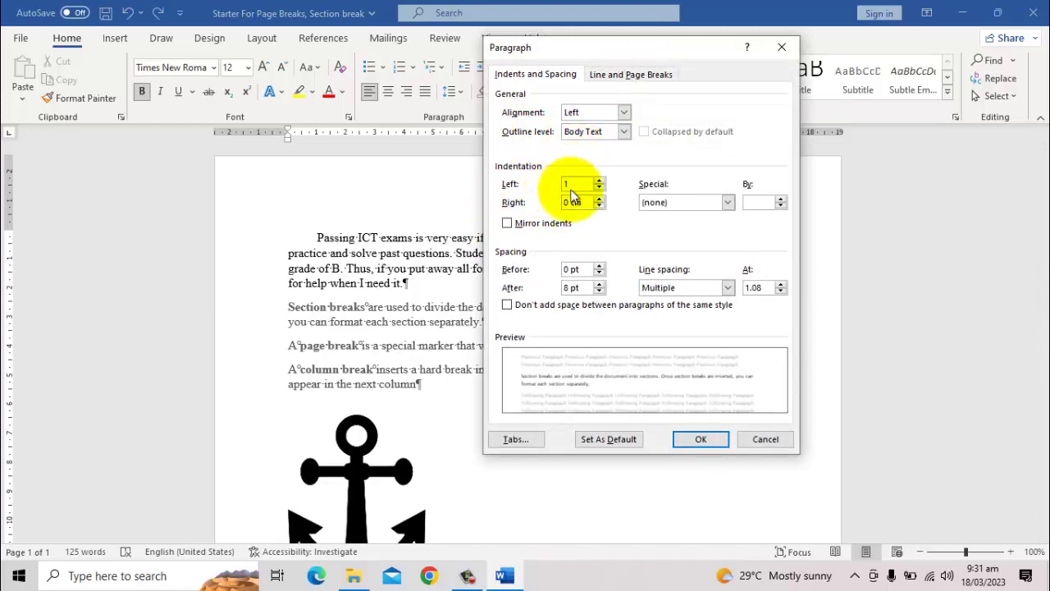
type(" cm")
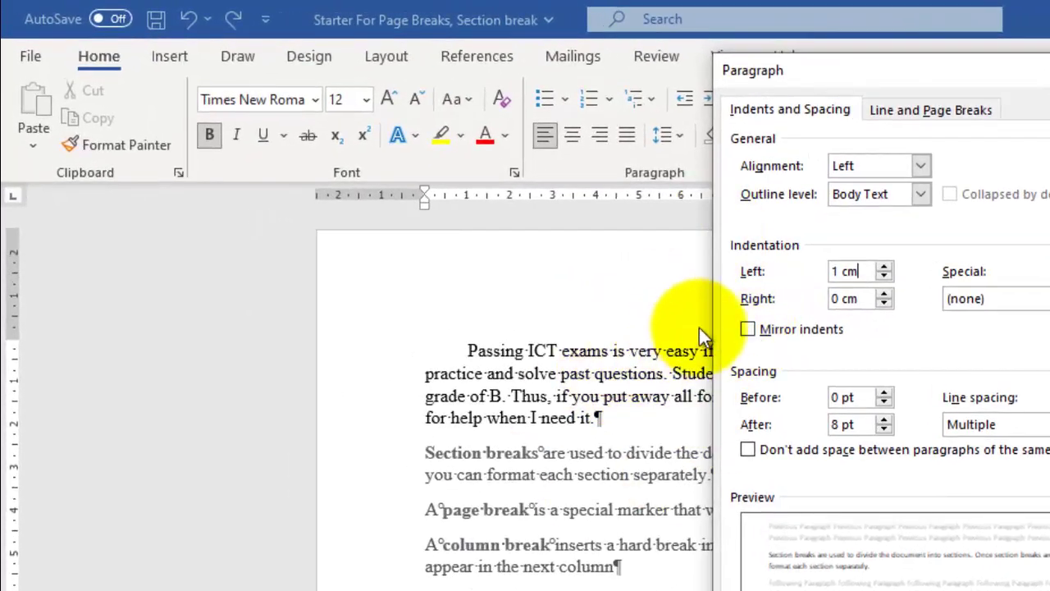
left_click(1035, 584)
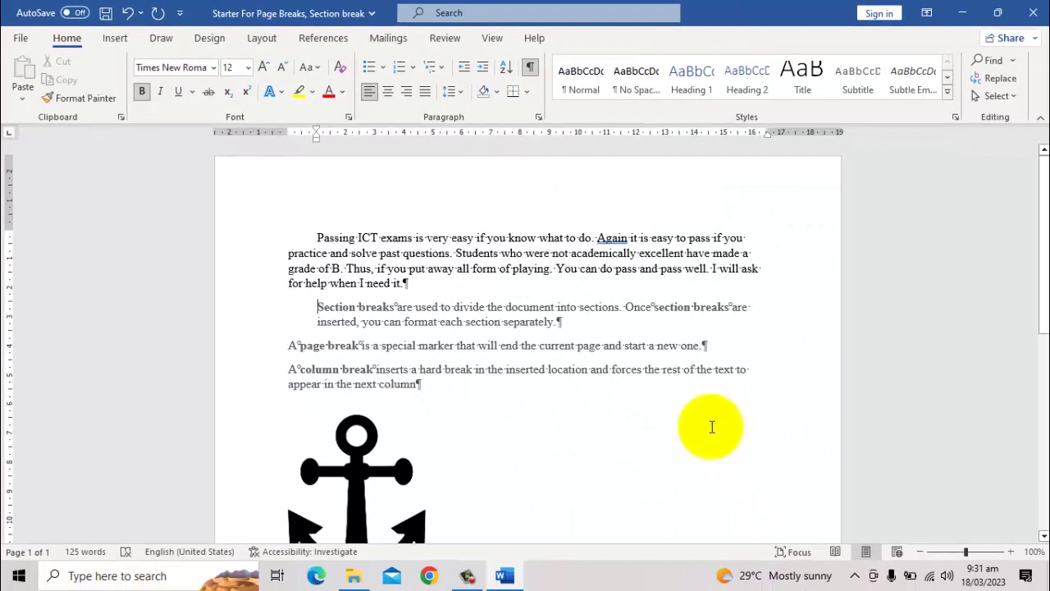
Undo both indents, then give the whole document a 1 cm left indent
key("BackSpace")
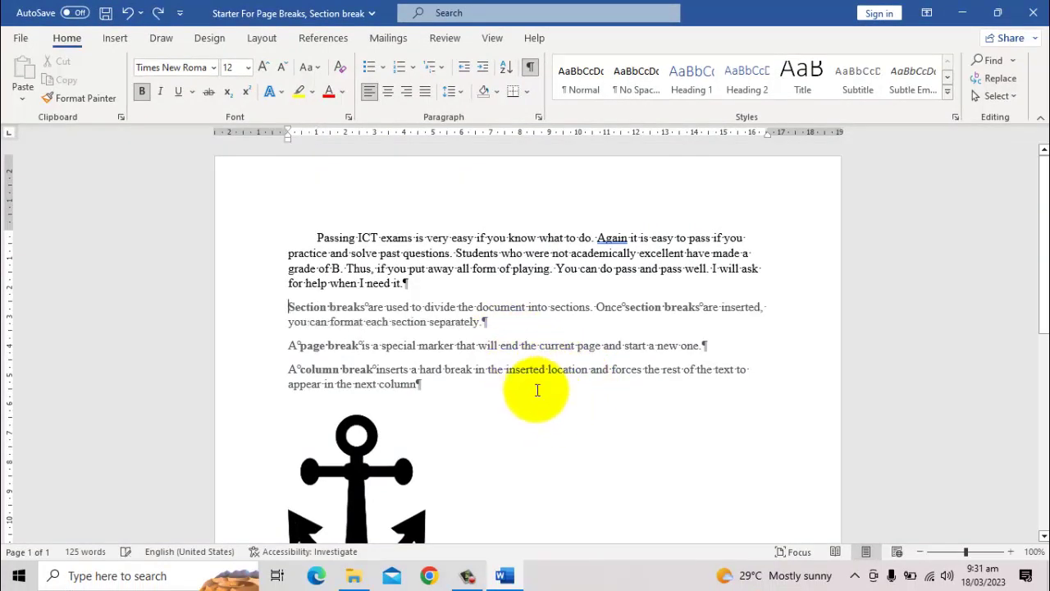
key("ctrl+Home")
key("BackSpace")
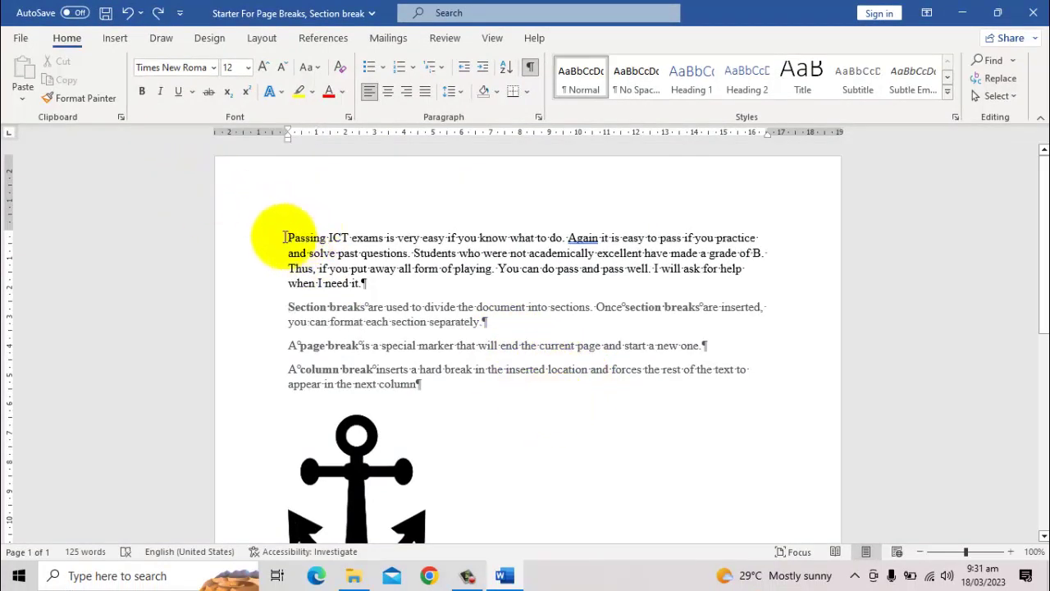
key("ctrl+a")
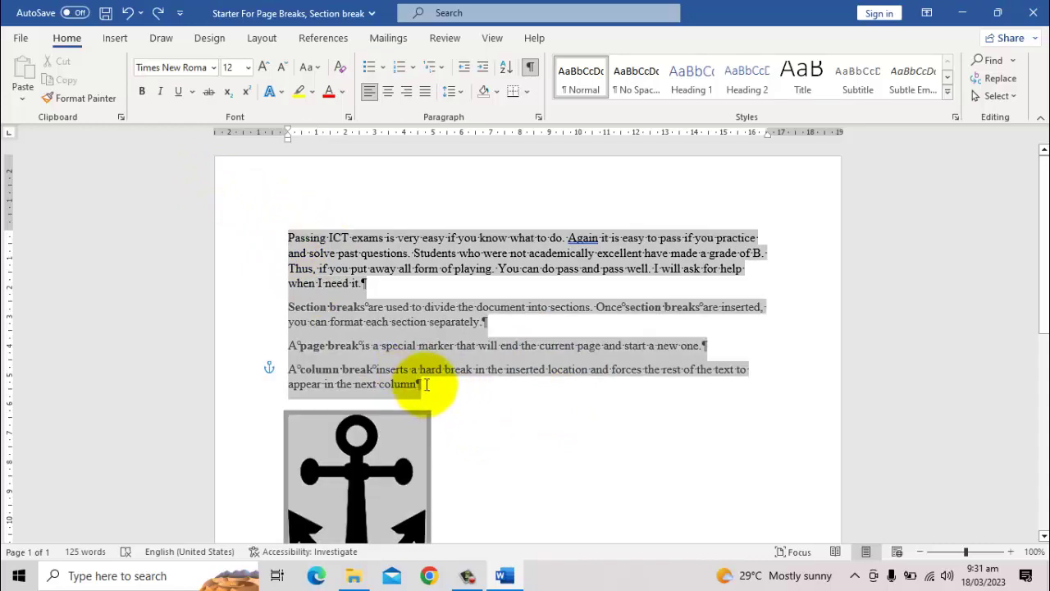
left_click(538, 117)
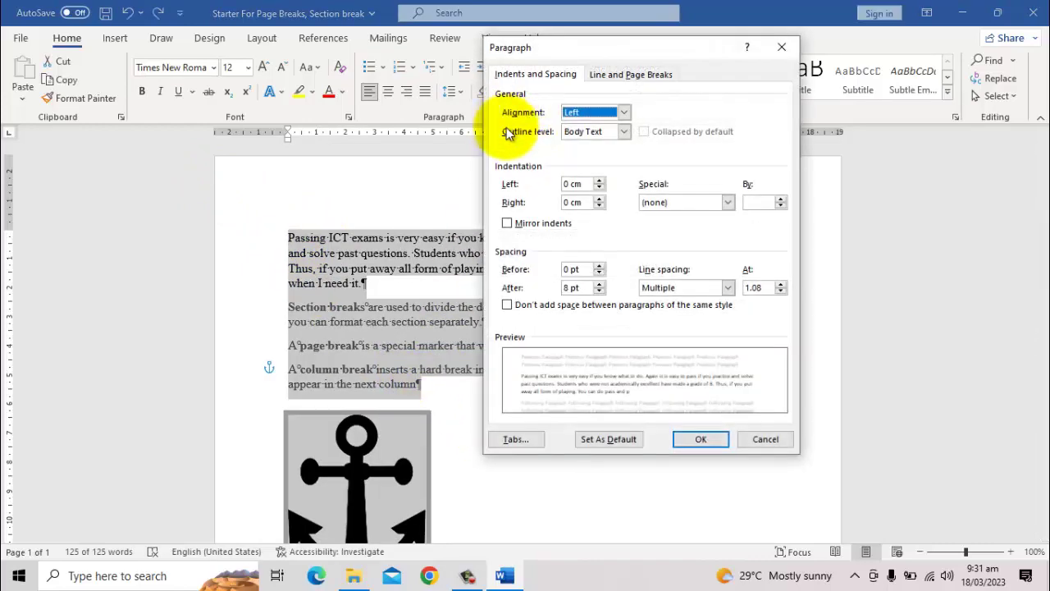
left_click(574, 184)
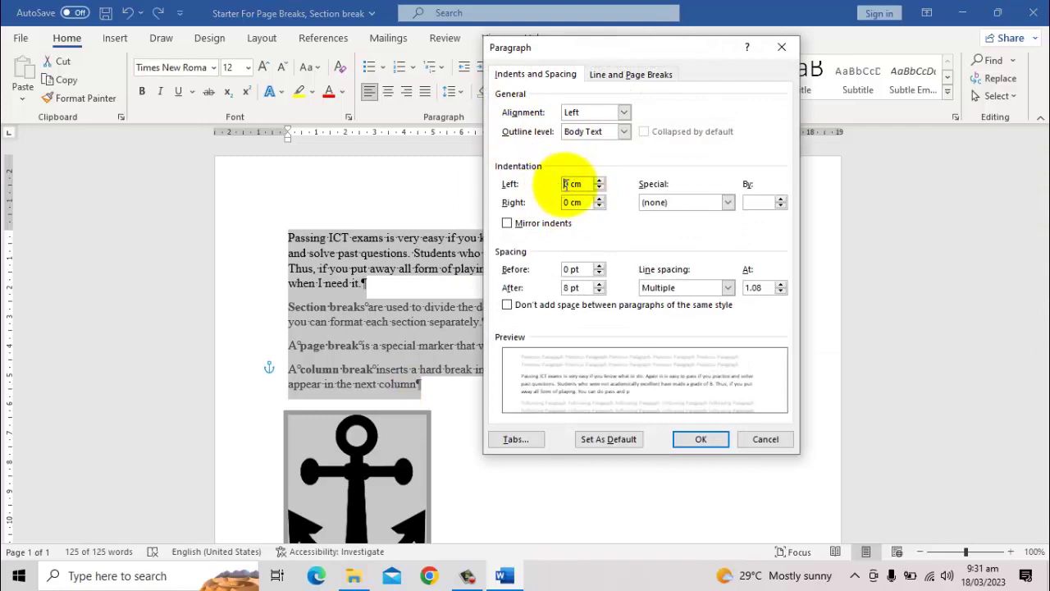
type("1")
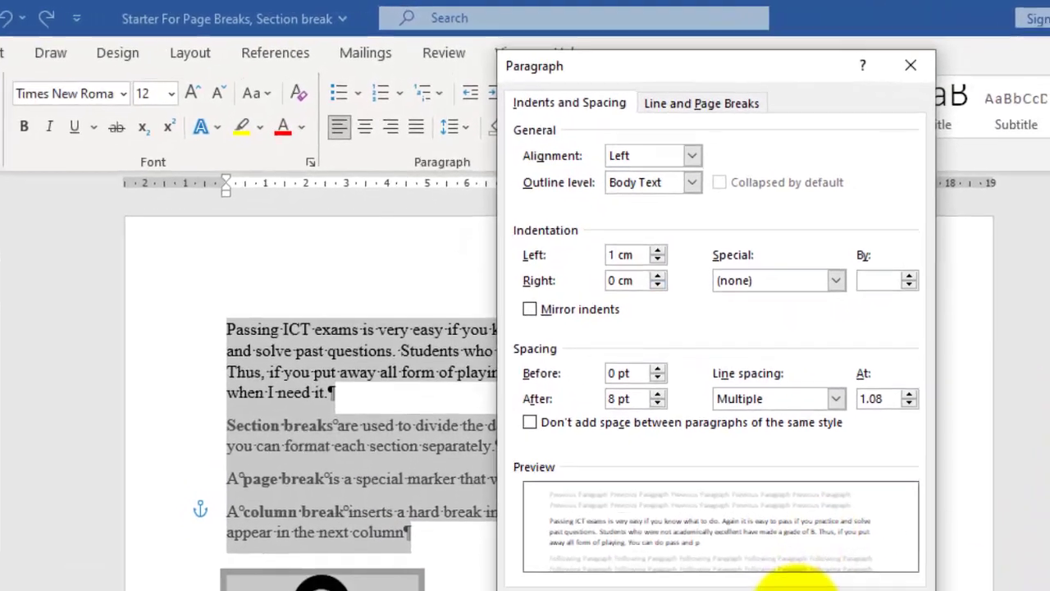
left_click(696, 435)
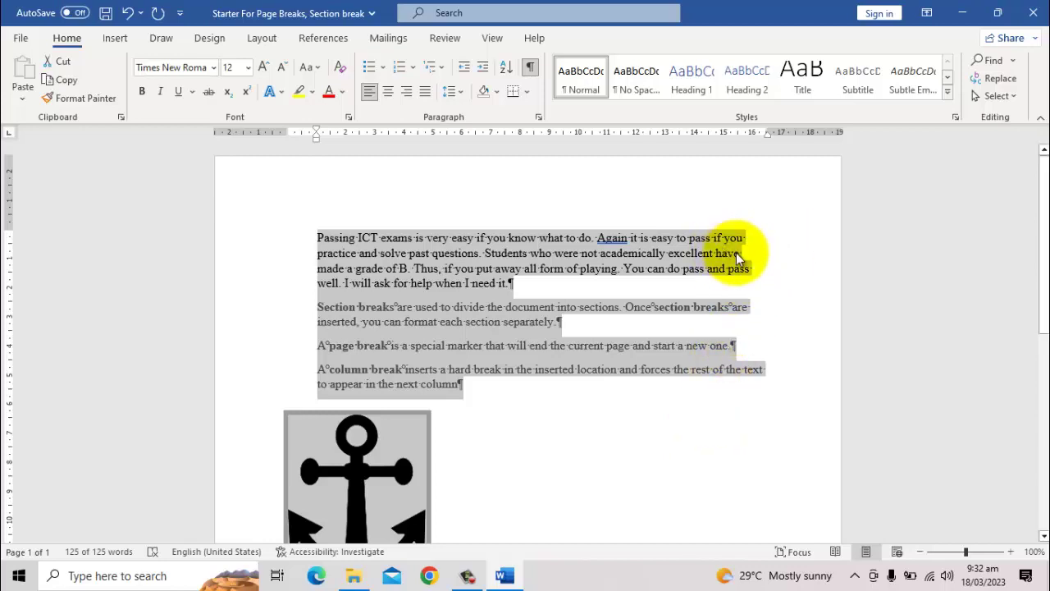
Reset the left indent to 0 and choose a Hanging special indent
left_click(536, 117)
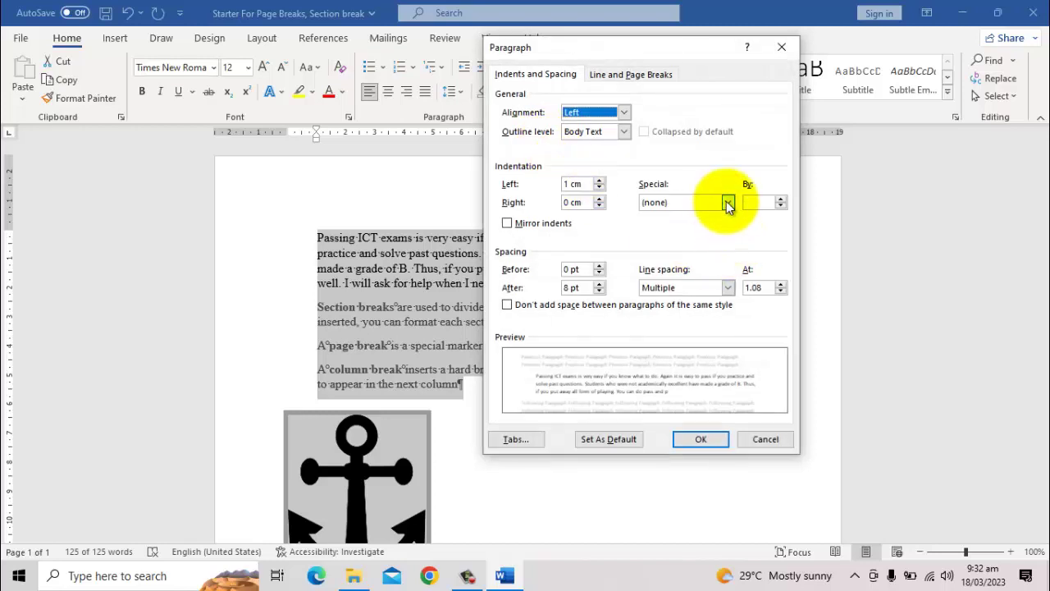
left_click(726, 202)
left_click(677, 224)
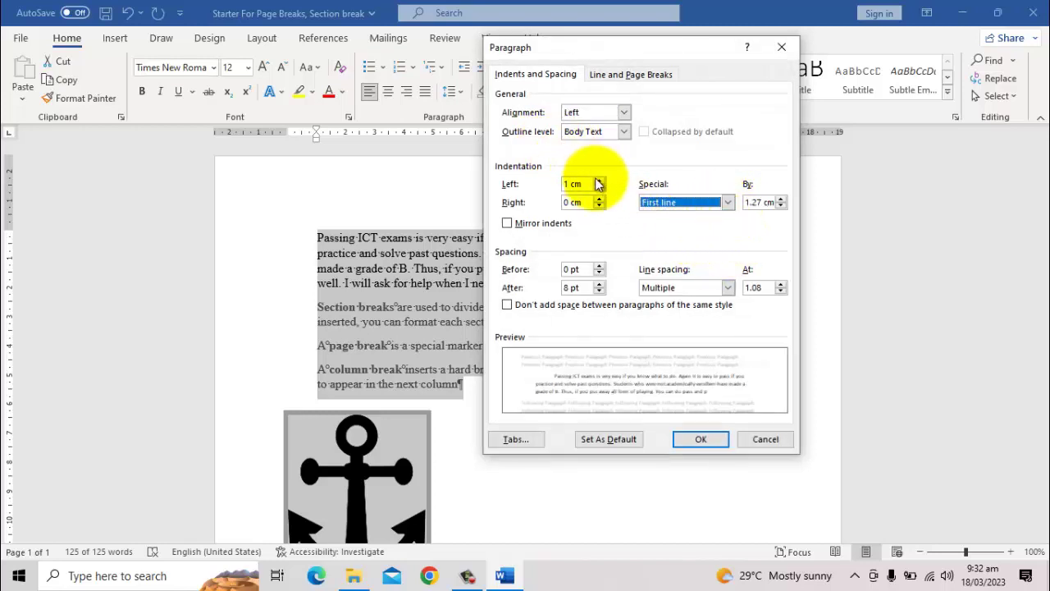
left_click_drag(584, 184, 550, 194)
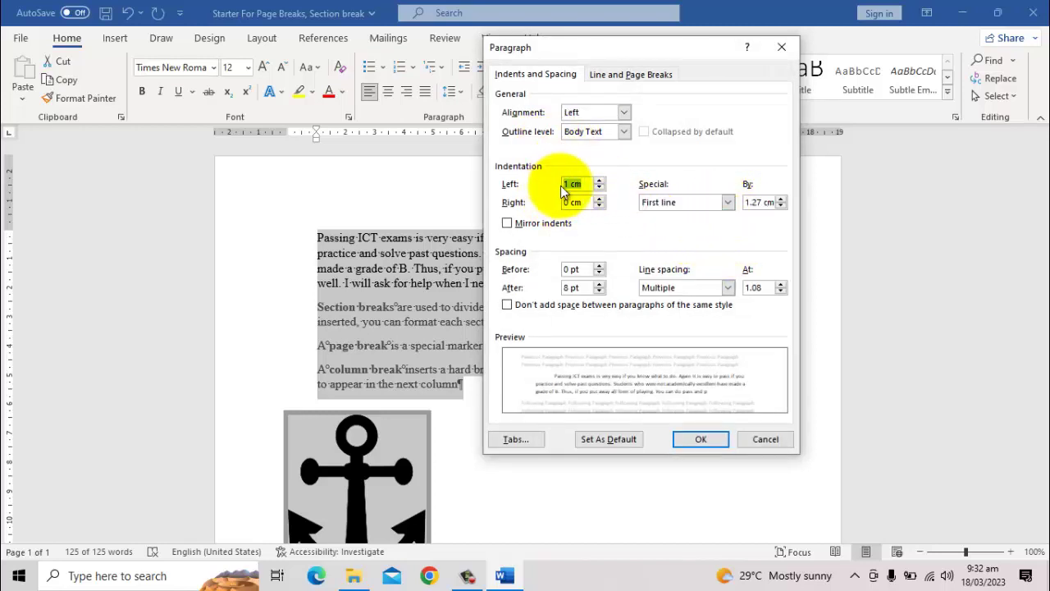
type("0")
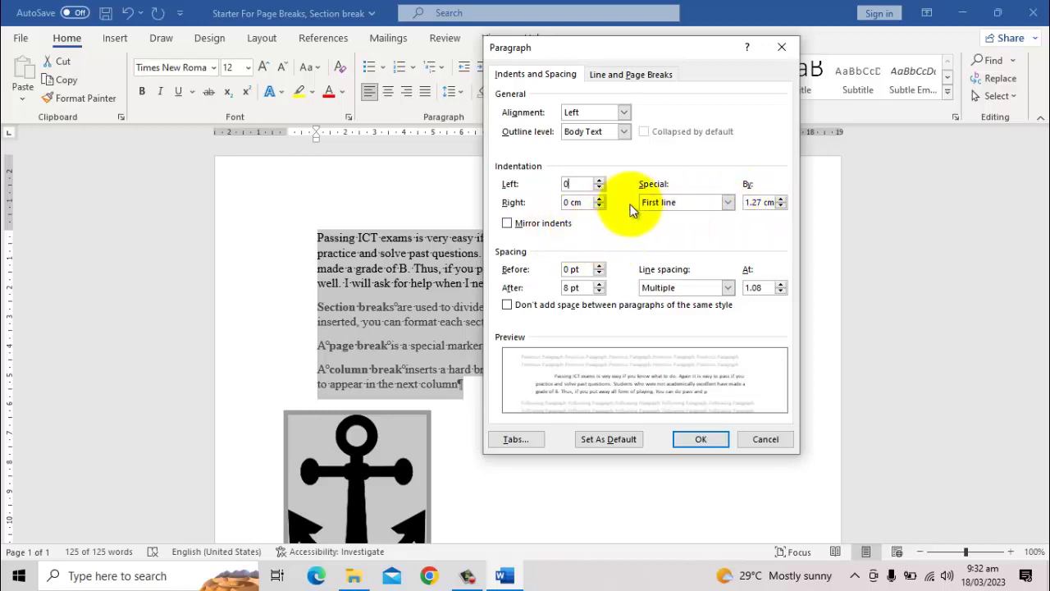
left_click(726, 204)
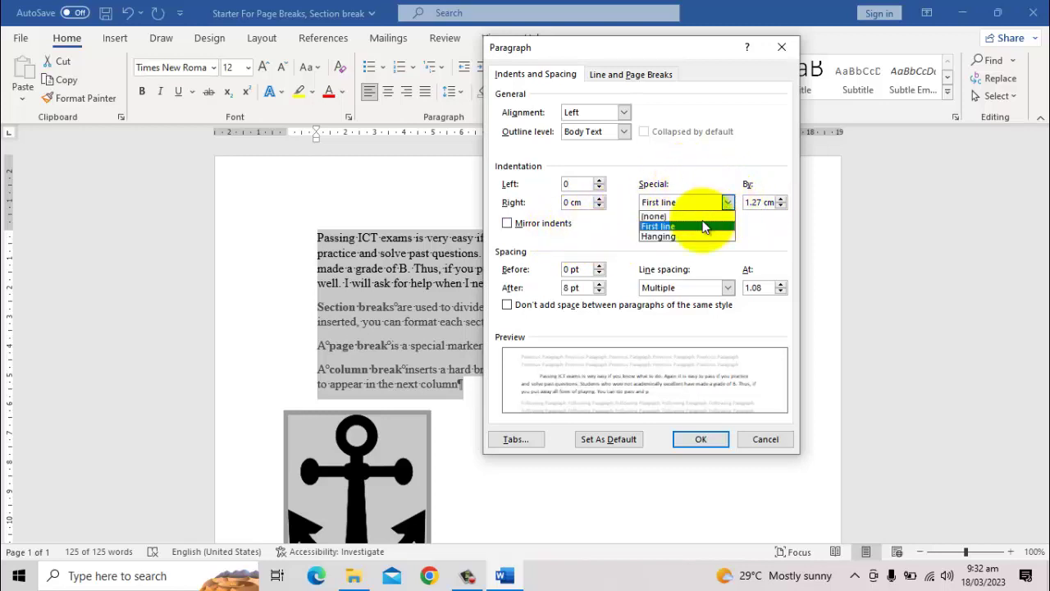
left_click(673, 235)
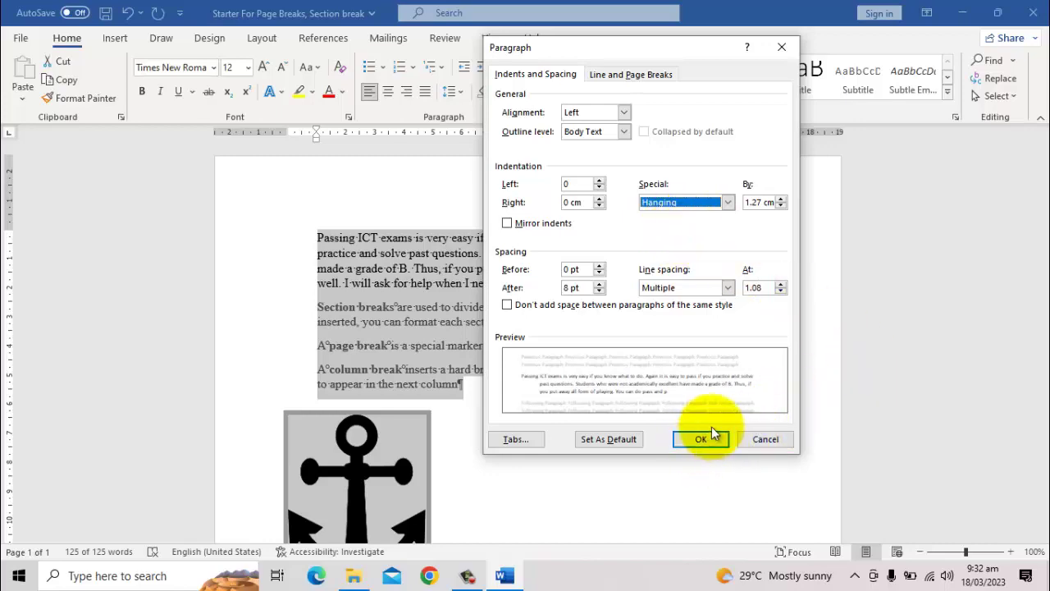
left_click(760, 439)
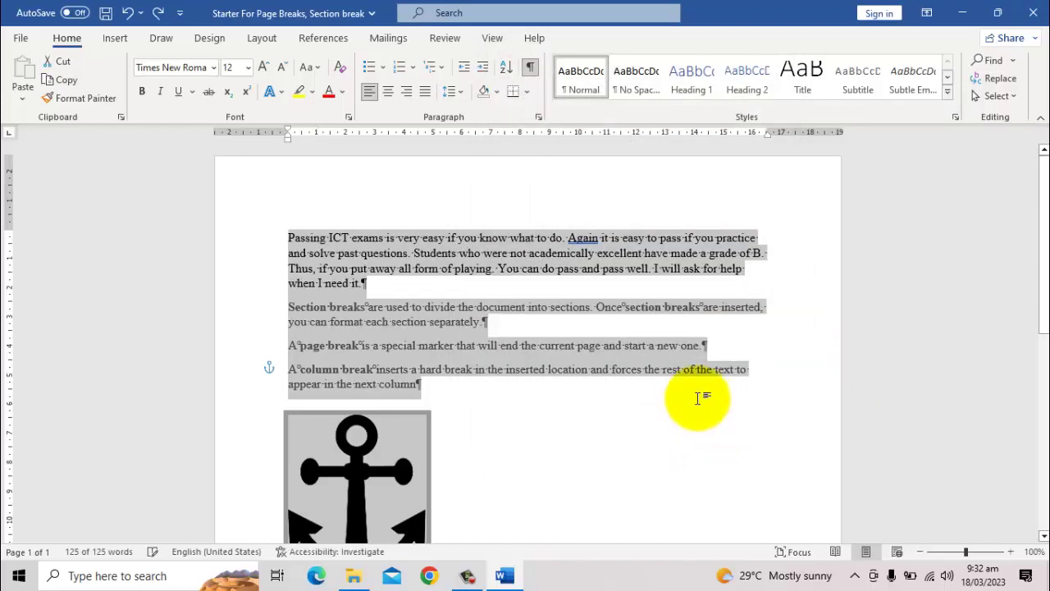
Set the Hanging indent amount to 1 cm for all paragraphs
left_click(538, 118)
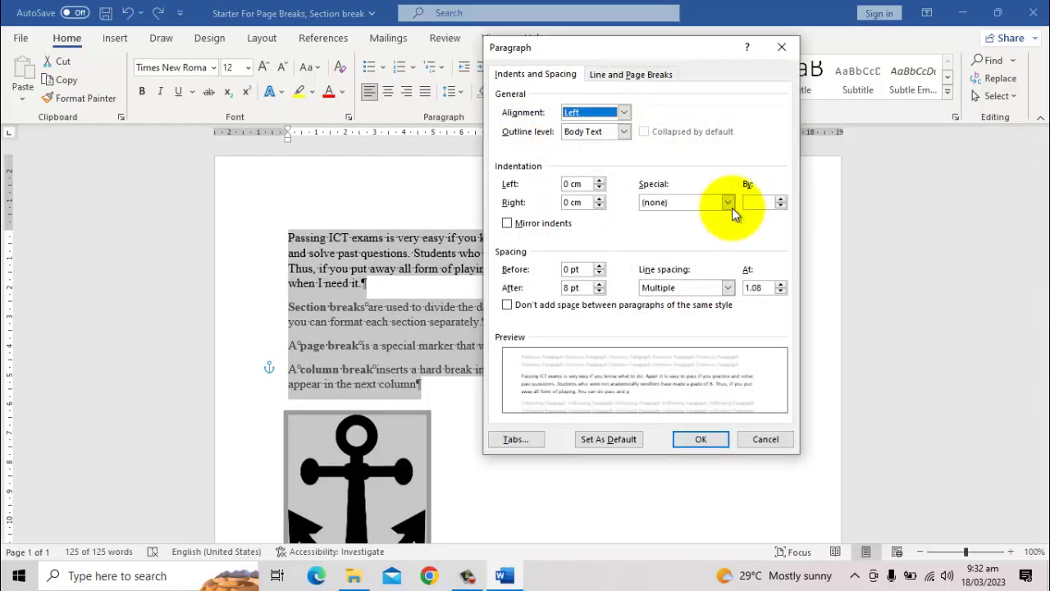
left_click(728, 203)
left_click(715, 223)
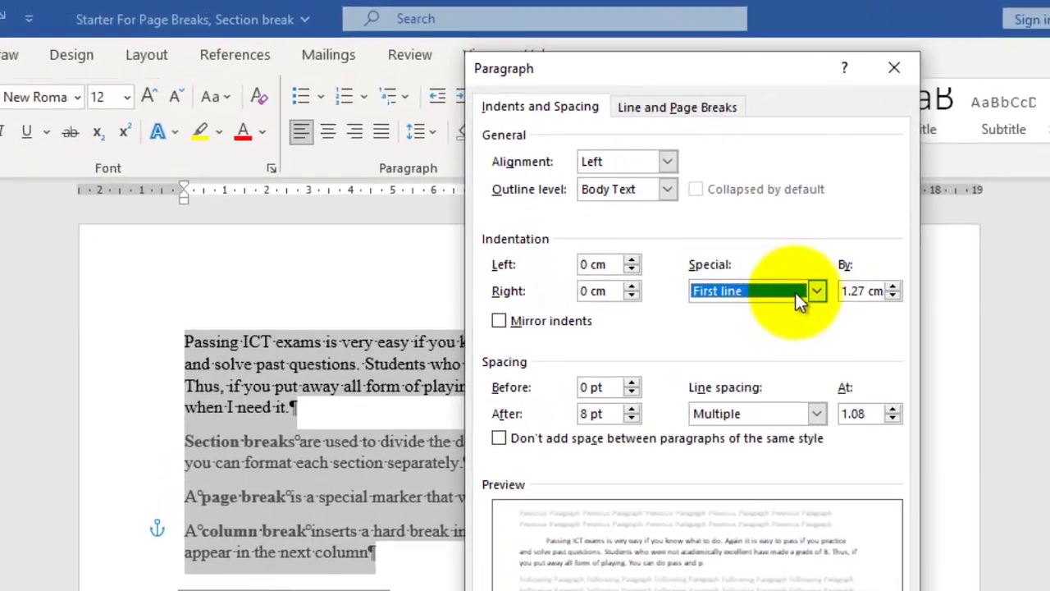
left_click(786, 264)
left_click(726, 307)
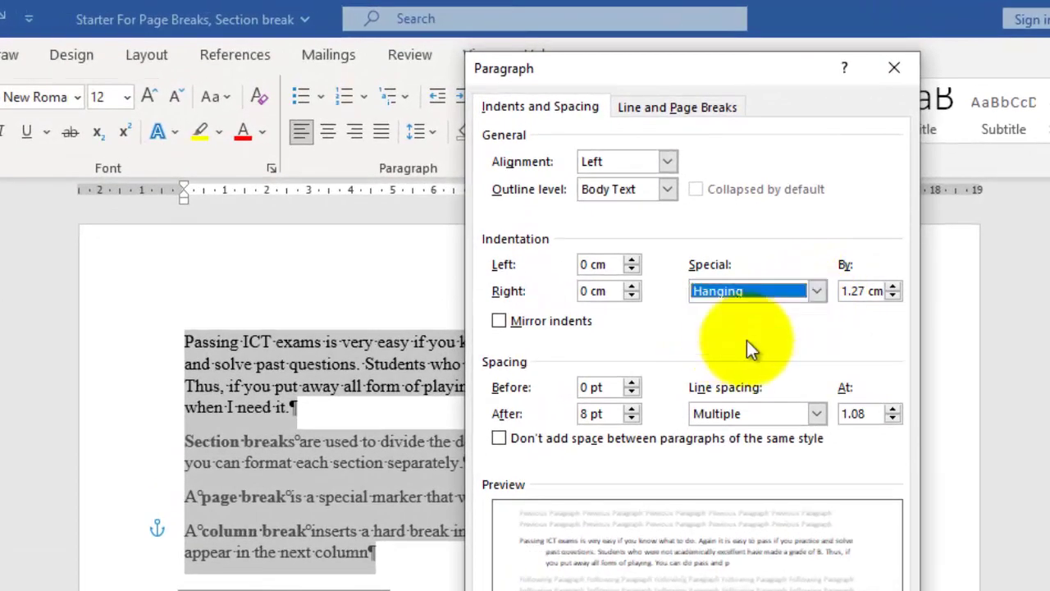
double_click(851, 291)
type("1")
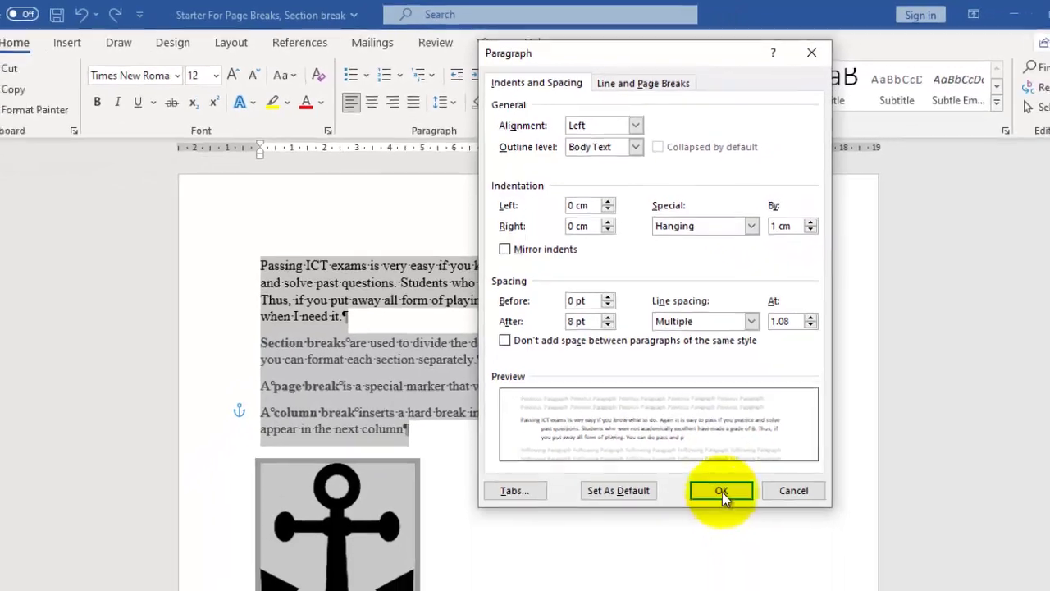
left_click(725, 490)
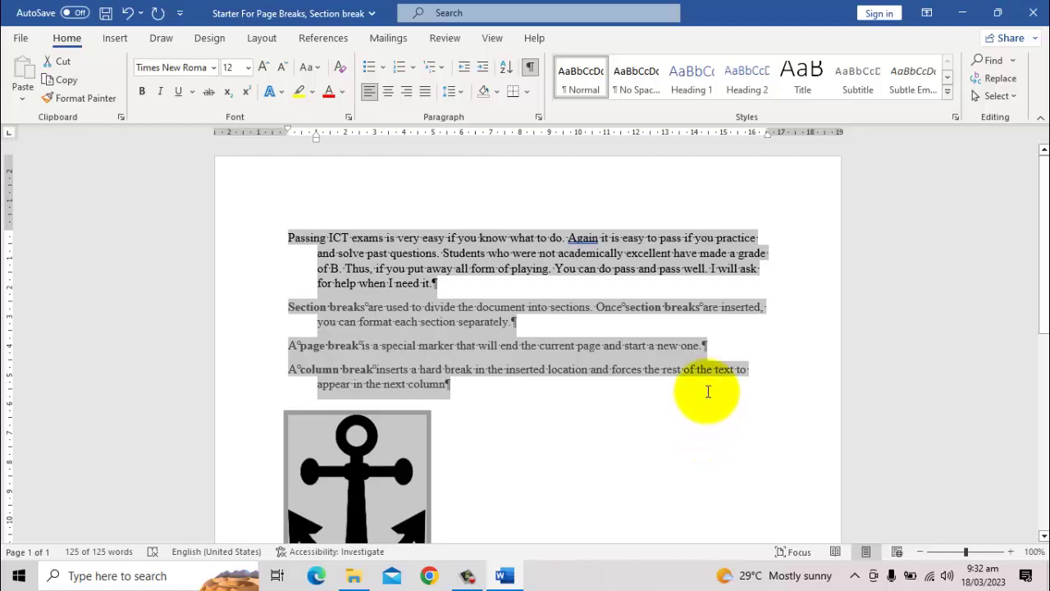
Apply a First line indent to the opening paragraph, then undo with Ctrl+Z
left_click(355, 255)
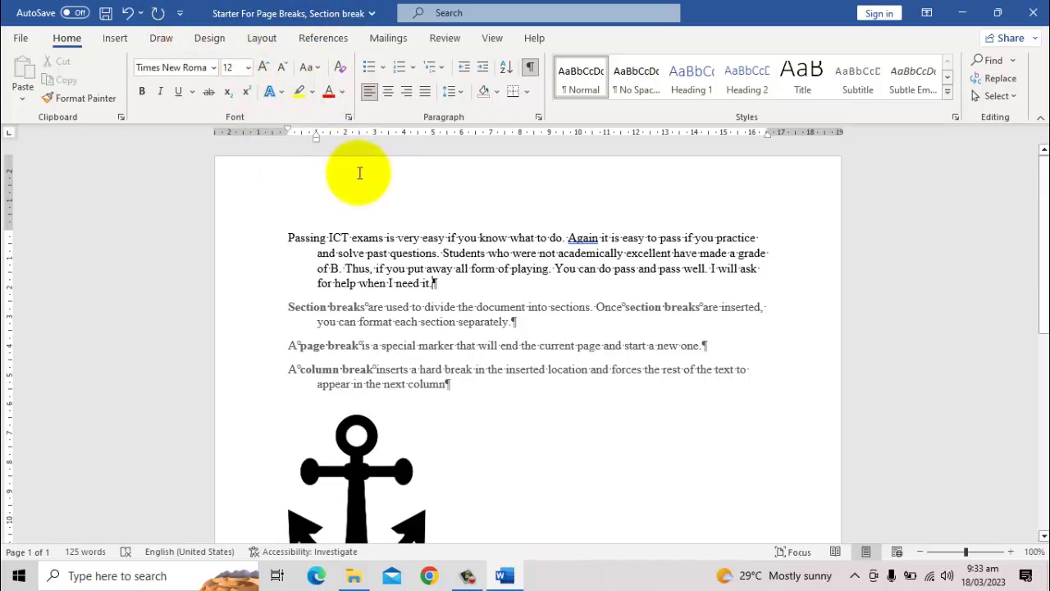
left_click(539, 117)
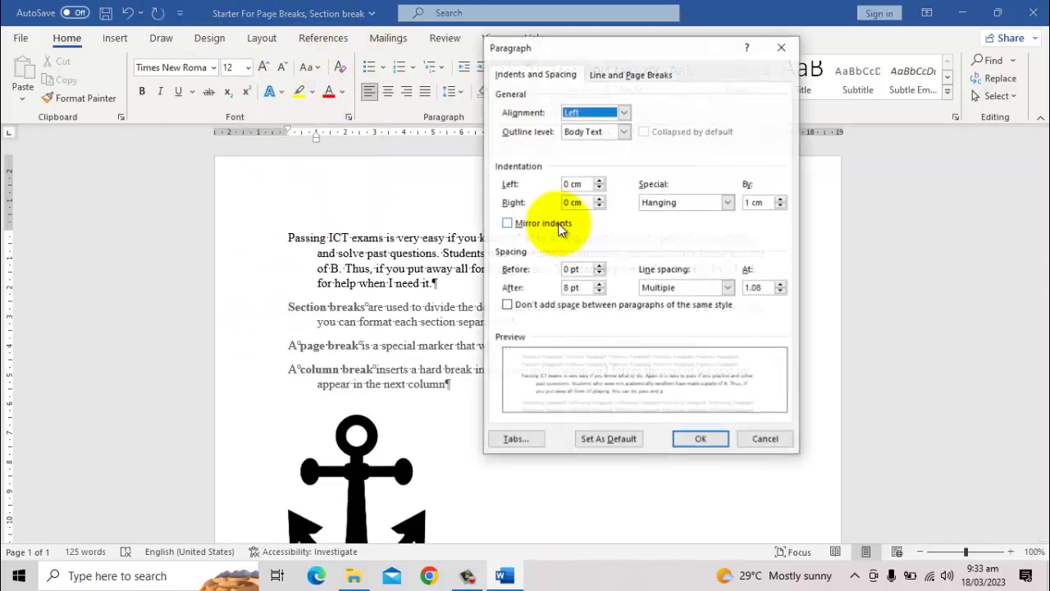
left_click(727, 203)
left_click(677, 223)
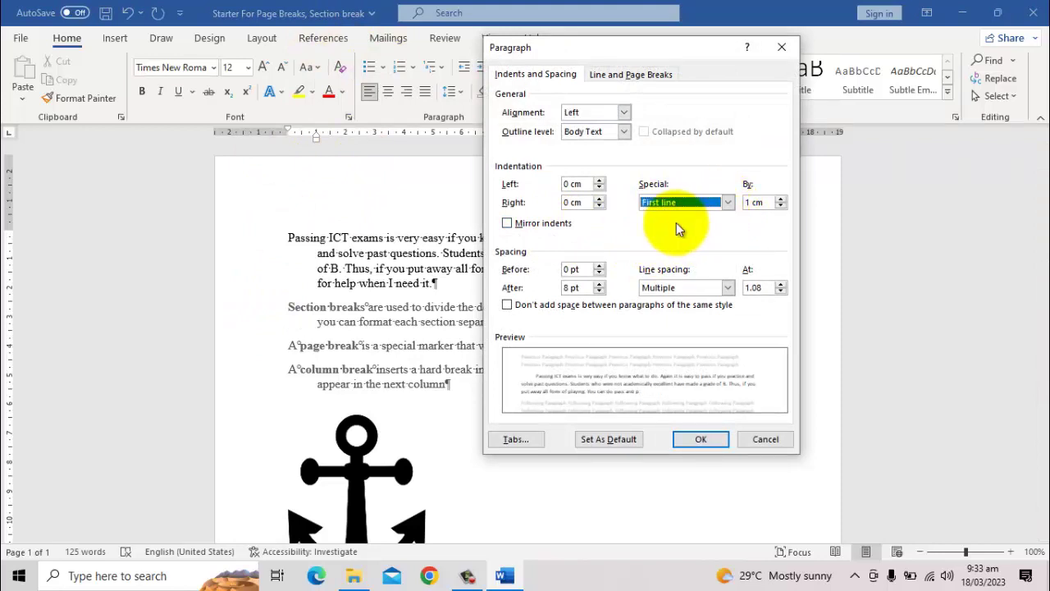
left_click(706, 441)
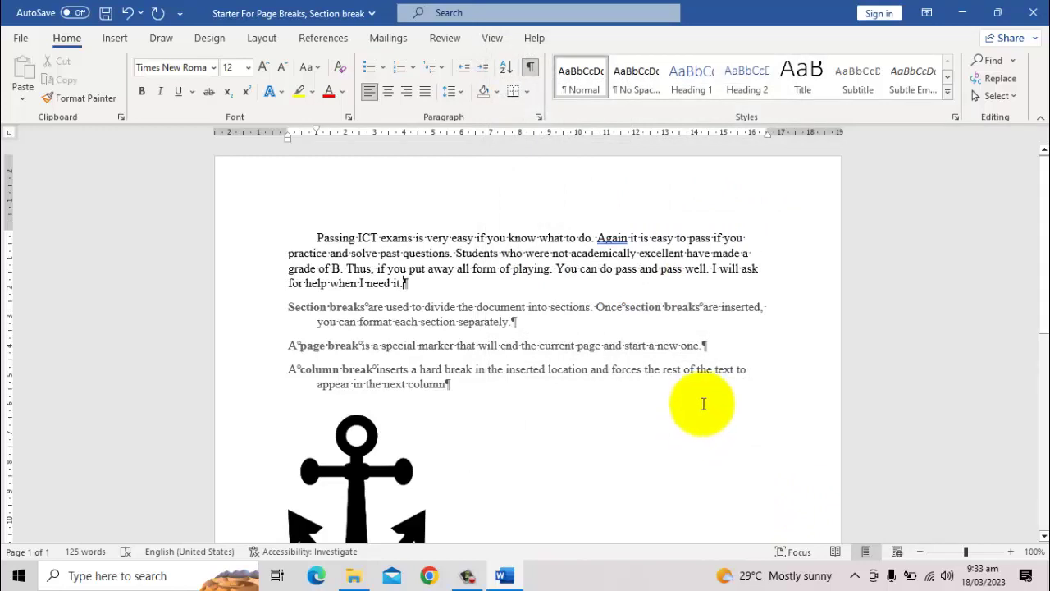
key("ctrl+z")
key("ctrl+z")
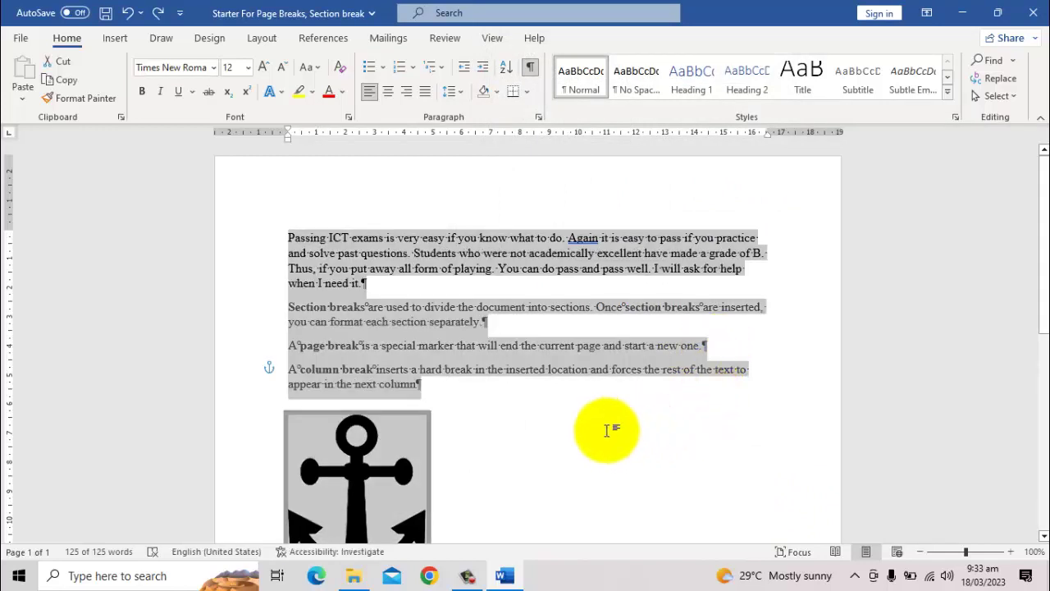
Reposition the anchor picture up beside the first paragraph
left_click(584, 415)
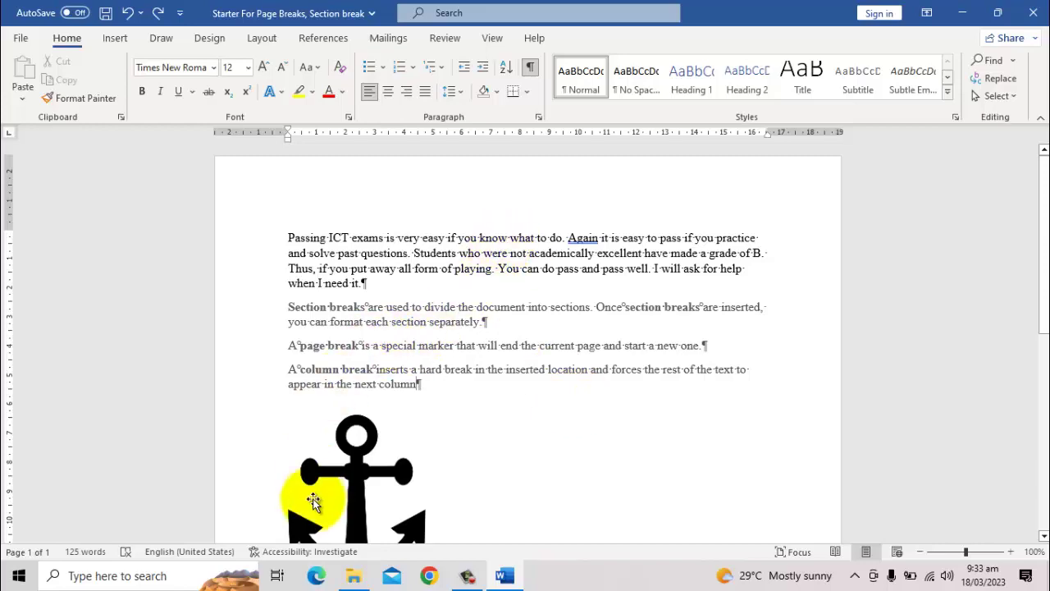
left_click_drag(312, 501, 355, 221)
left_click_drag(336, 129, 450, 380)
scroll(398, 375, "up", 3)
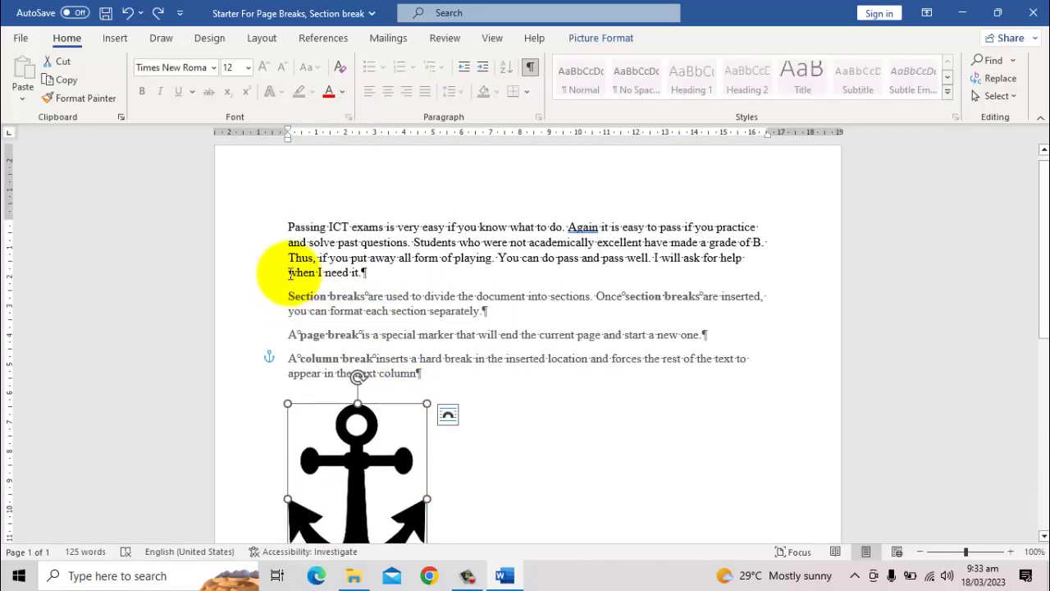
left_click_drag(283, 220, 441, 363)
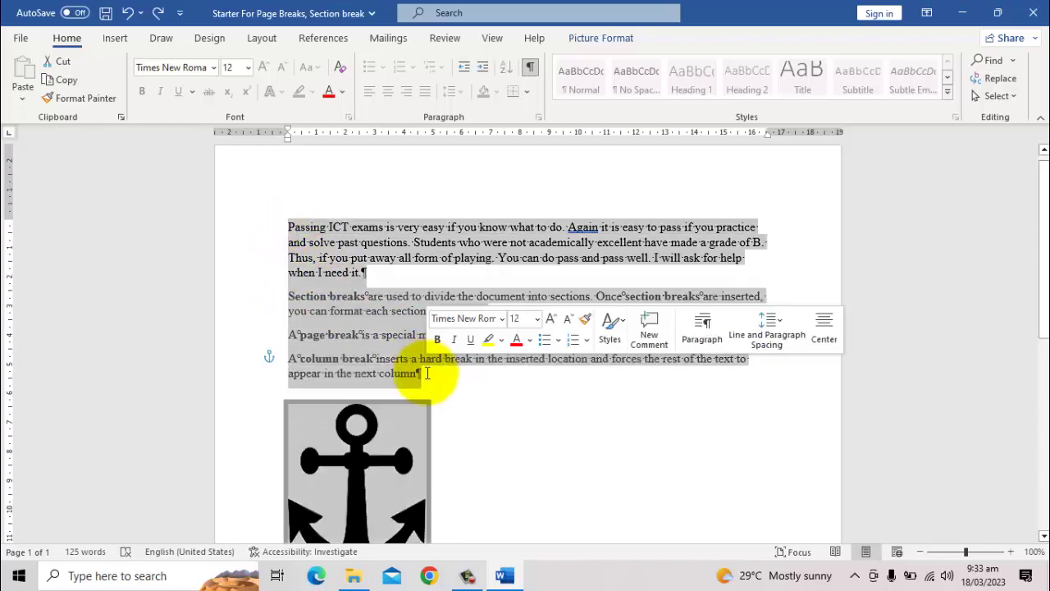
left_click(424, 375)
left_click_drag(320, 434, 324, 215)
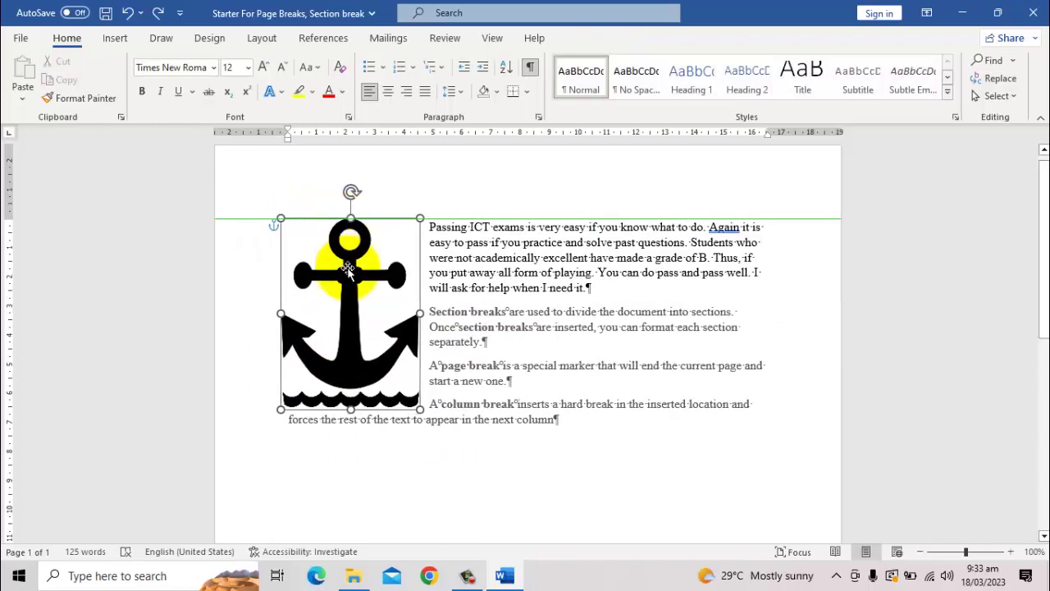
Insert blank lines before 'Passing' to push text below the picture, nudging it slightly
left_click(430, 230)
key("Return")
key("Return")
key("Return")
key("Return")
key("Return")
key("Return")
key("Return")
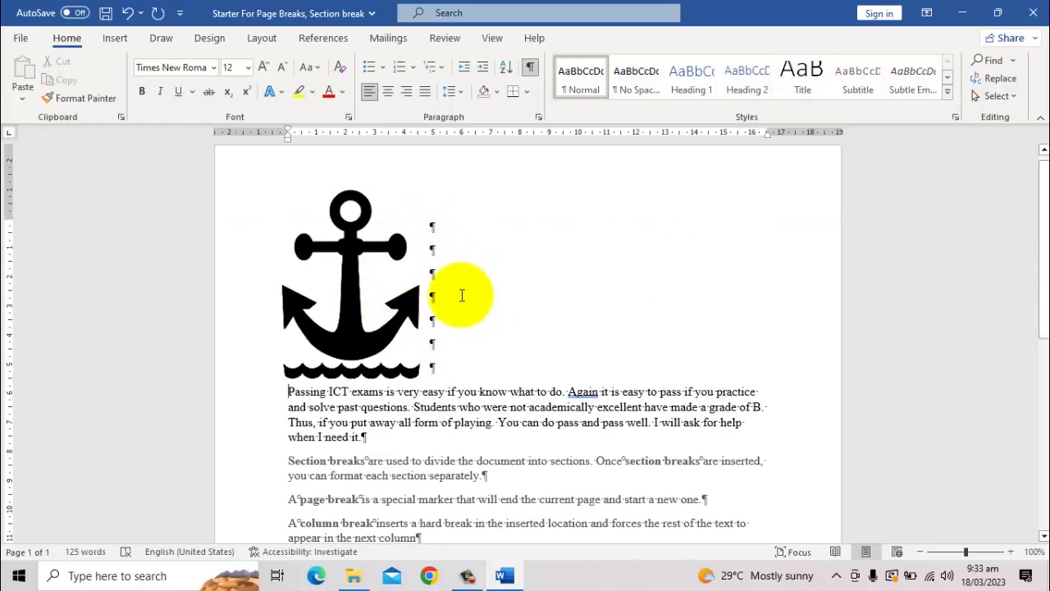
left_click_drag(356, 304, 366, 280)
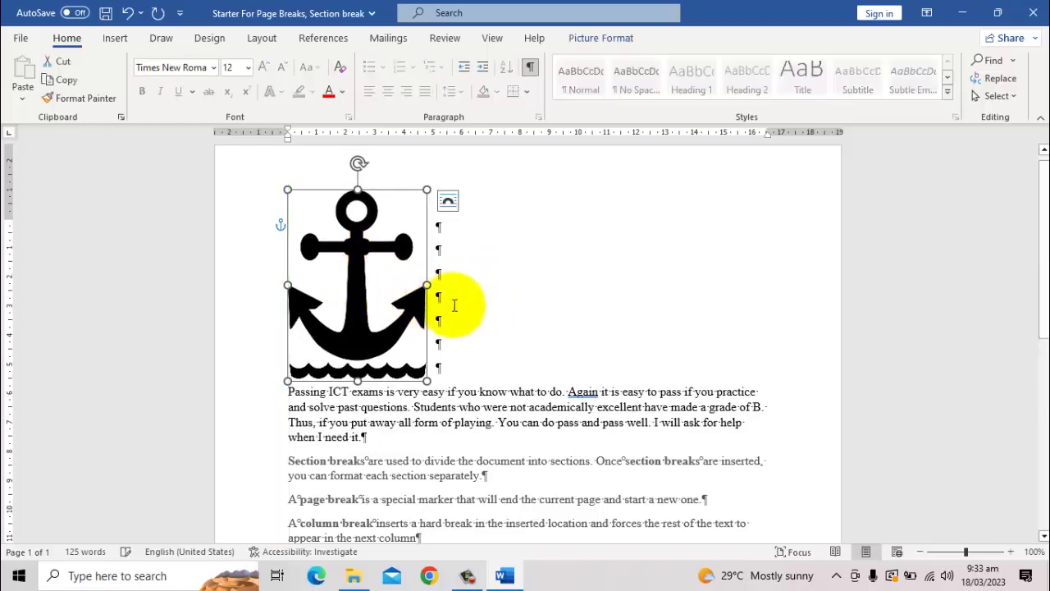
left_click(520, 342)
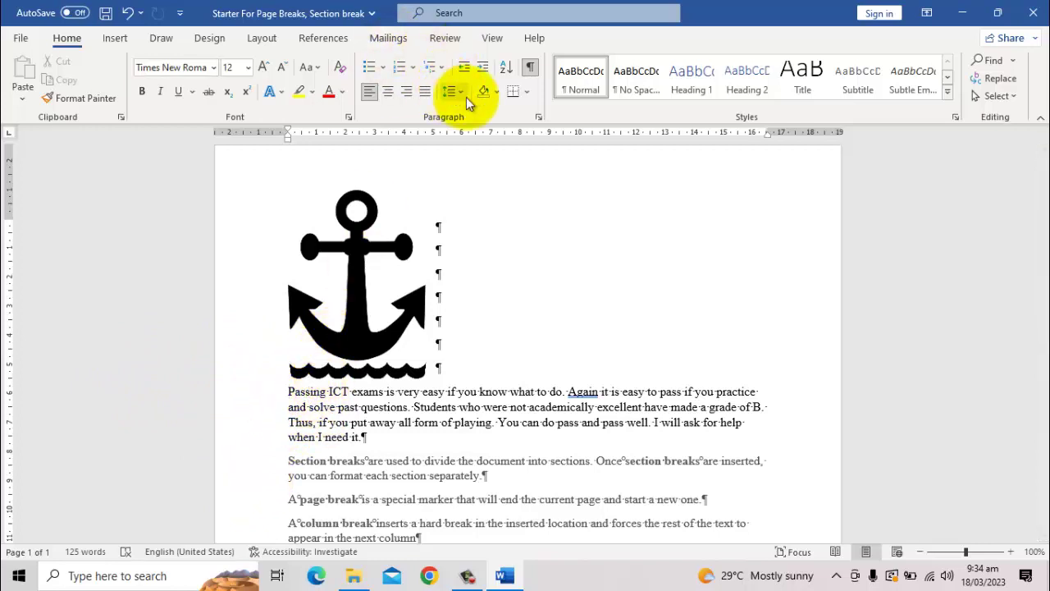
In the Paragraph dialog, set Spacing Before to 6 pt and After to 0 pt
left_click(538, 117)
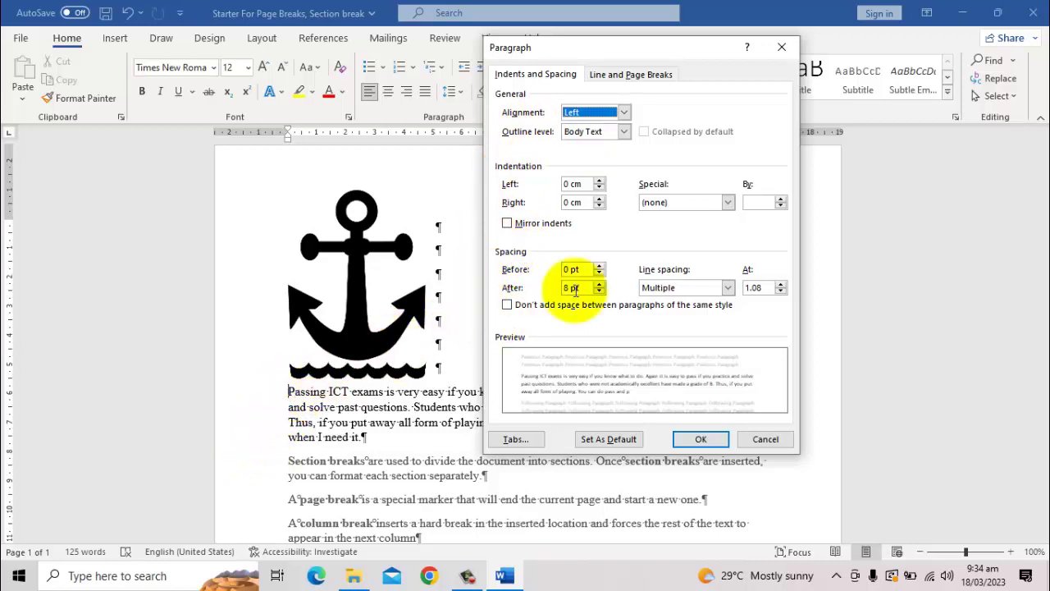
left_click_drag(571, 270, 556, 267)
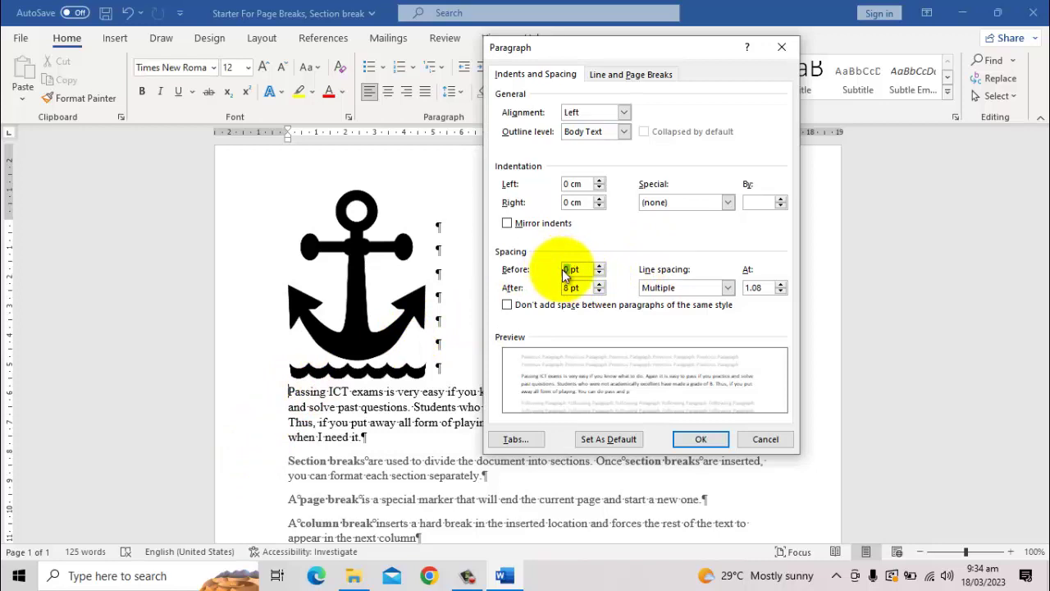
type("9")
key("BackSpace")
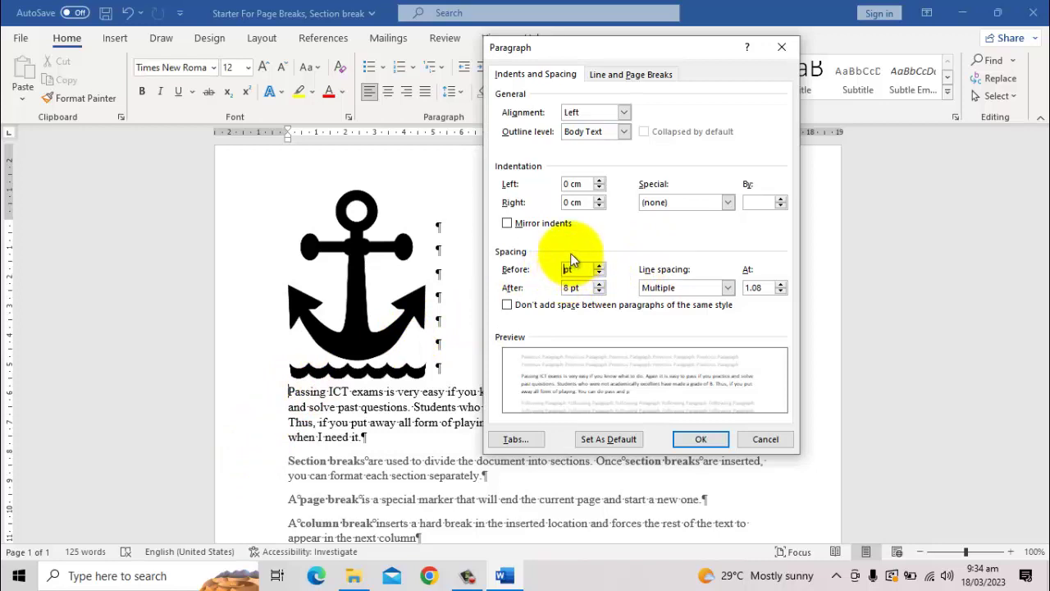
type("6")
left_click(566, 287)
left_click_drag(580, 287, 563, 287)
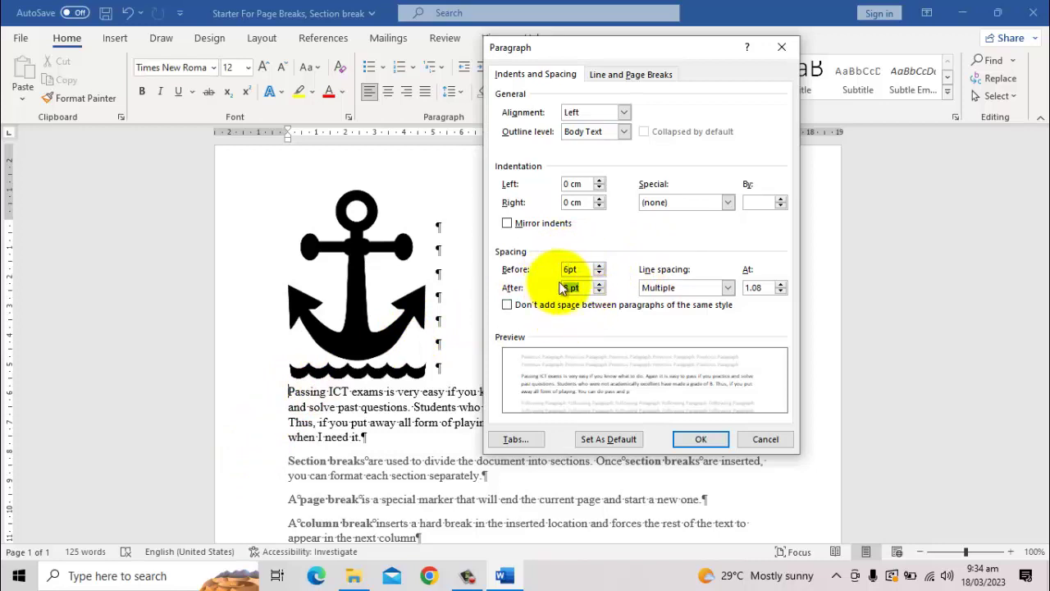
type("0")
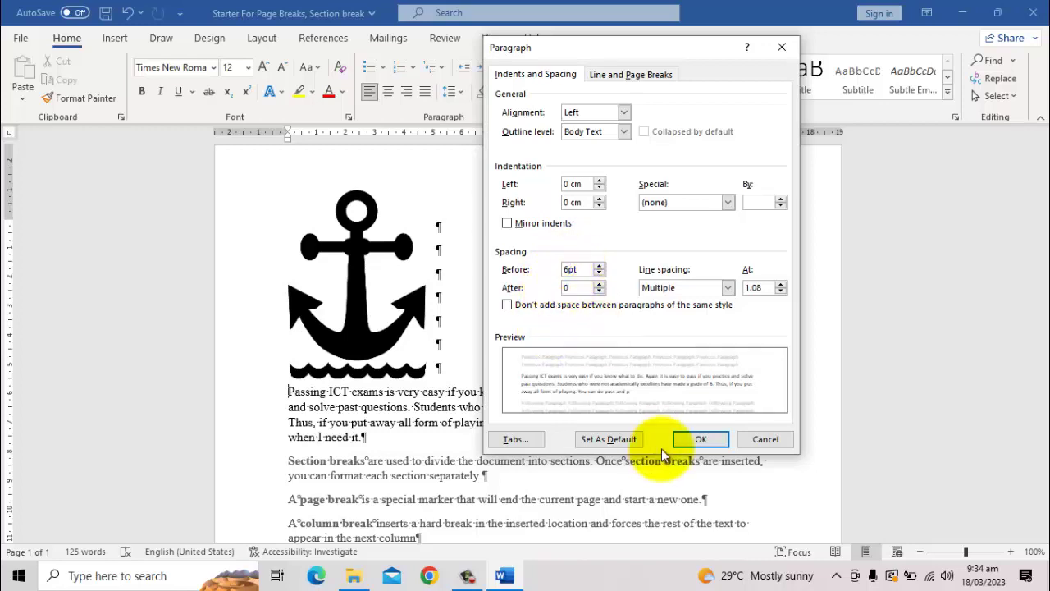
left_click(701, 439)
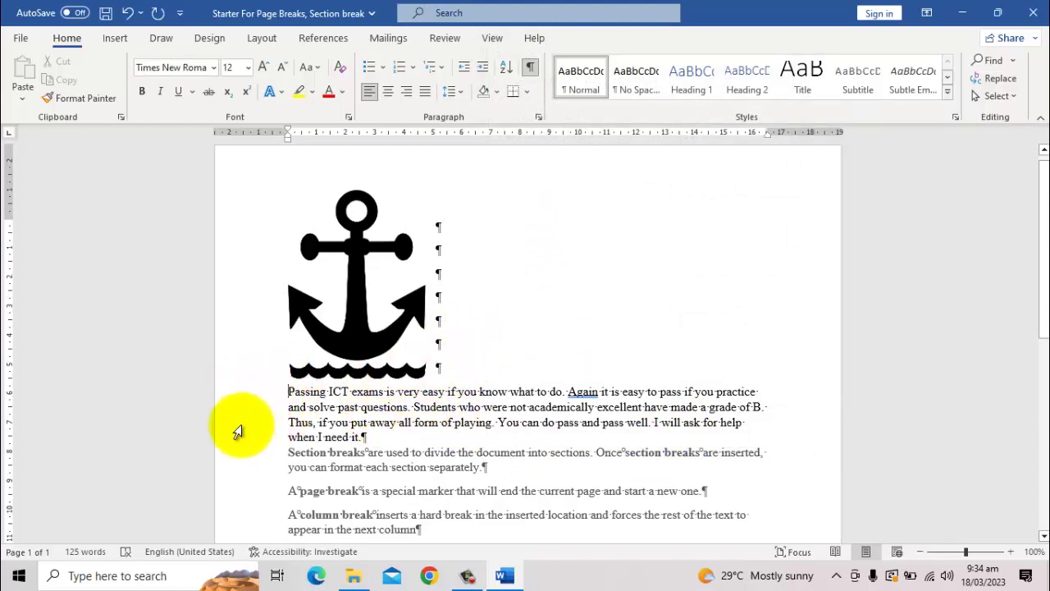
Change the first paragraph's Spacing Before to 12 pt
left_click(538, 118)
double_click(566, 269)
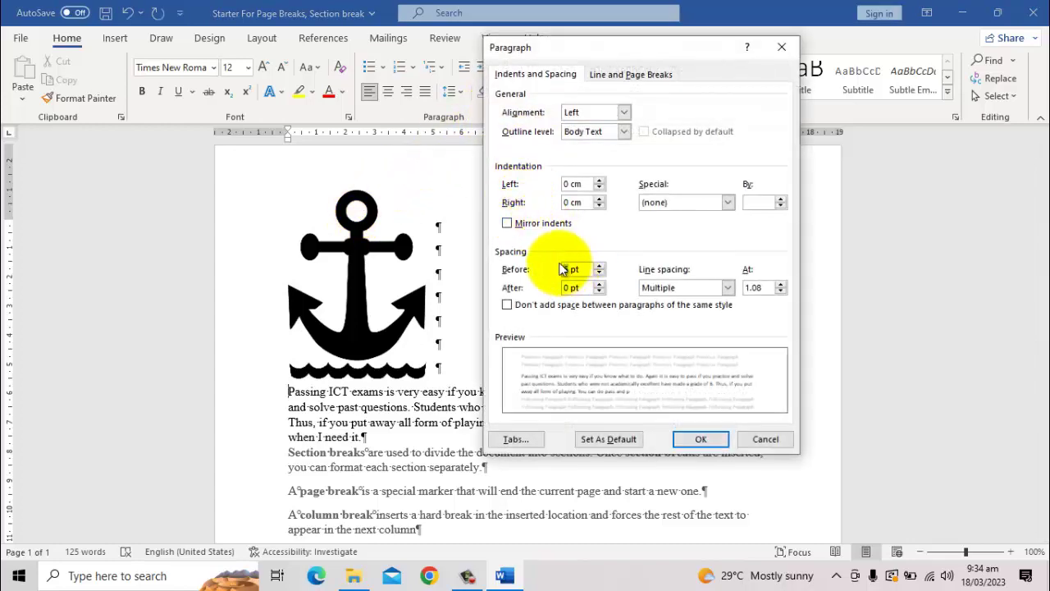
type("12")
left_click(700, 439)
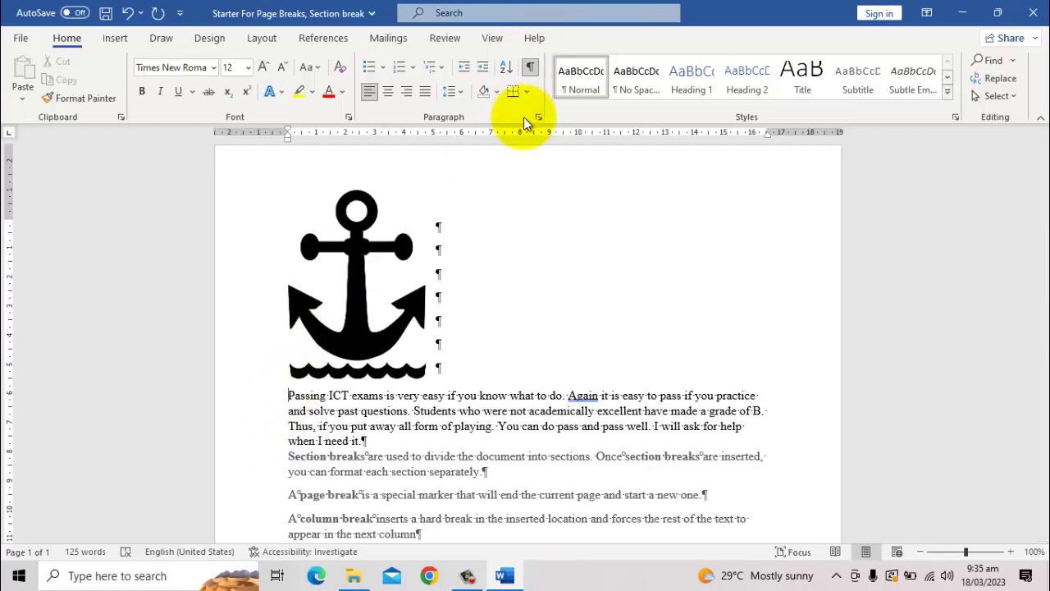
Turn off Show/Hide ¶ so paragraph and formatting marks disappear beneath the anchor picture
scroll(549, 418, "down", 5)
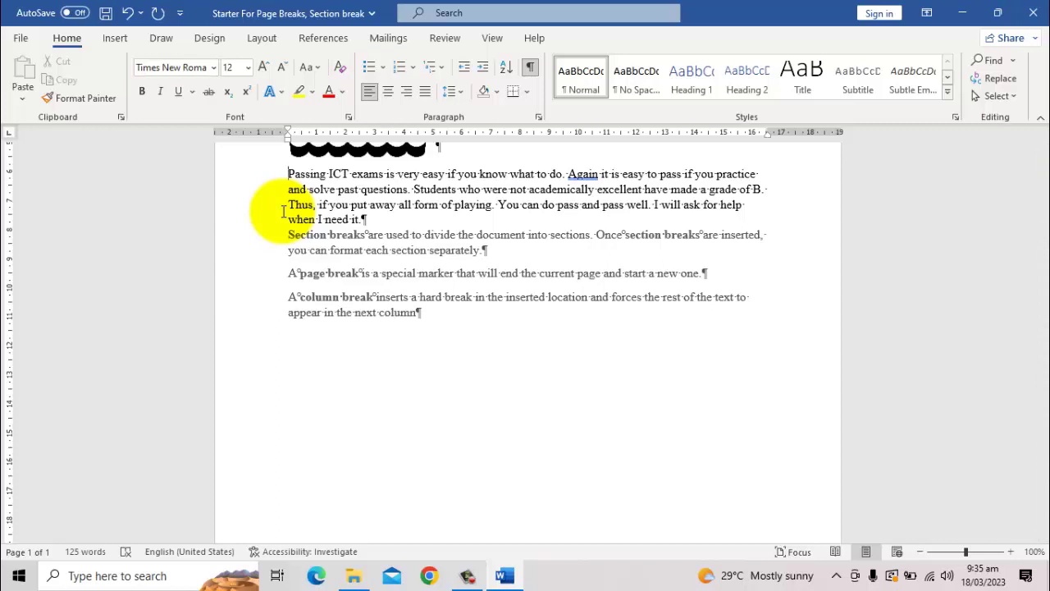
scroll(353, 345, "up", 5)
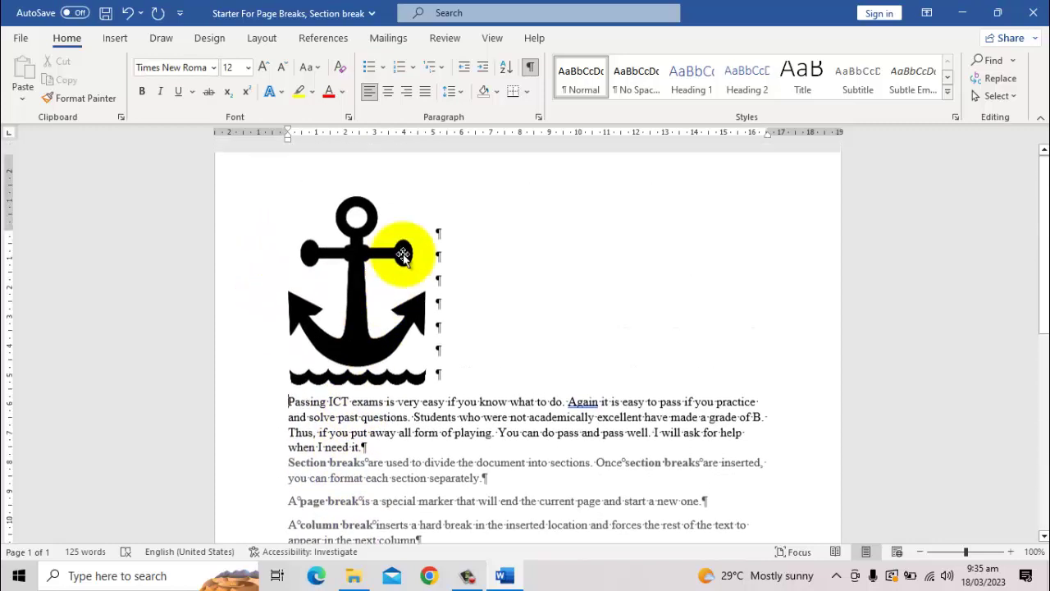
left_click(530, 67)
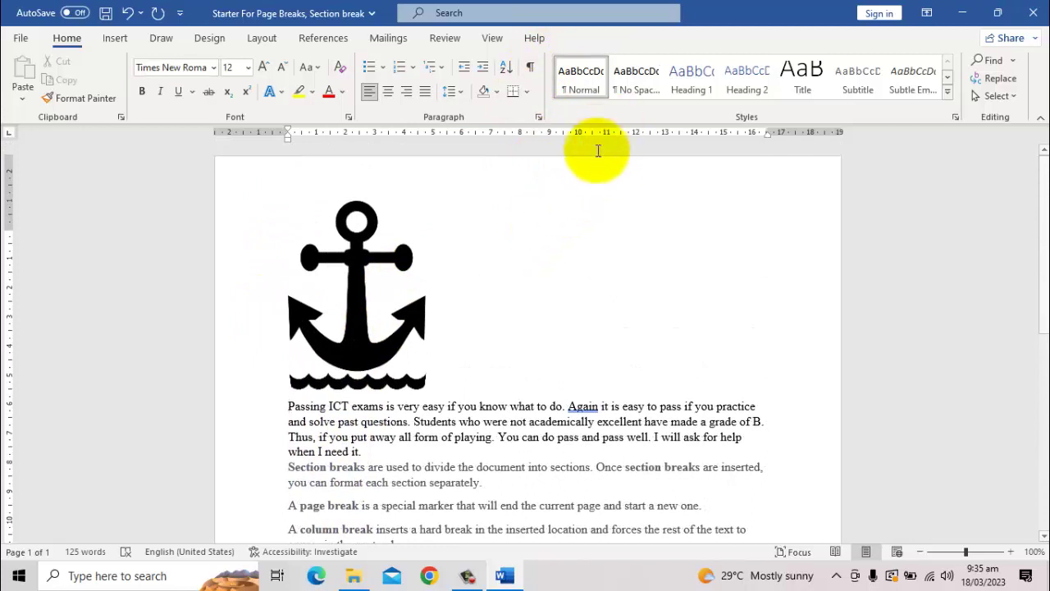
scroll(587, 162, "down", 1)
scroll(587, 162, "down", 3)
scroll(488, 378, "up", 3)
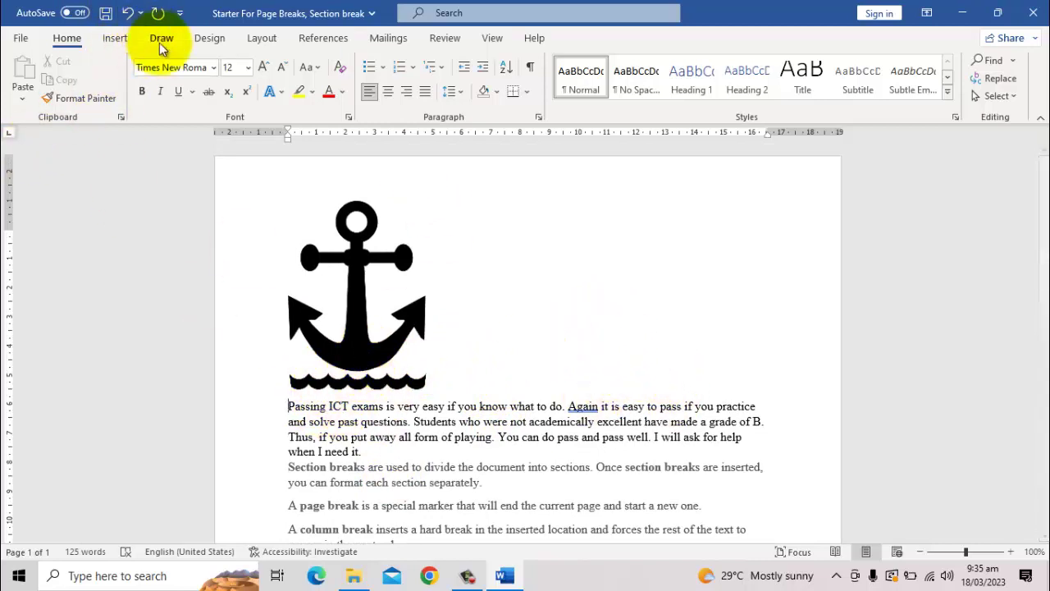
Switch the ribbon to the Layout tab
left_click(265, 39)
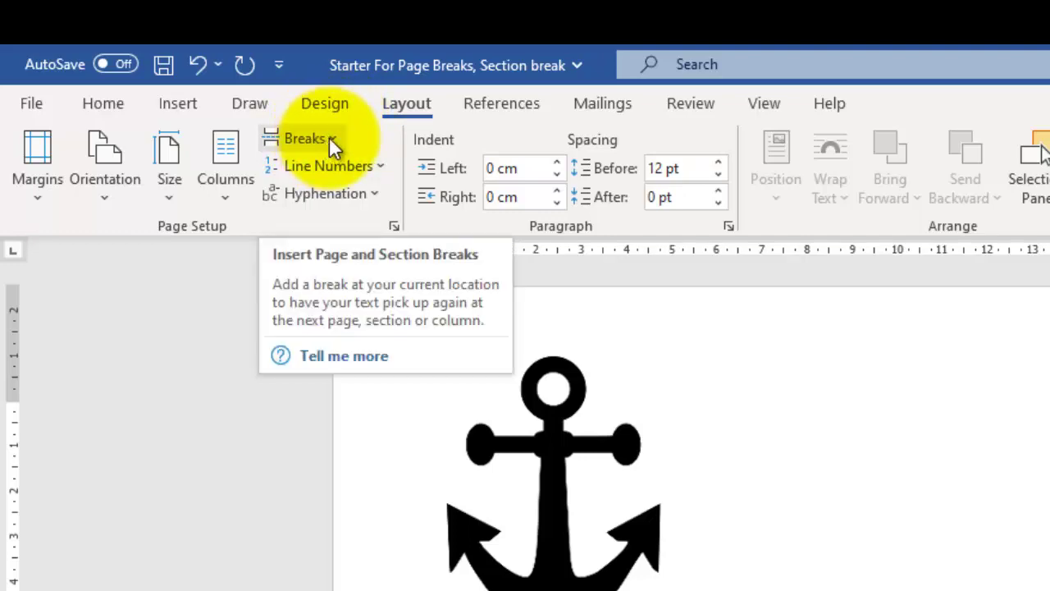
Put the insertion point before 'Passing' and display the Breaks list
left_click(328, 138)
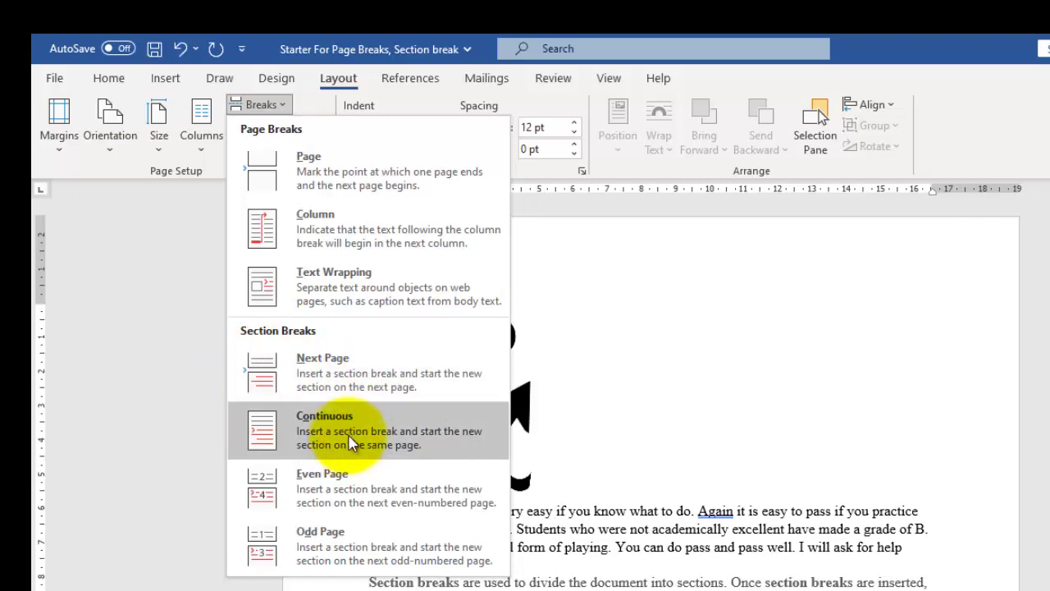
left_click(626, 450)
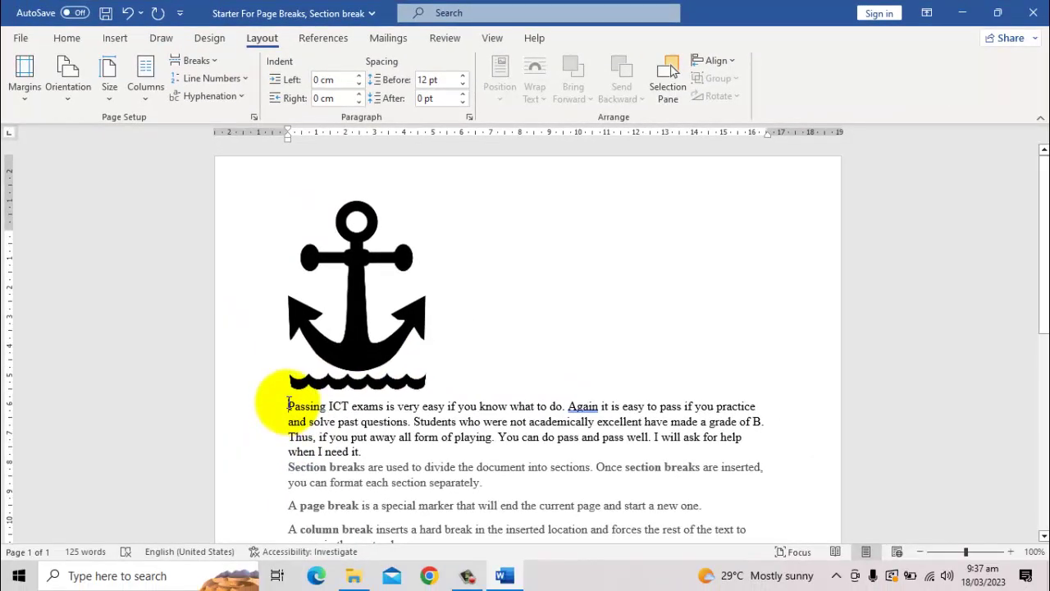
left_click(288, 405)
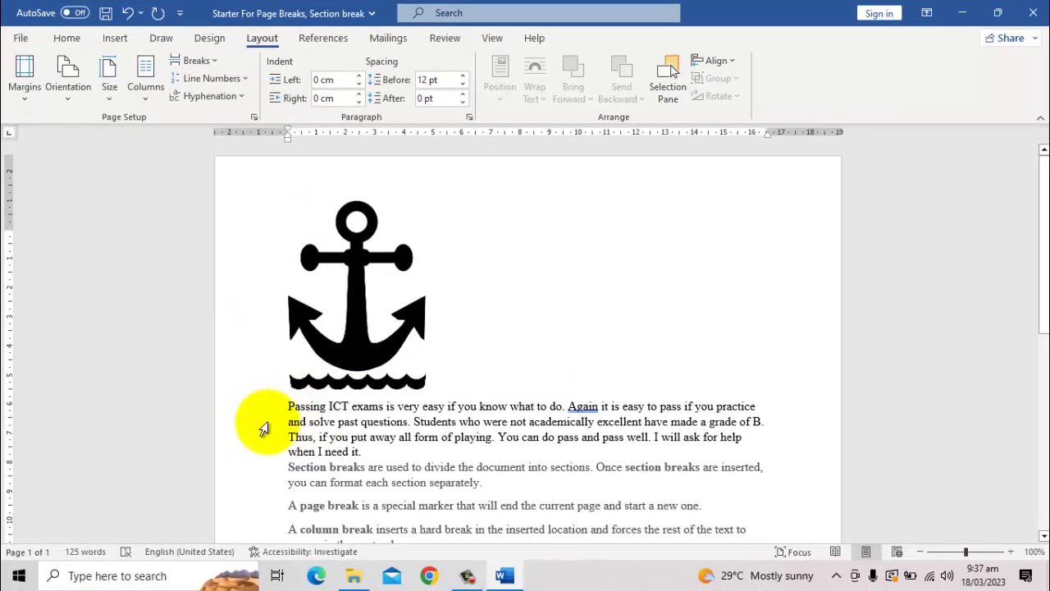
left_click(201, 59)
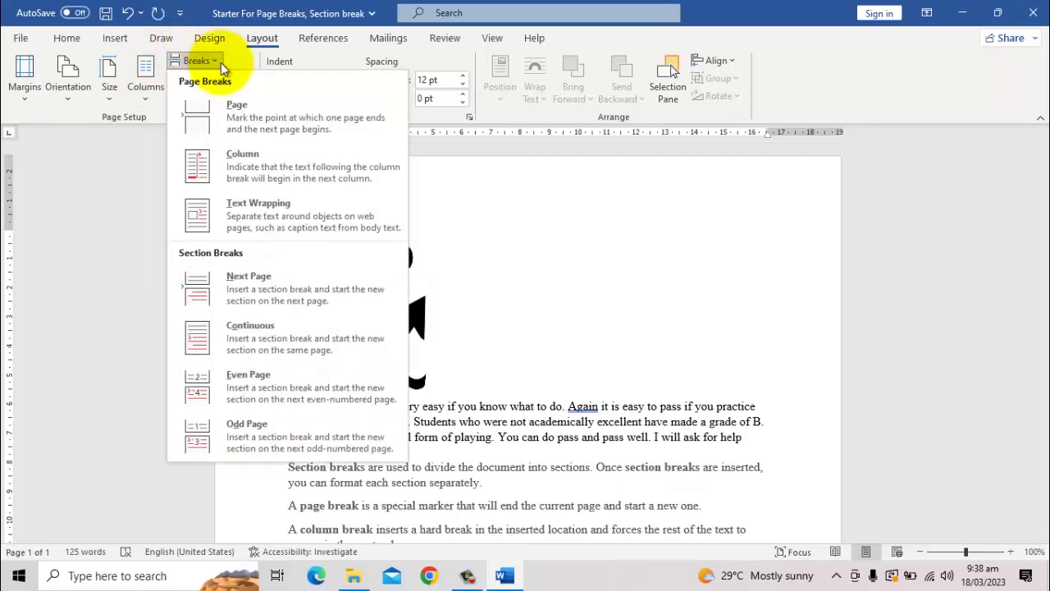
Insert a page break before the Passing ICT exams paragraph, check it, then delete it
left_click(244, 117)
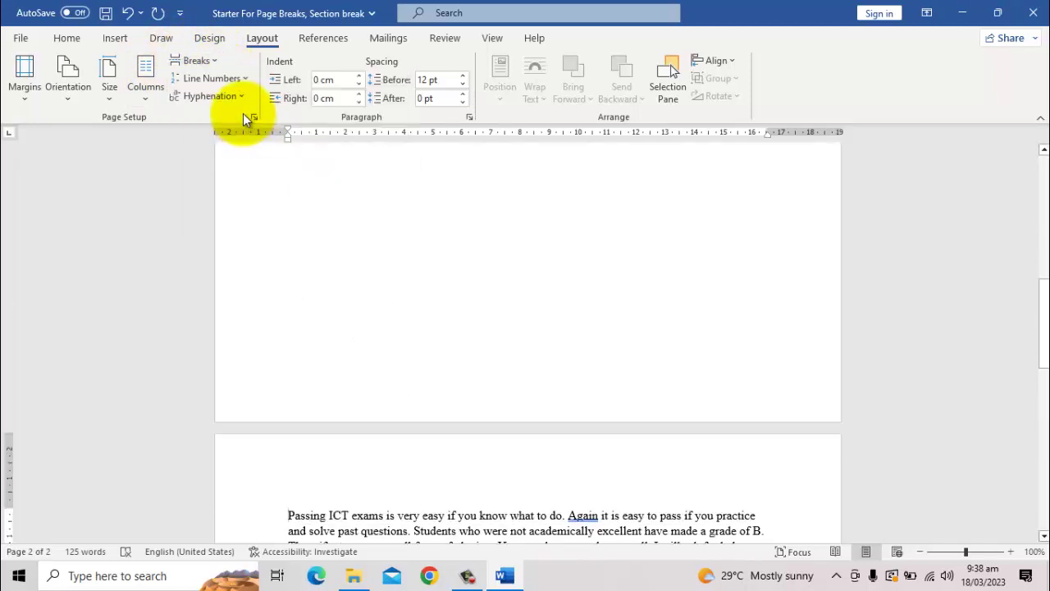
scroll(502, 309, "up", 3)
scroll(502, 310, "up", 5)
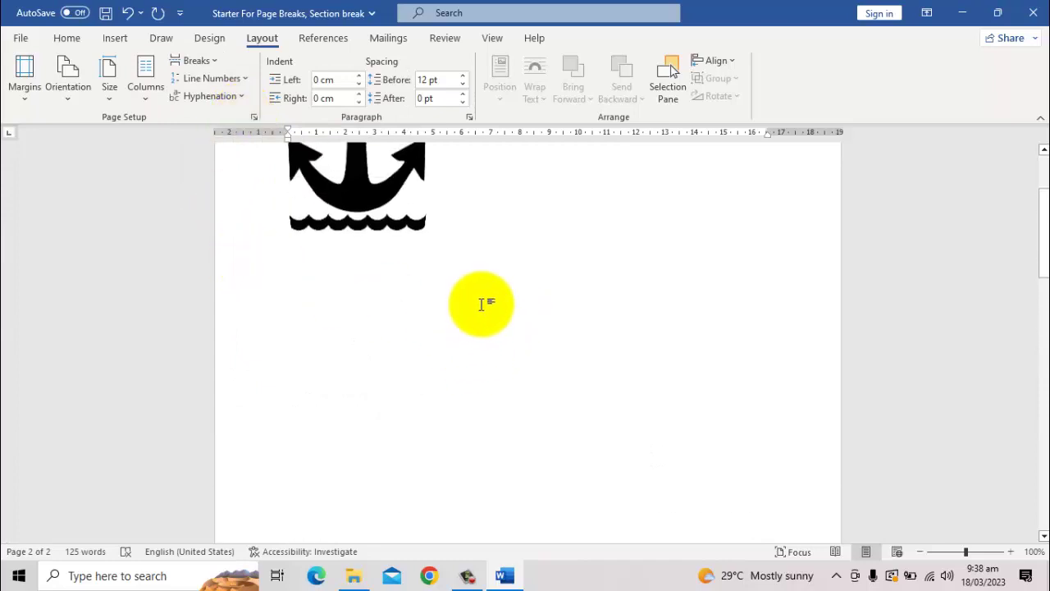
scroll(455, 312, "down", 3)
scroll(430, 329, "down", 3)
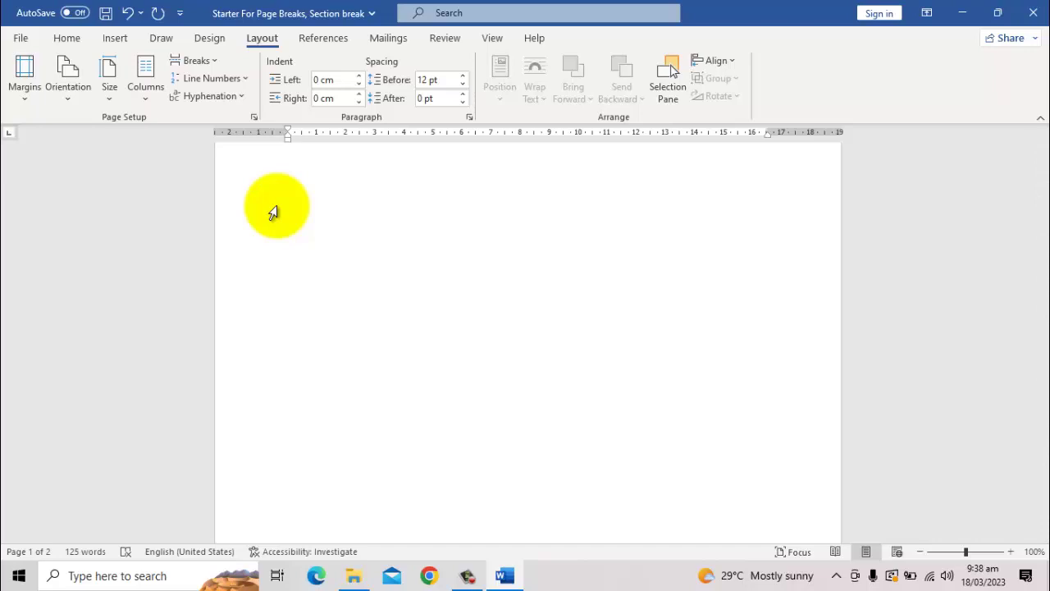
key("BackSpace")
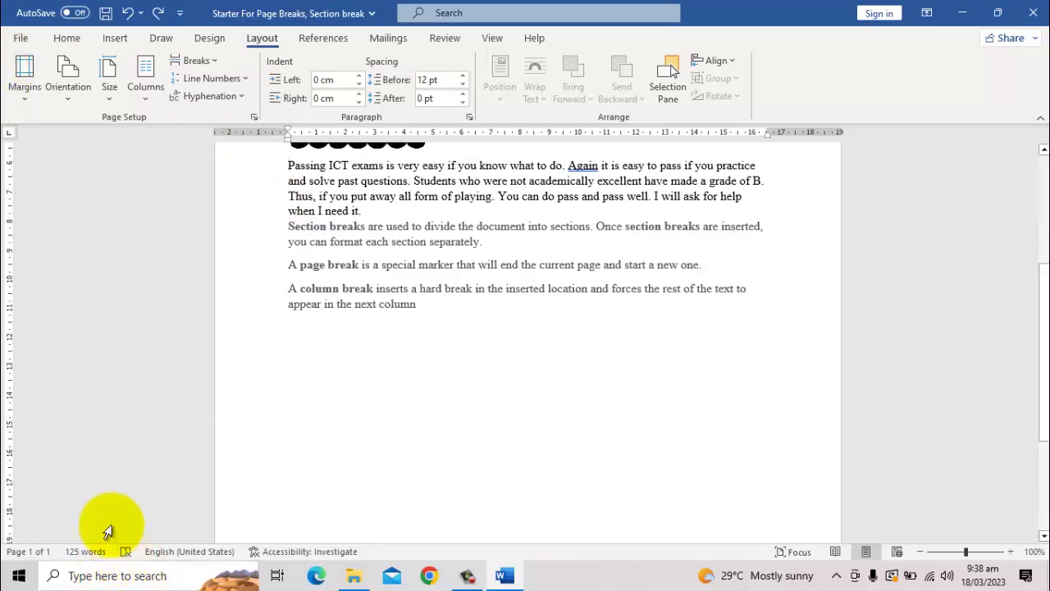
Insert a Continuous section break before 'Section breaks' and select the three paragraphs to 'next column'
left_click(287, 226)
left_click(215, 61)
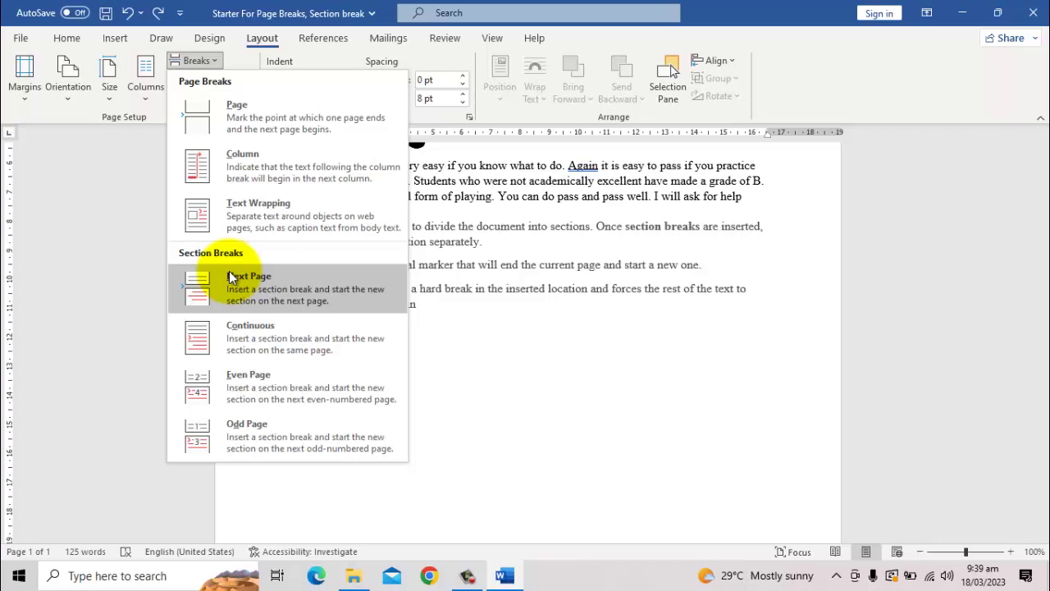
left_click(262, 325)
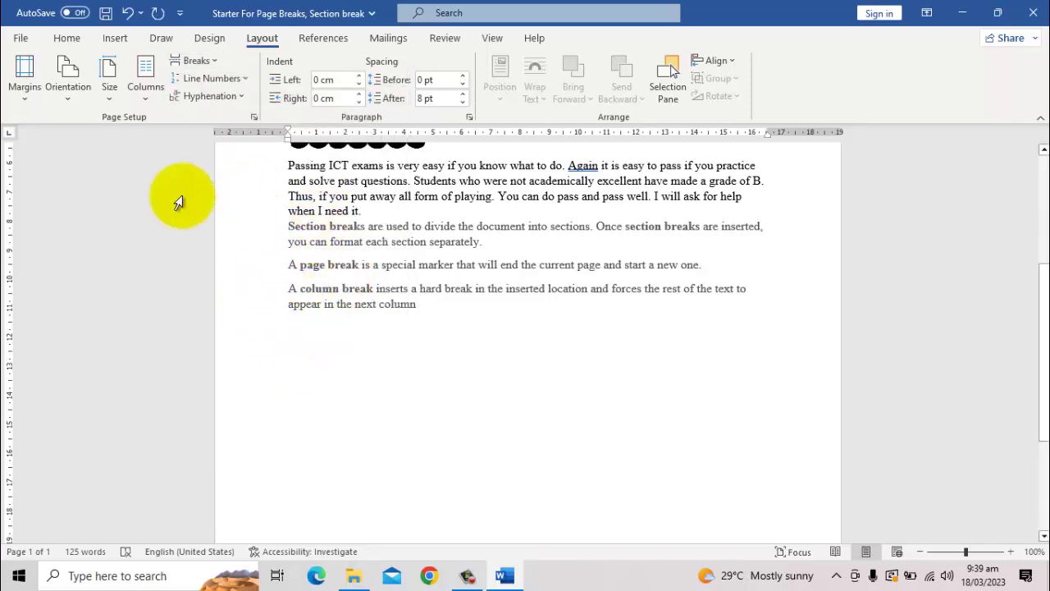
left_click(288, 226)
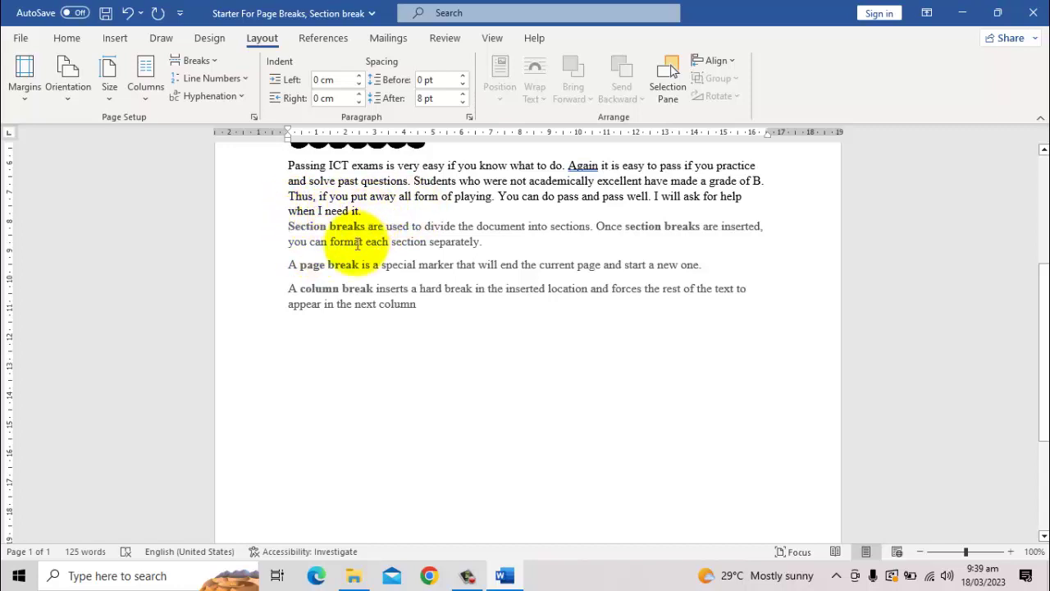
left_click_drag(289, 226, 423, 306)
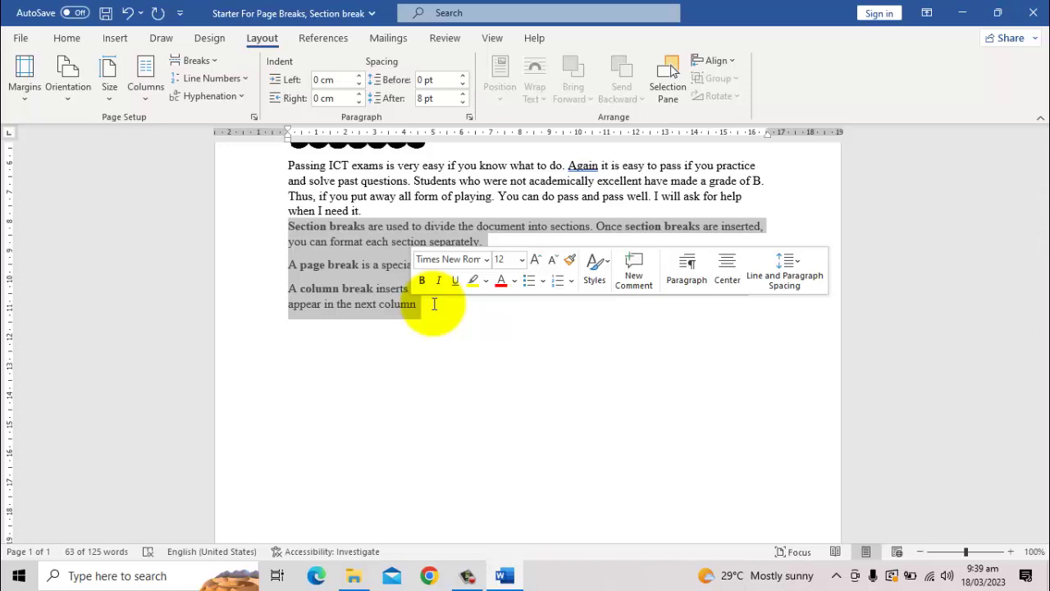
left_click(146, 92)
left_click(176, 201)
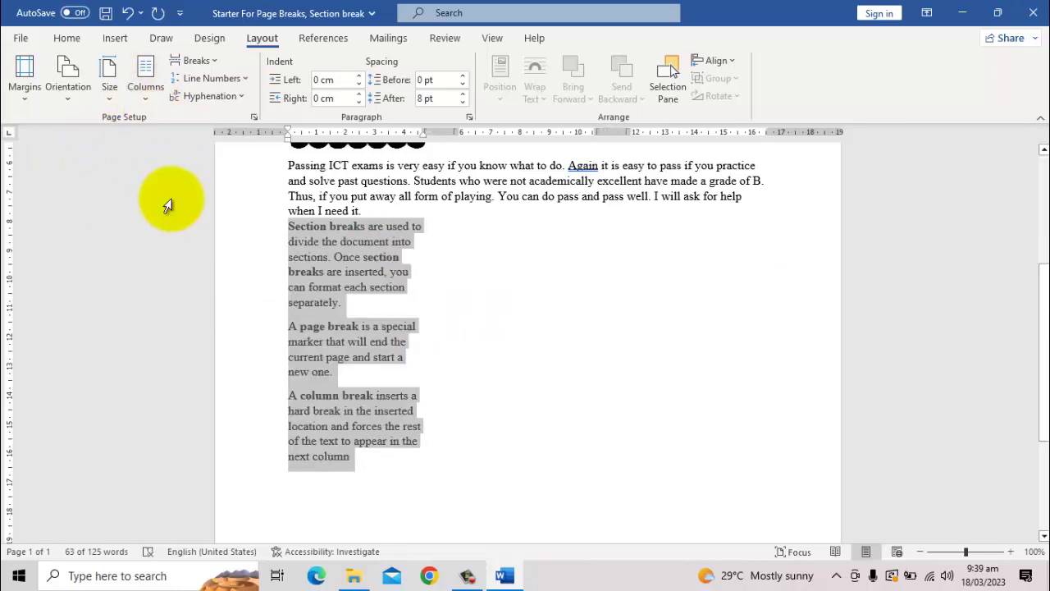
left_click(538, 311)
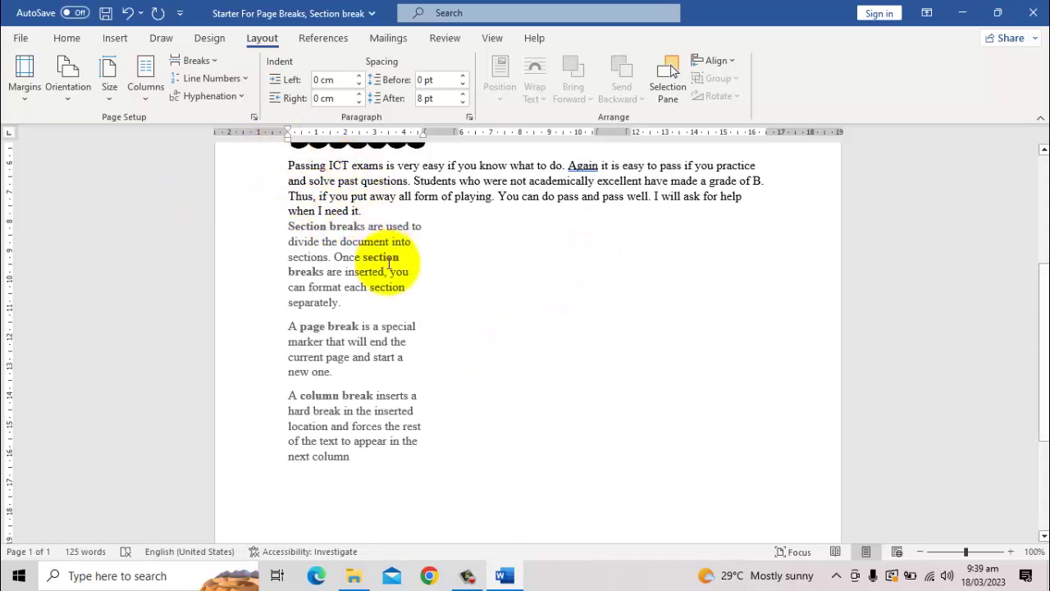
scroll(361, 230, "up", 3)
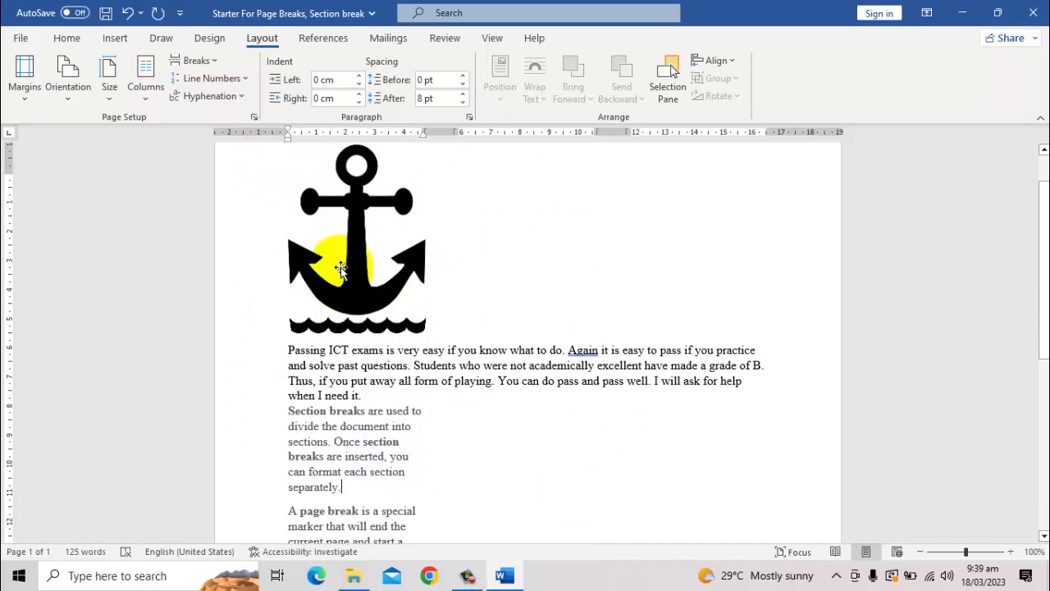
scroll(338, 275, "down", 1)
scroll(337, 279, "down", 2)
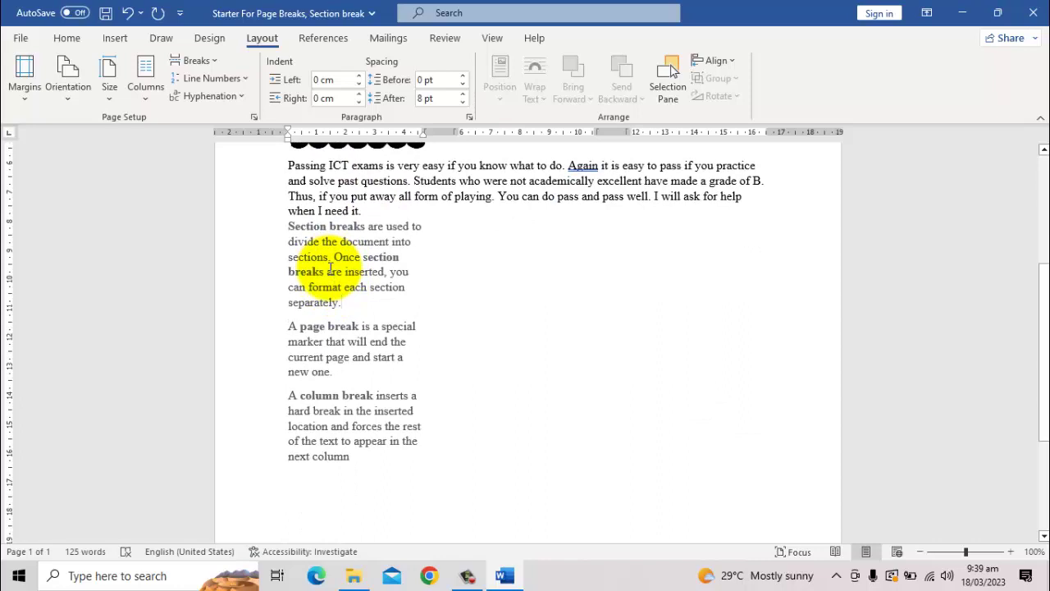
Insert column breaks before 'A page break' and before 'A column break'
left_click(286, 328)
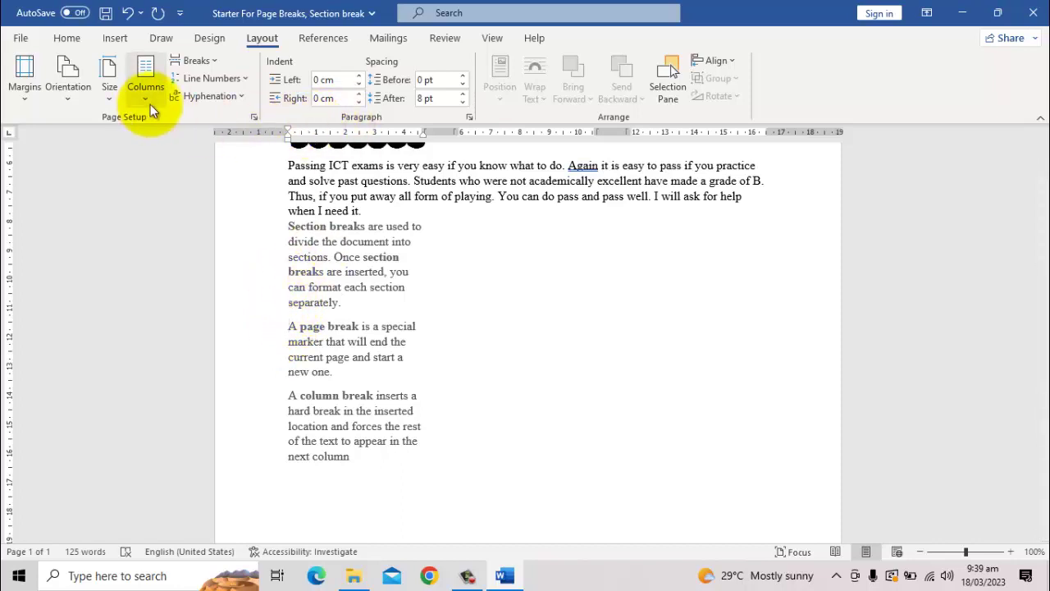
left_click(216, 63)
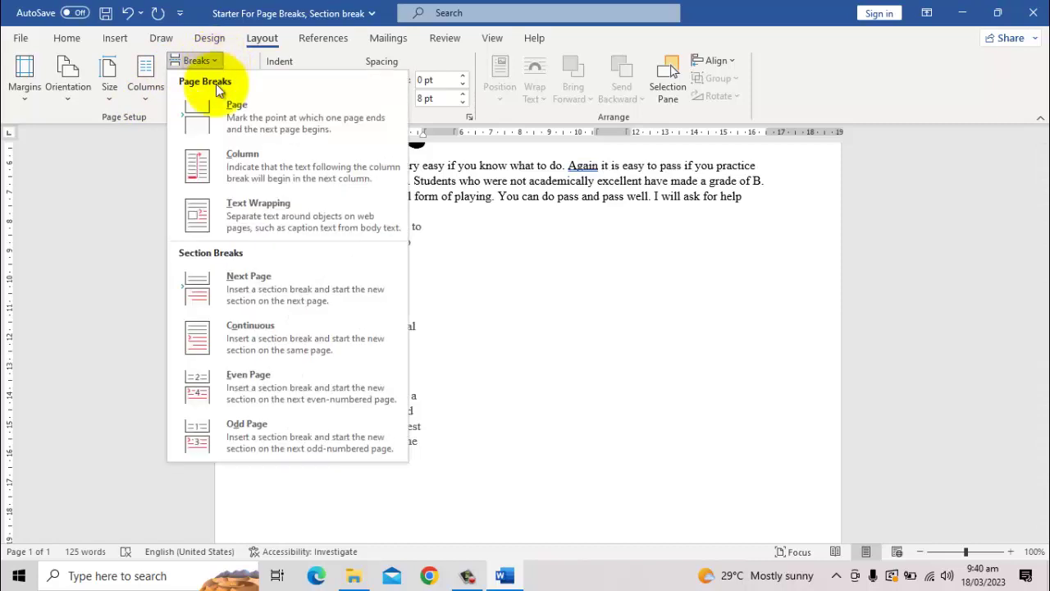
left_click(492, 367)
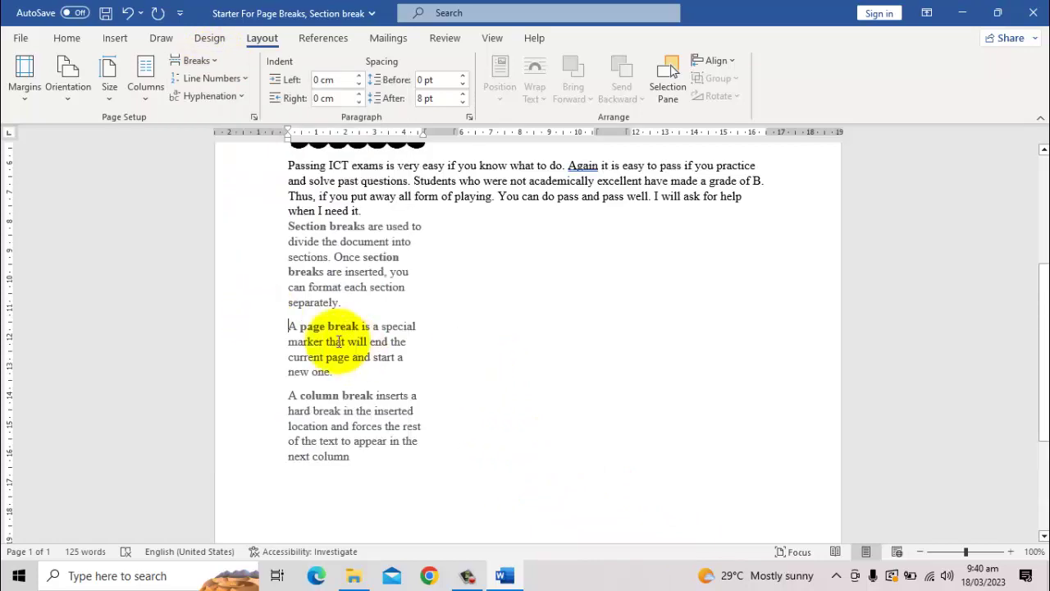
left_click(201, 61)
left_click(262, 165)
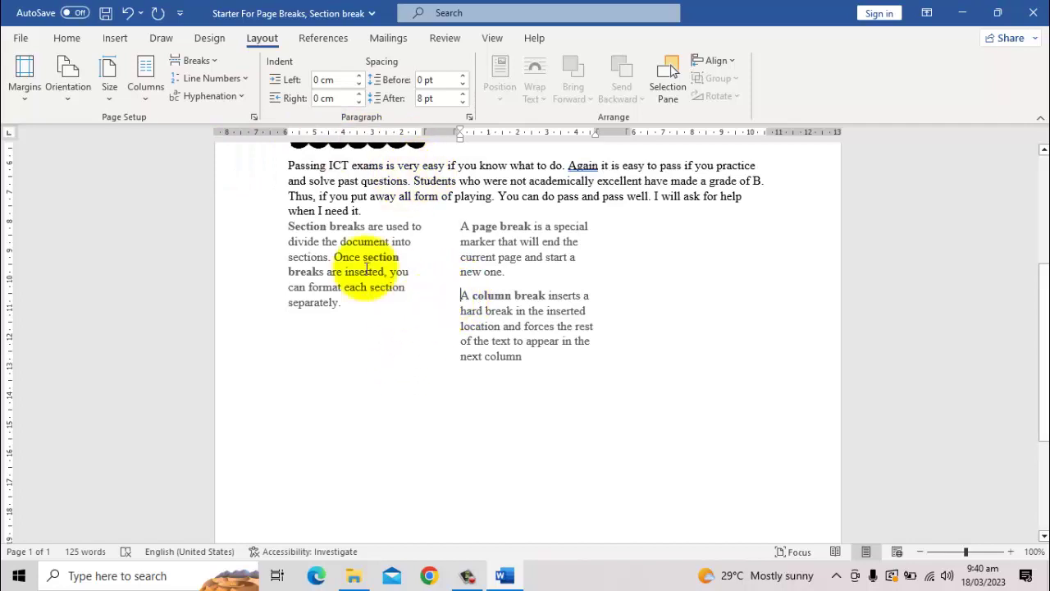
left_click(216, 60)
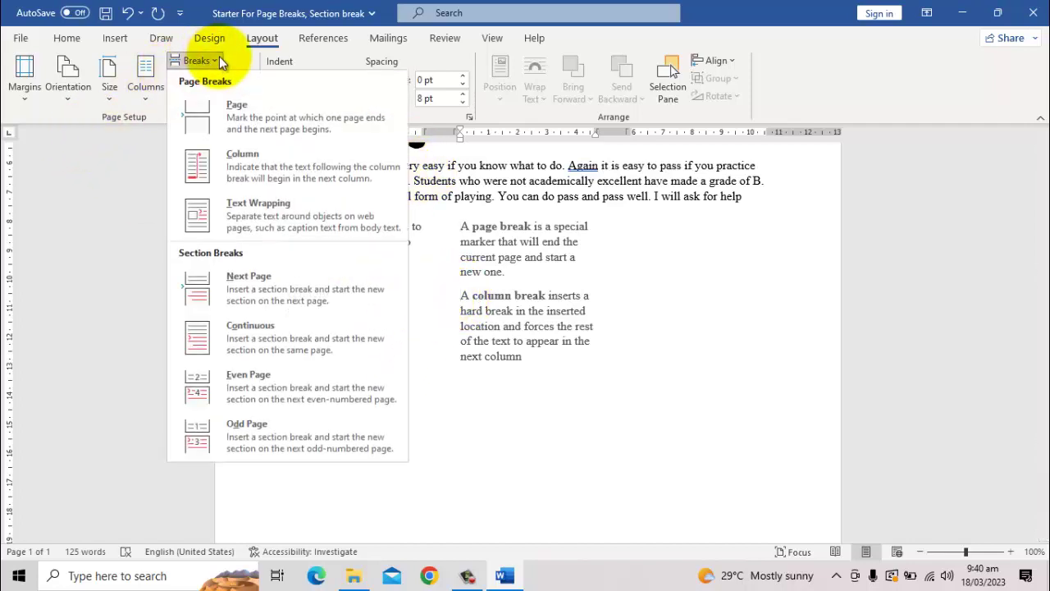
left_click(236, 153)
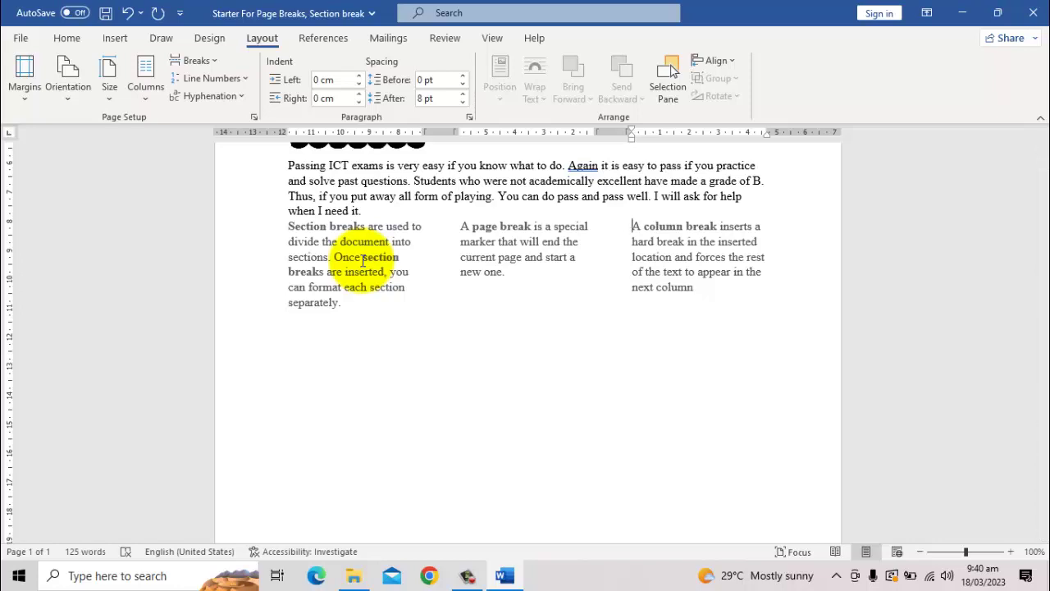
Turn on Show/Hide ¶ from the Home tab and zoom to about 196%
left_click(62, 39)
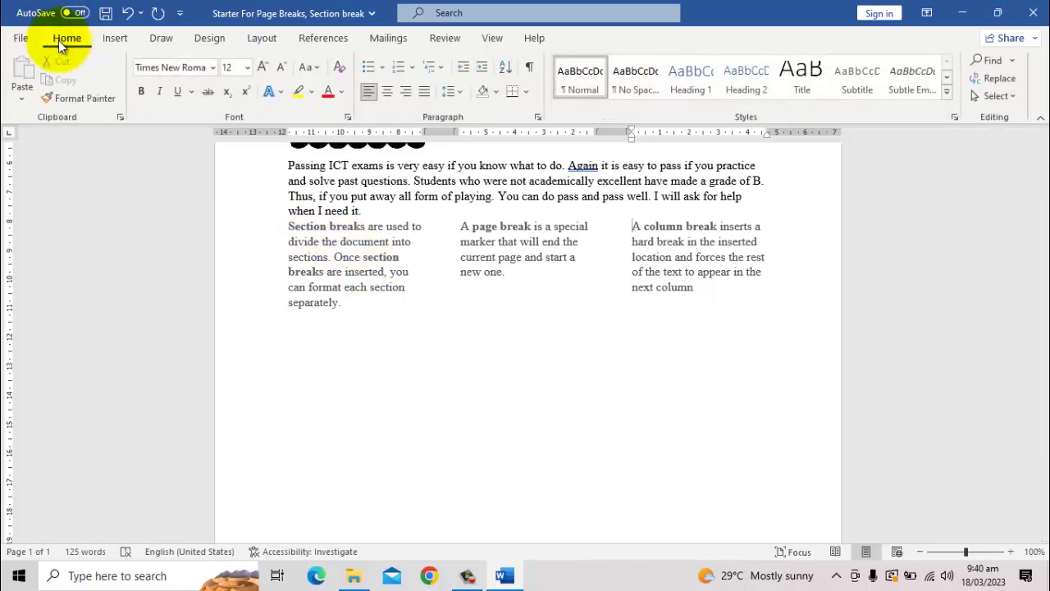
left_click(530, 66)
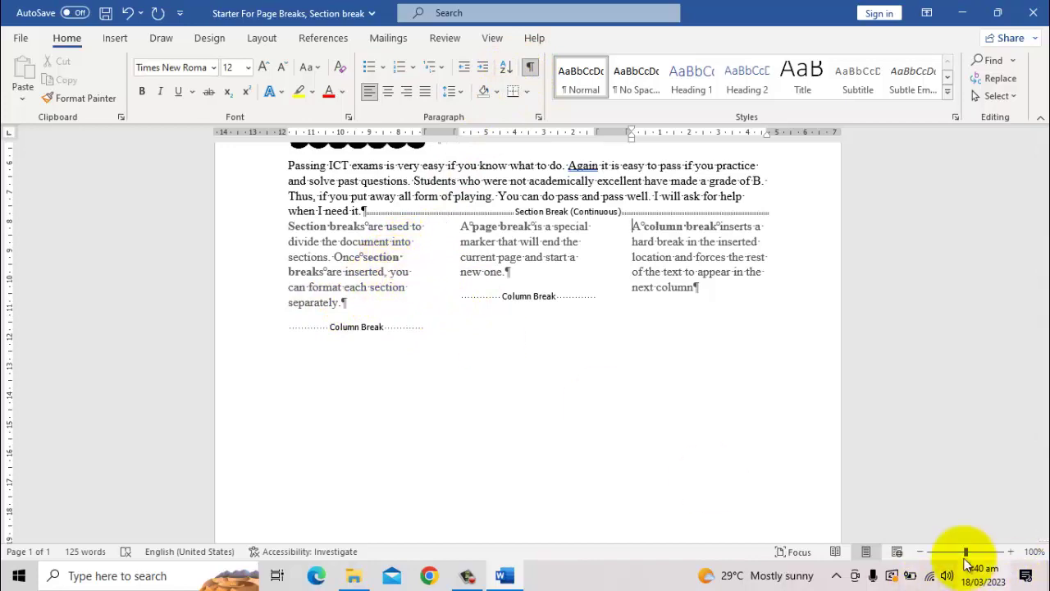
left_click_drag(966, 551, 974, 552)
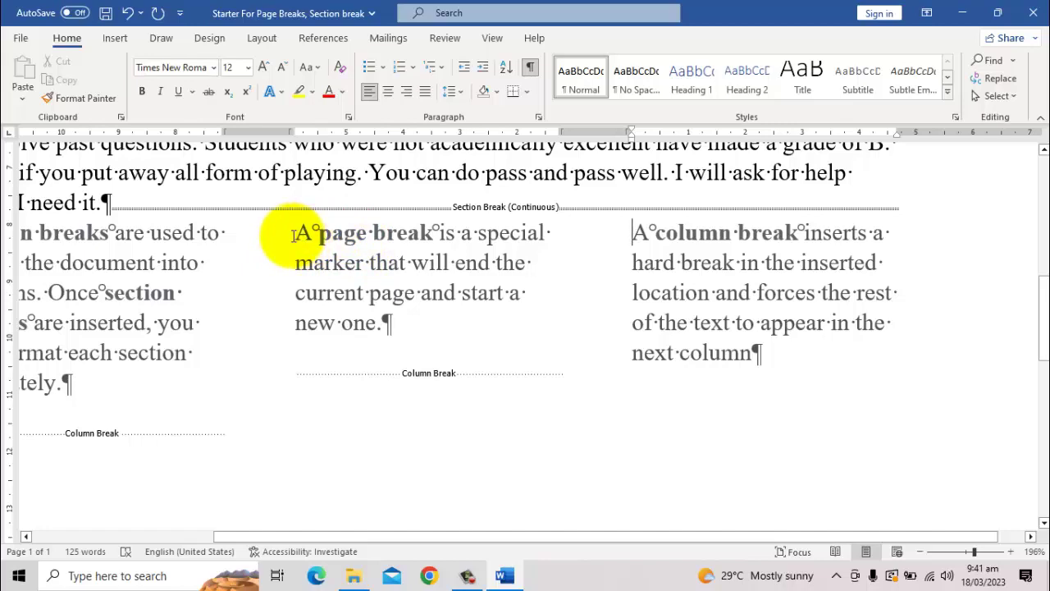
Undo the column layout and insert a Next Page section break before 'Section breaks'
key("ctrl+z")
key("ctrl+z")
key("ctrl+z")
key("ctrl+z")
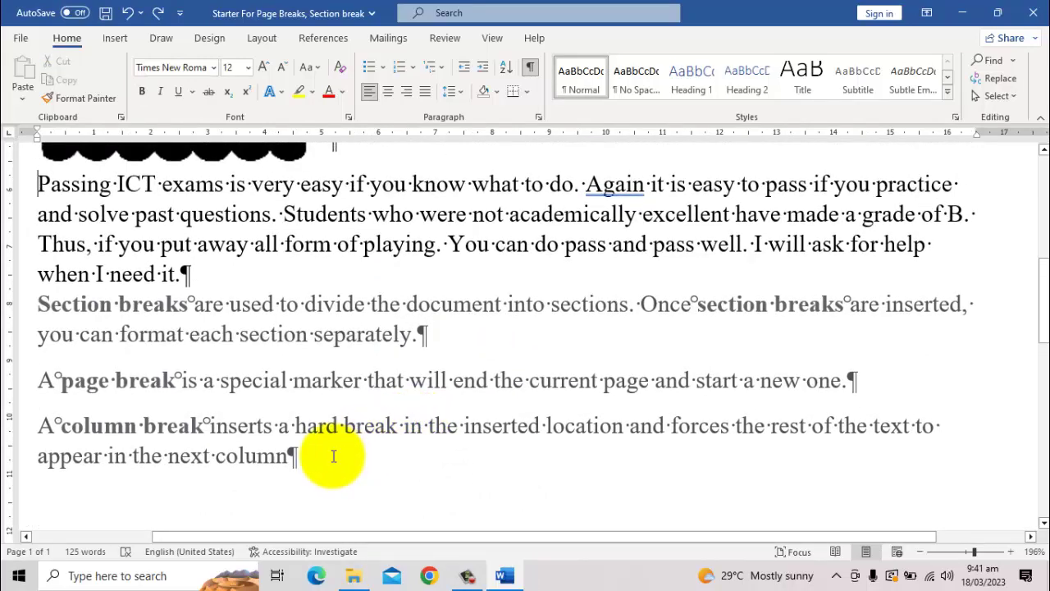
left_click(30, 305)
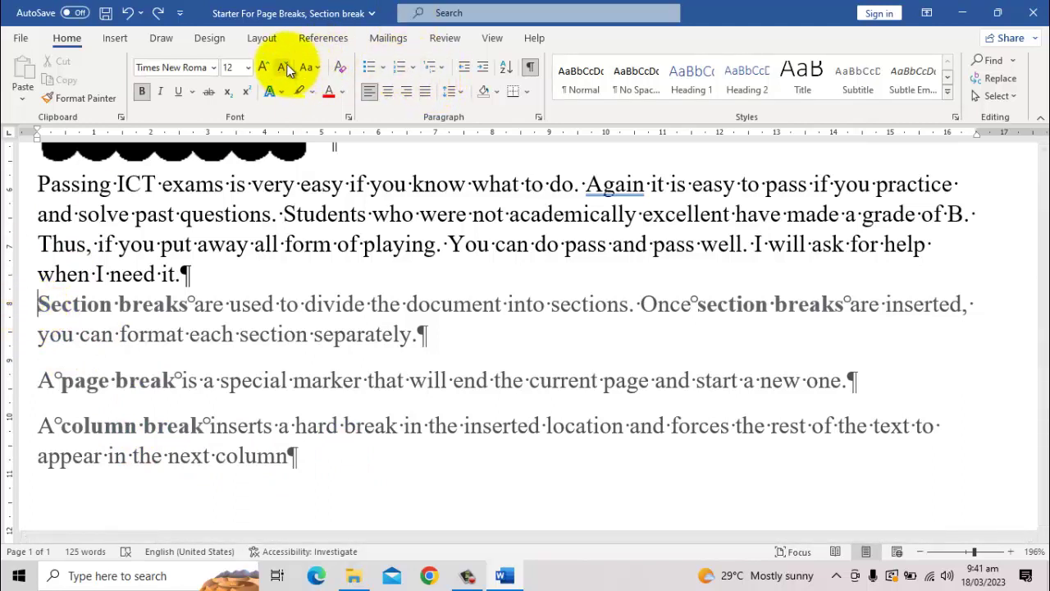
left_click(248, 39)
left_click(197, 61)
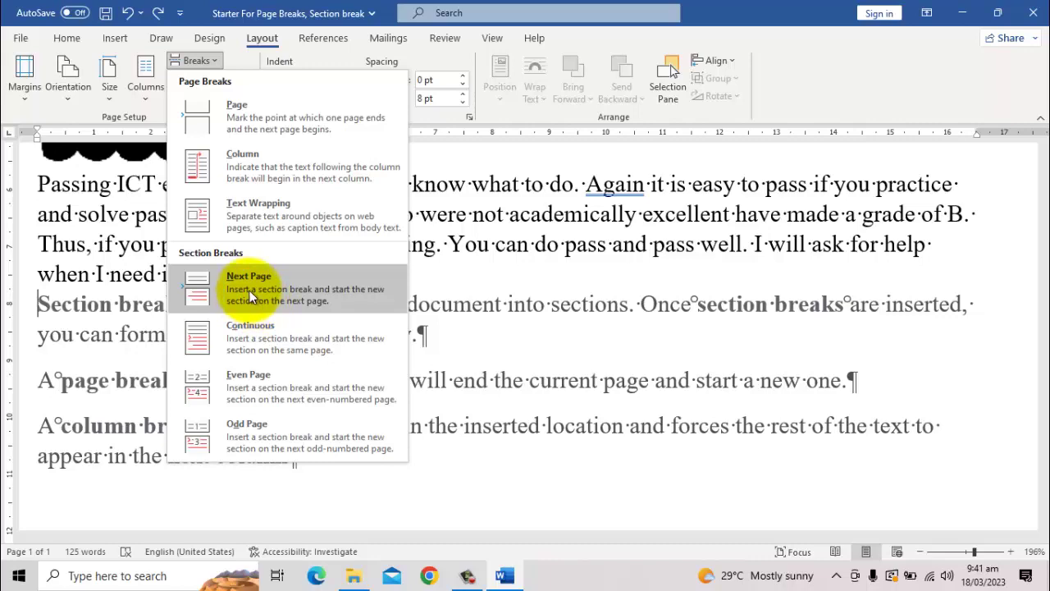
left_click(249, 291)
Select the three break definition paragraphs now on page 2
scroll(238, 328, "down", 3)
scroll(123, 345, "down", 2)
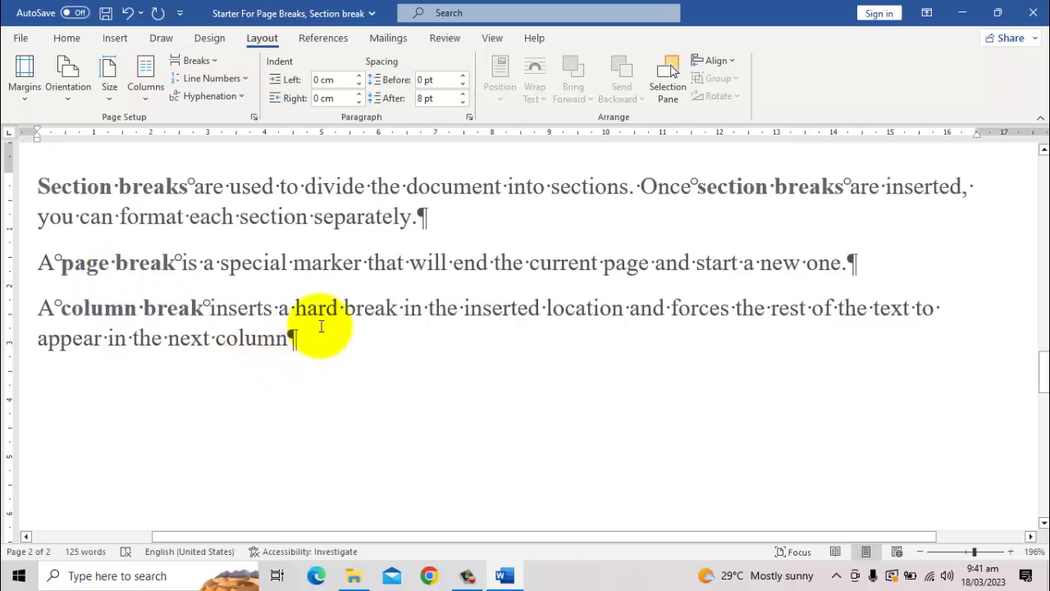
left_click_drag(311, 333, 35, 171)
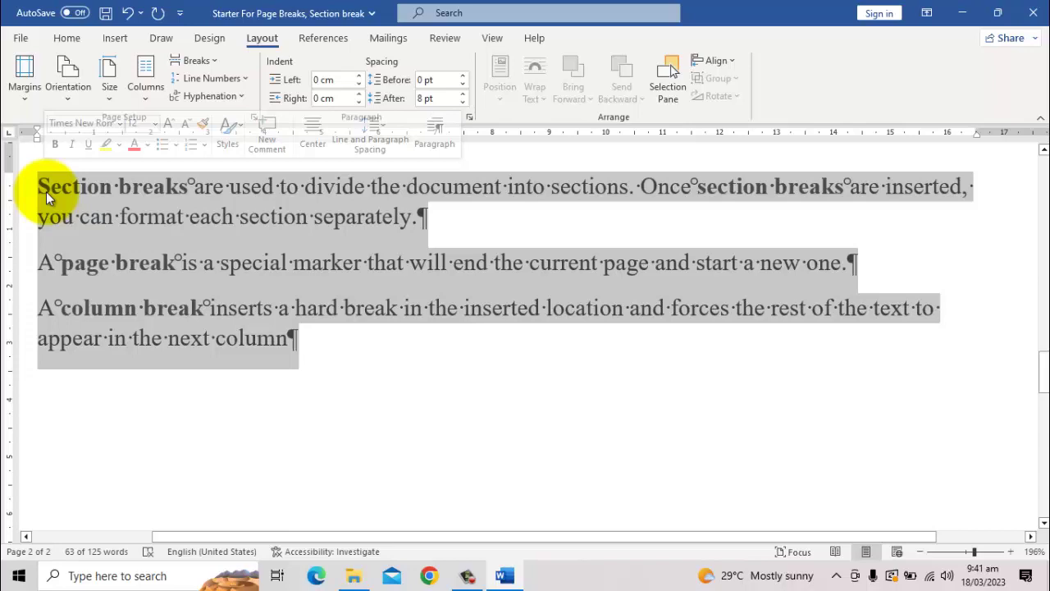
Undo the Next Page section break so the definitions return to page 1
key("ctrl+Up")
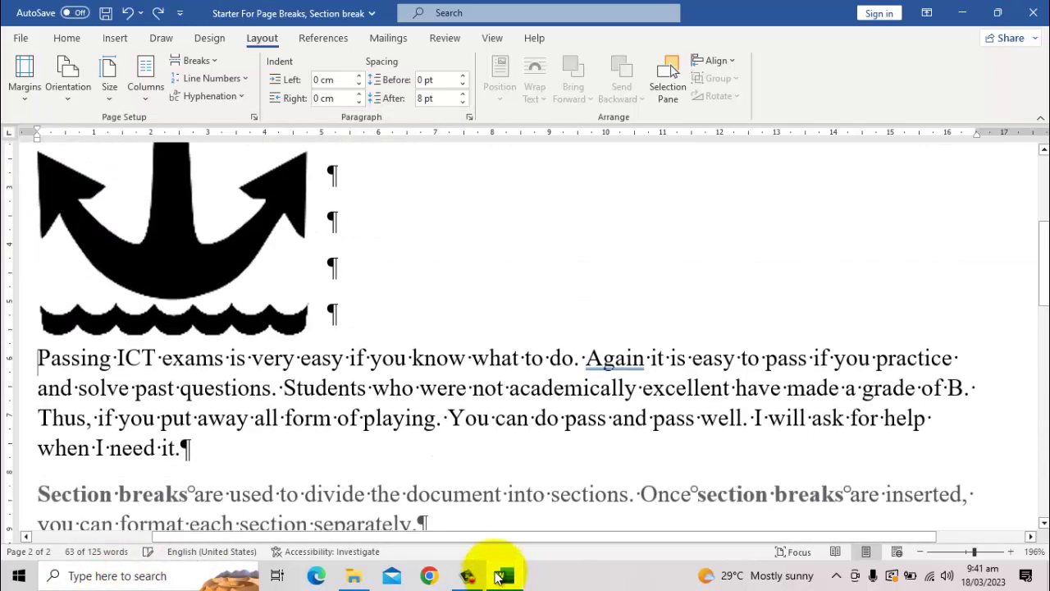
key("ctrl+Up")
scroll(451, 402, "down", 6)
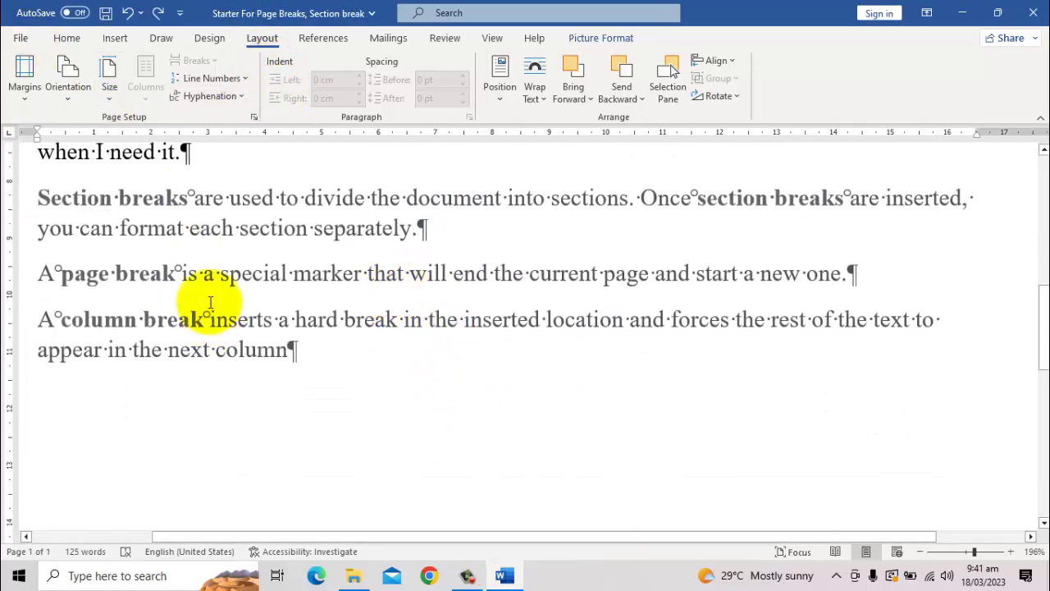
scroll(351, 231, "up", 5)
scroll(356, 300, "down", 2)
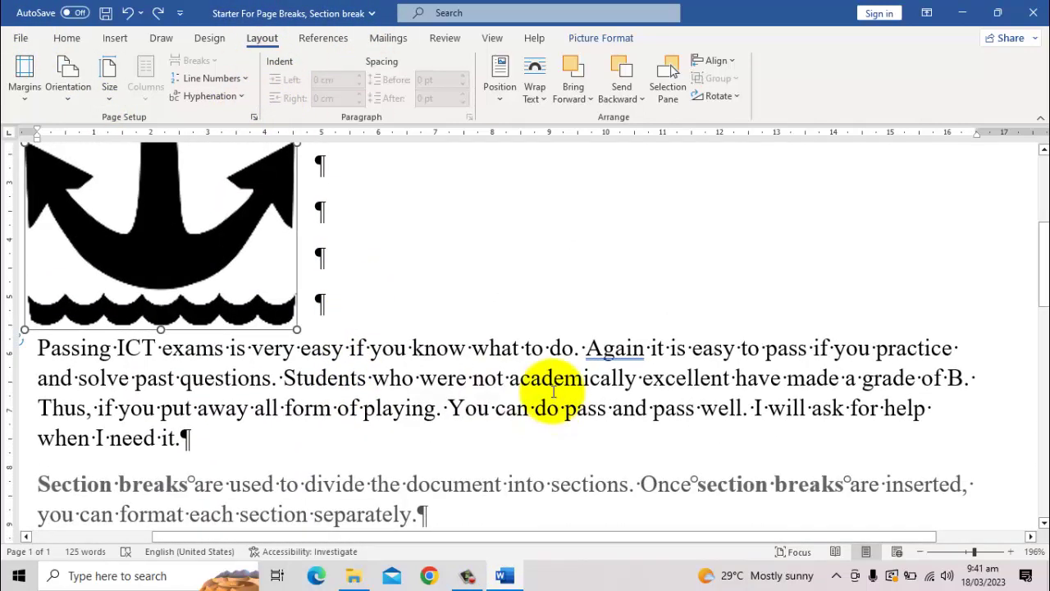
scroll(516, 379, "down", 1)
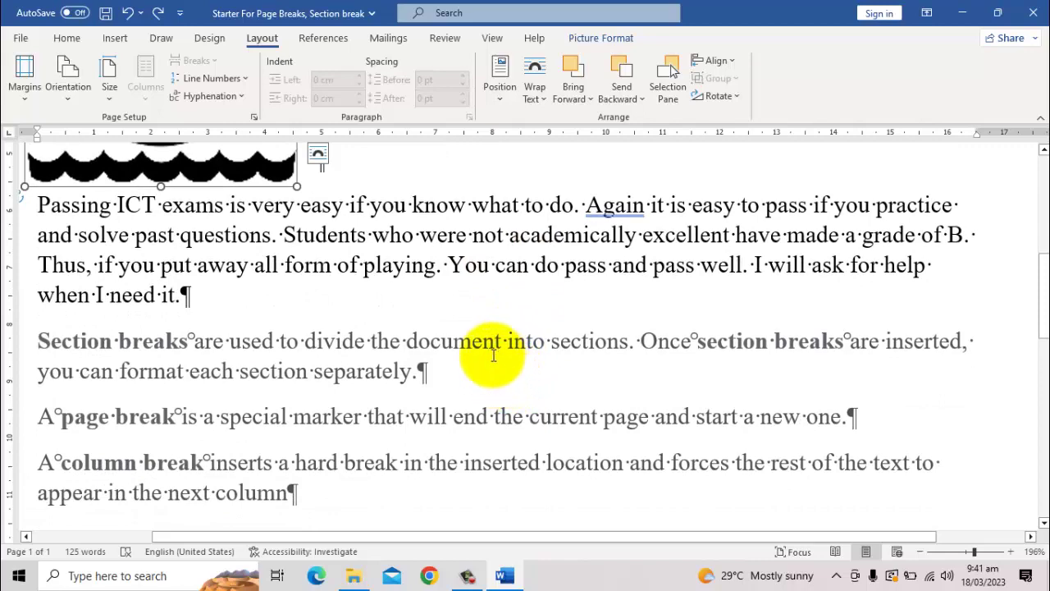
scroll(352, 375, "up", 2)
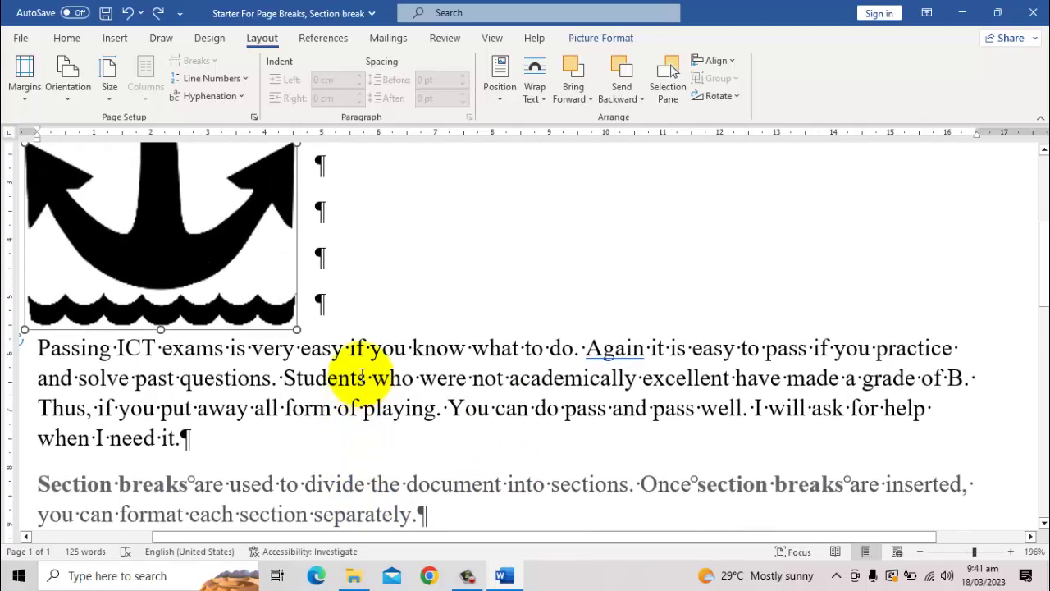
Set the Passing ICT exams paragraph in three columns
left_click_drag(14, 276, 174, 361)
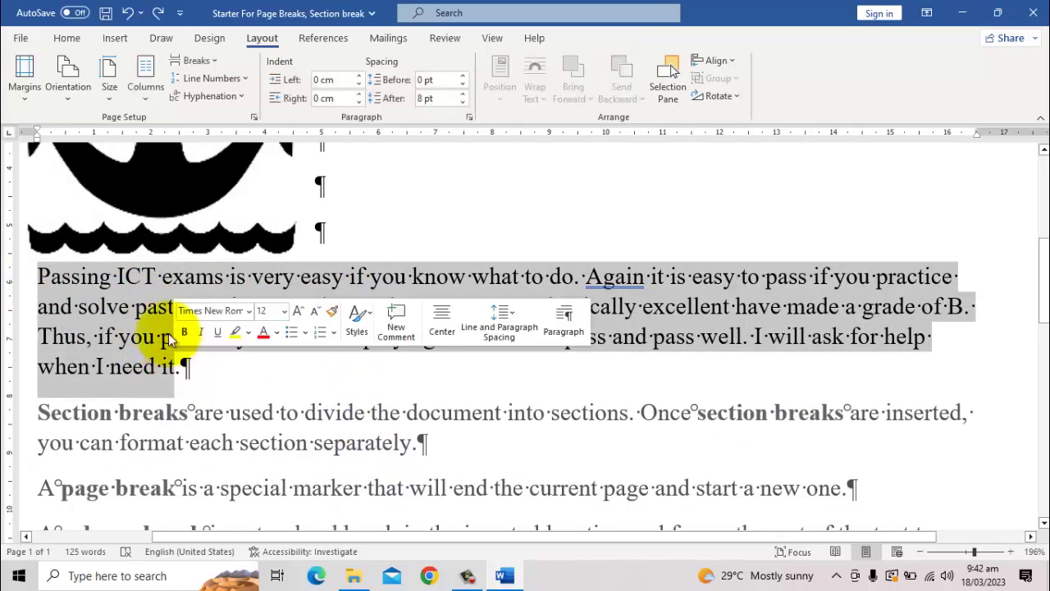
left_click(210, 59)
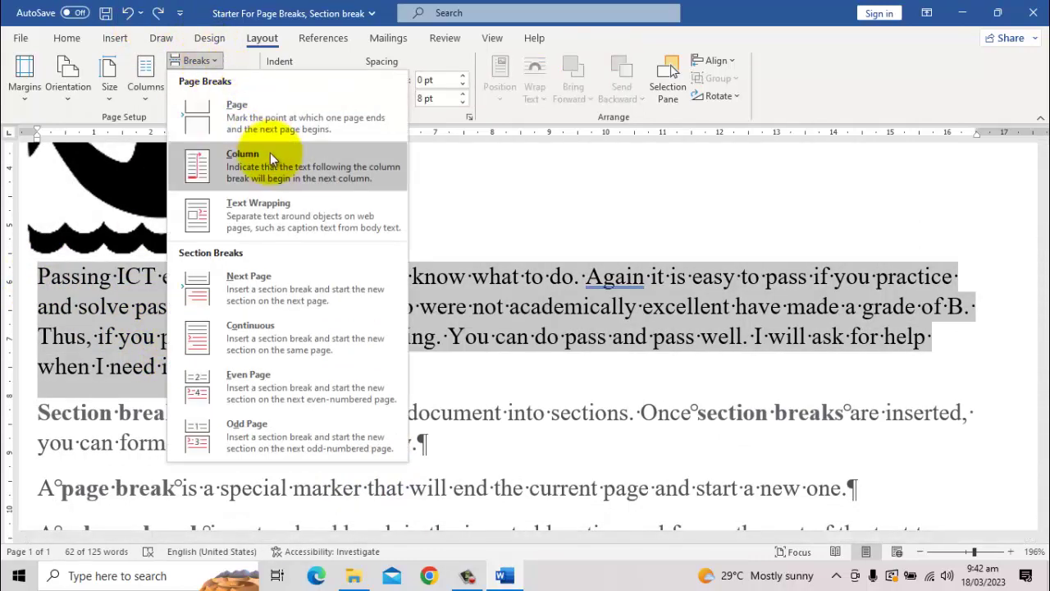
left_click(145, 99)
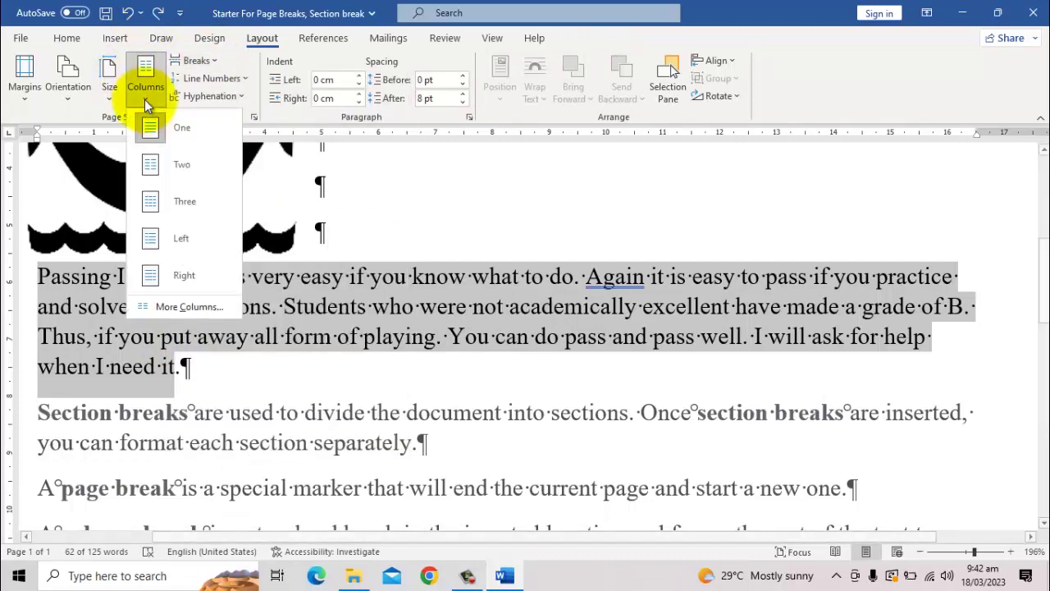
left_click(177, 207)
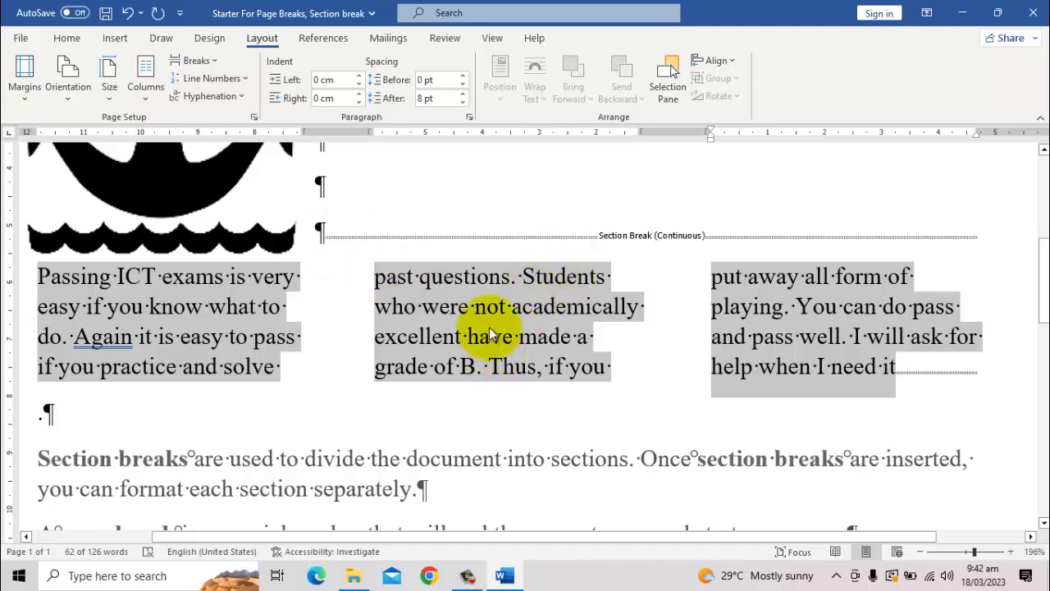
scroll(475, 267, "down", 3)
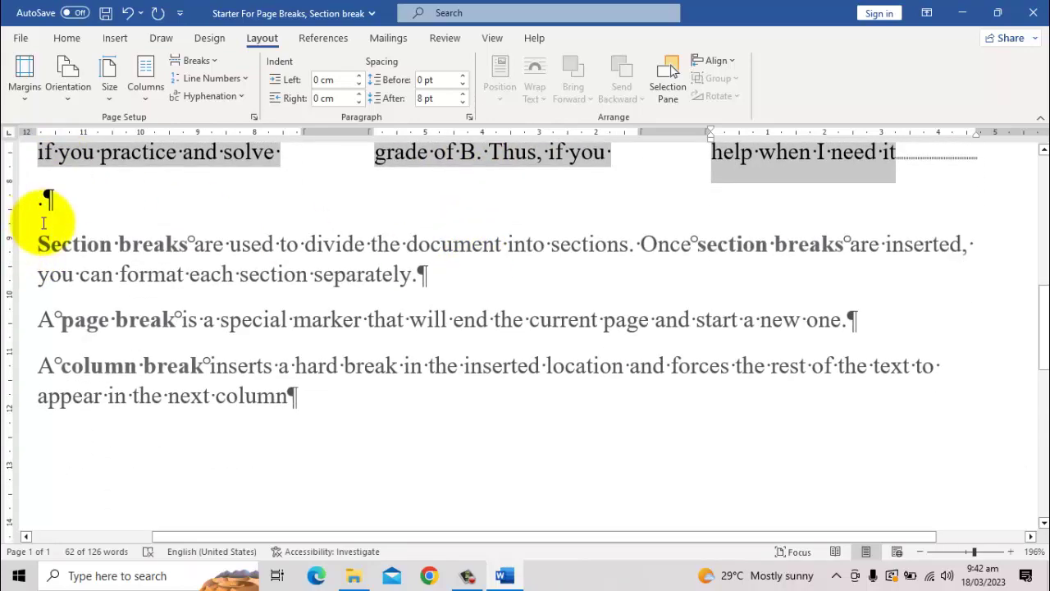
Lay the three break definition paragraphs in two columns, then place the cursor before 'A page break'
left_click_drag(44, 223, 299, 407)
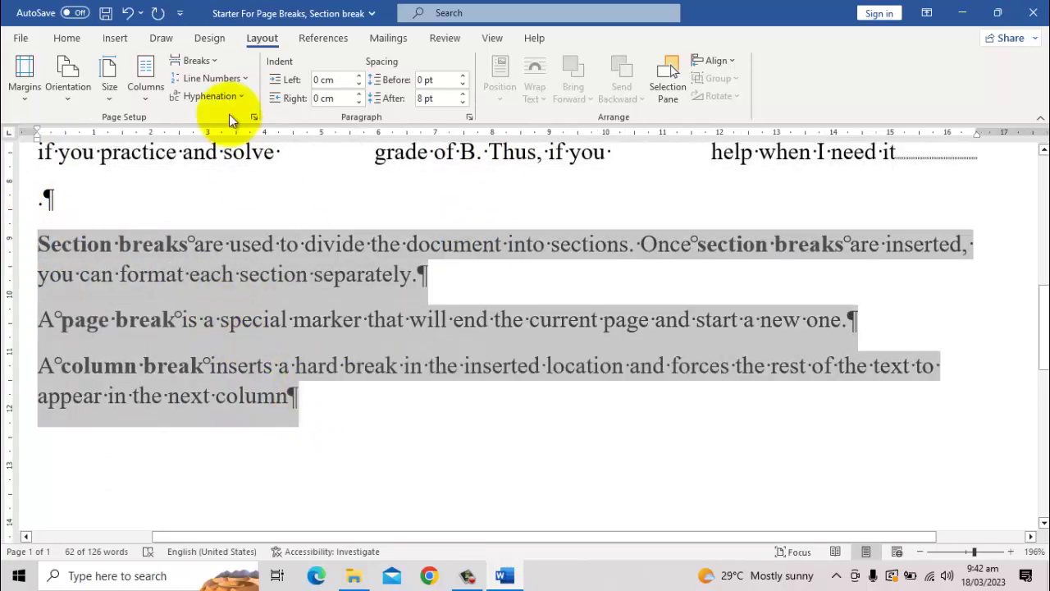
left_click(212, 64)
key("Escape")
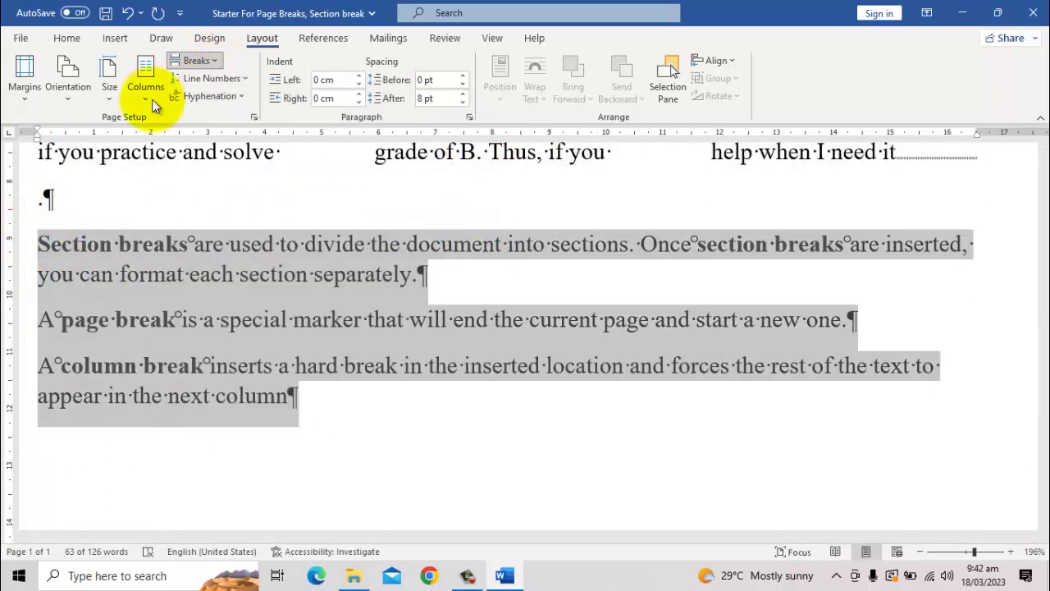
left_click(152, 99)
left_click(162, 162)
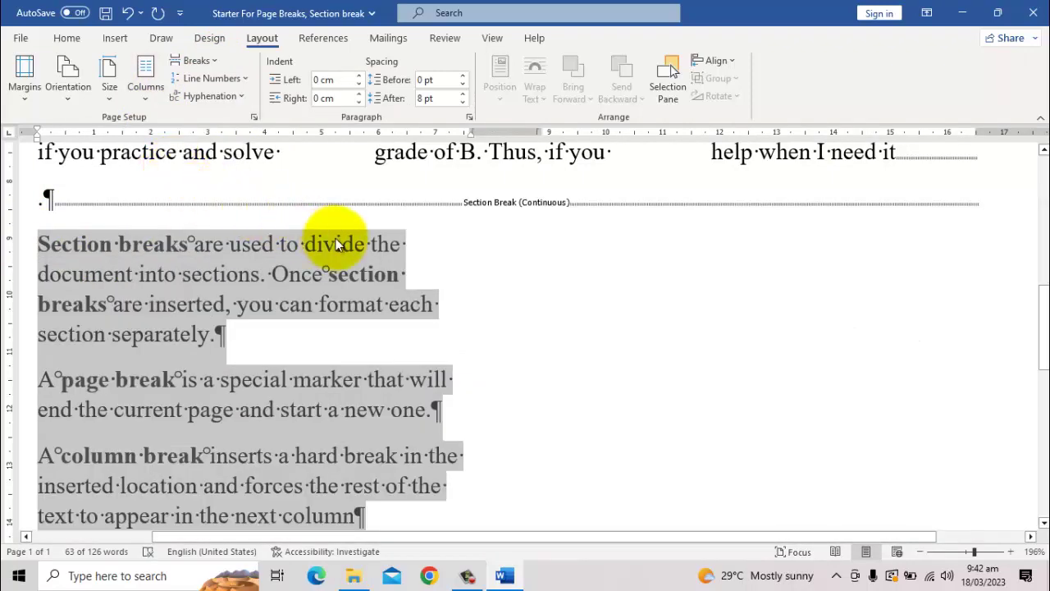
scroll(335, 259, "down", 5)
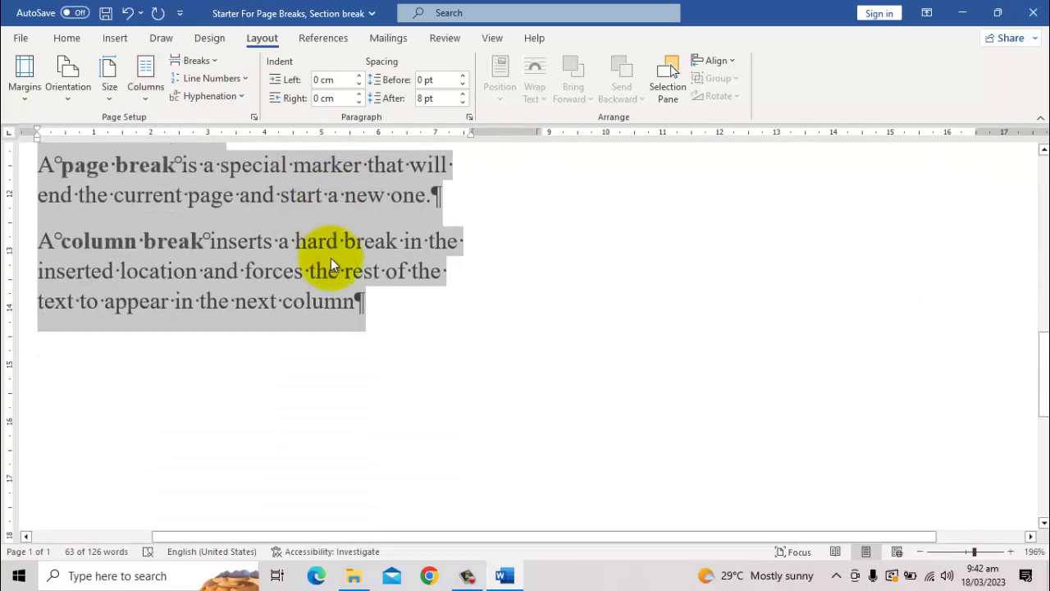
scroll(338, 260, "up", 3)
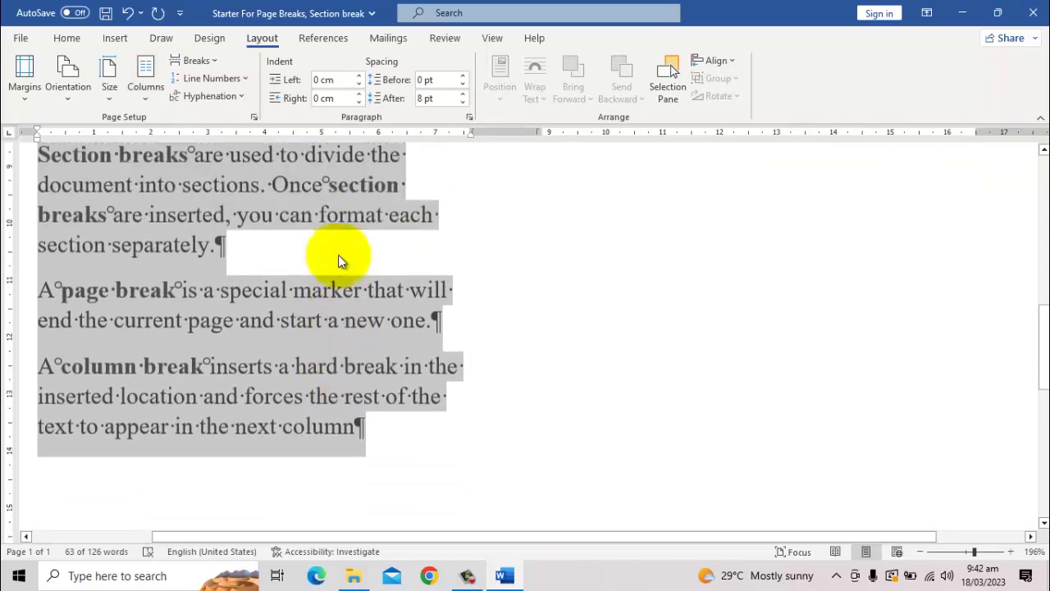
left_click(140, 332)
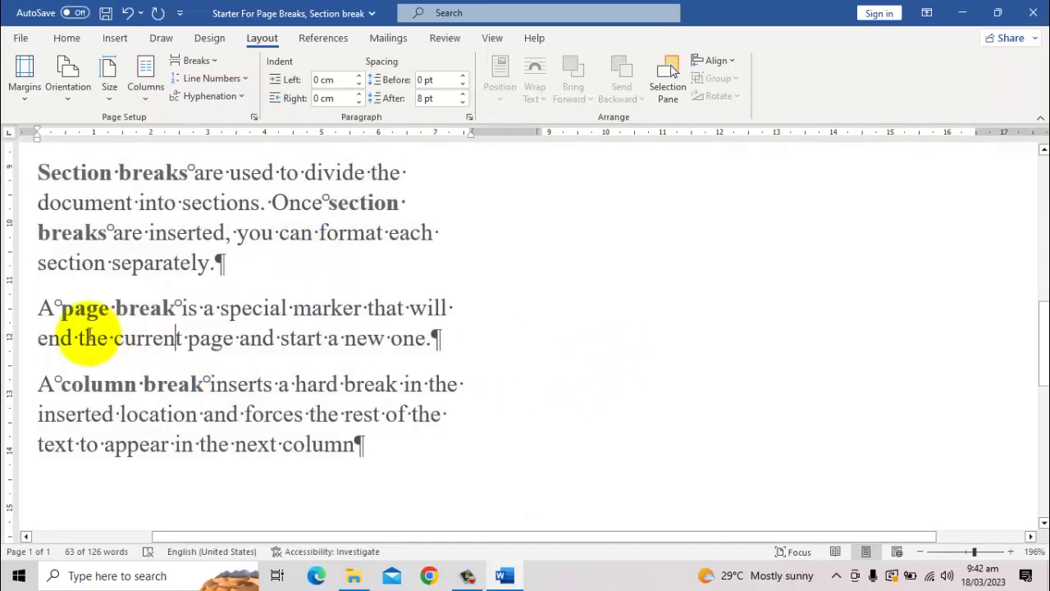
left_click(38, 308)
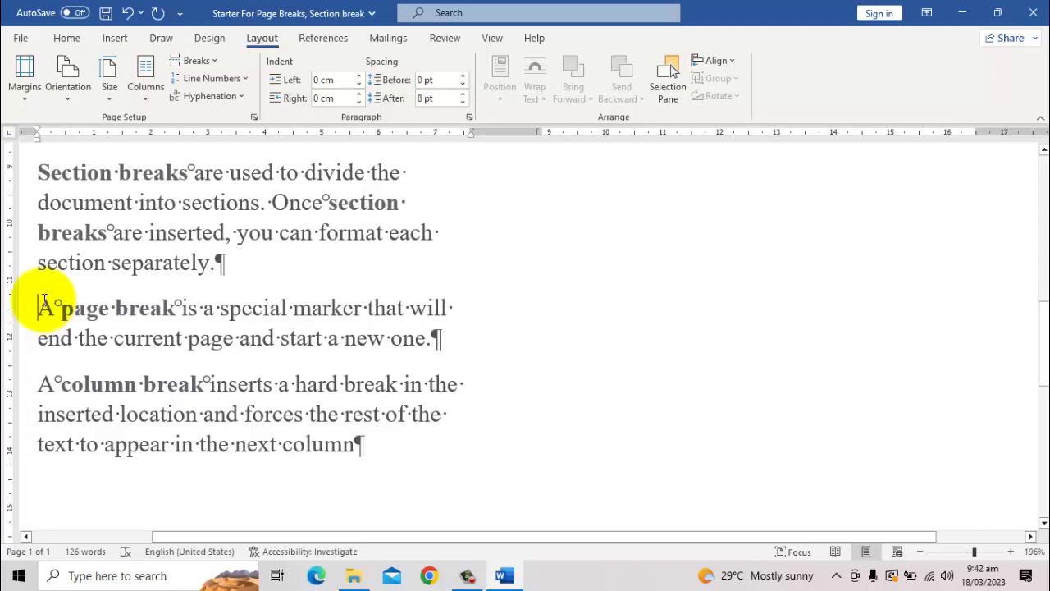
Insert a column break before 'A page break' to push it into the second column
left_click(197, 61)
left_click(225, 159)
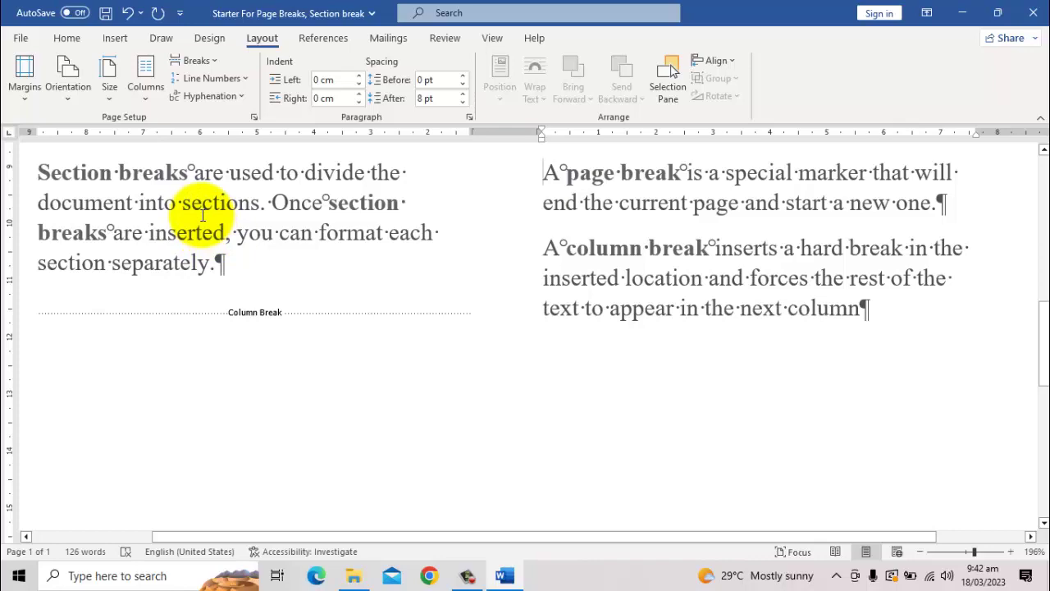
scroll(209, 197, "up", 5)
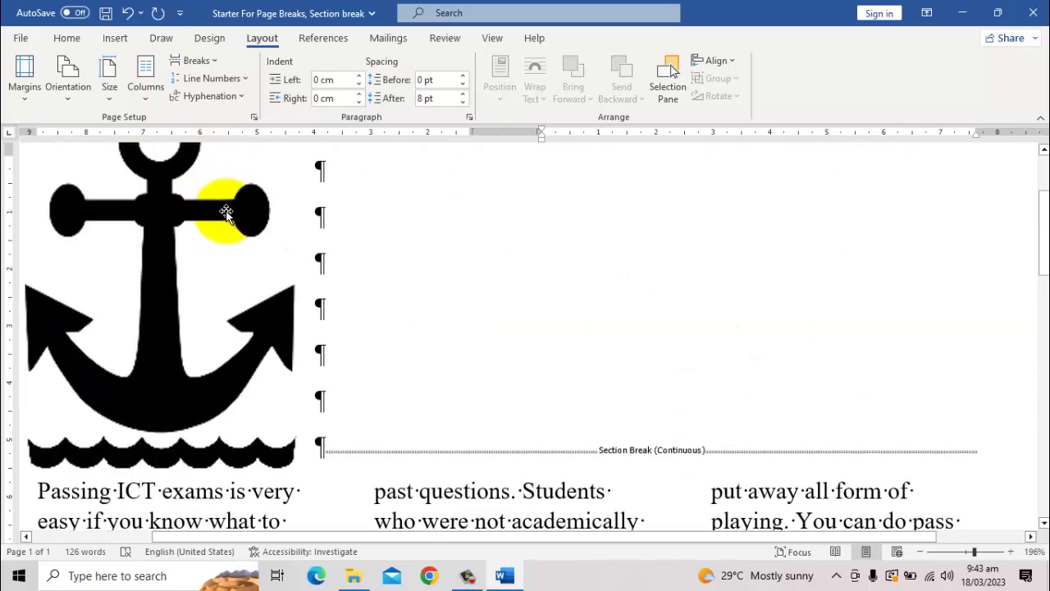
scroll(217, 238, "down", 4)
scroll(207, 270, "up", 4)
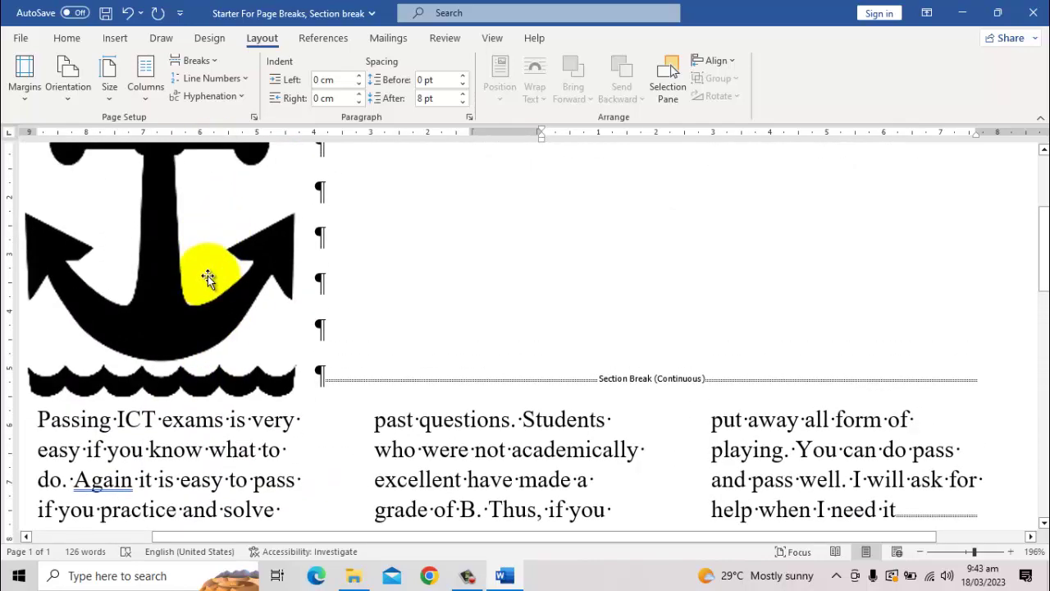
scroll(206, 270, "up", 2)
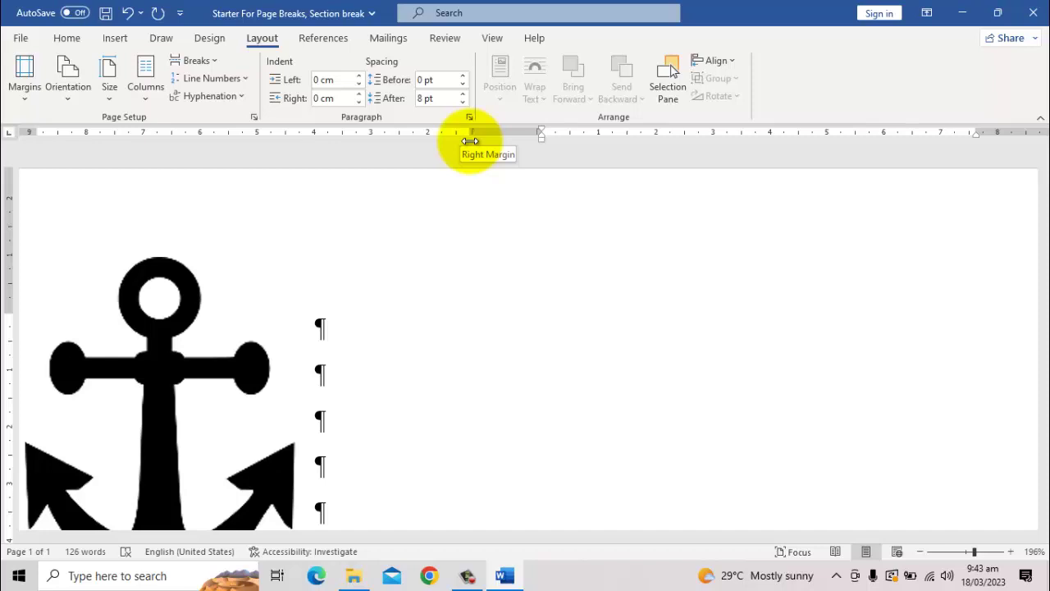
Browse to IGCSE - ICT Past Papers > 2020 > 2020 May_June and open 0417_s20_qp_22
left_click(961, 13)
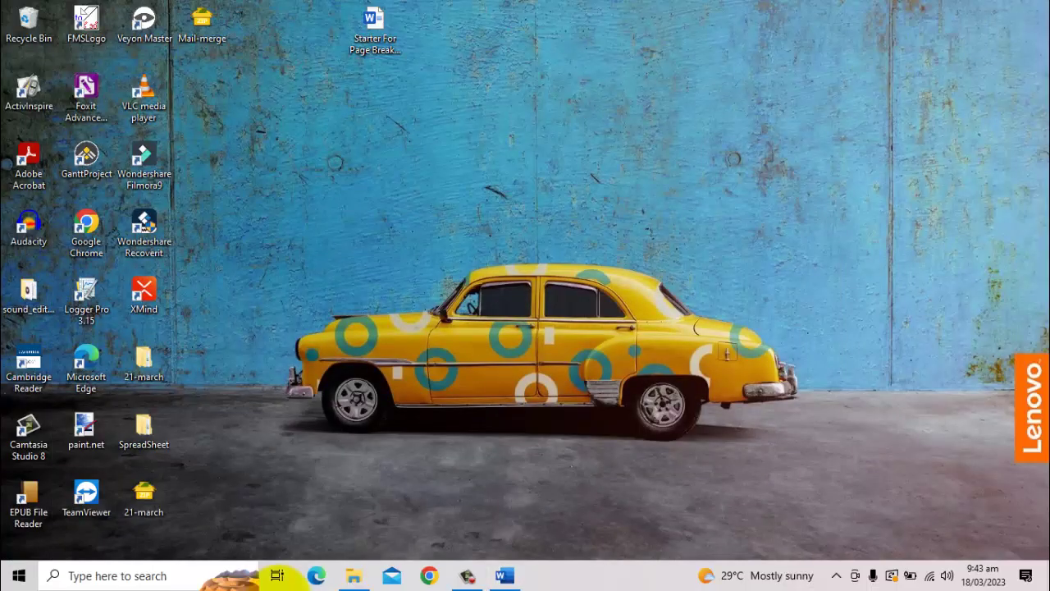
left_click(351, 577)
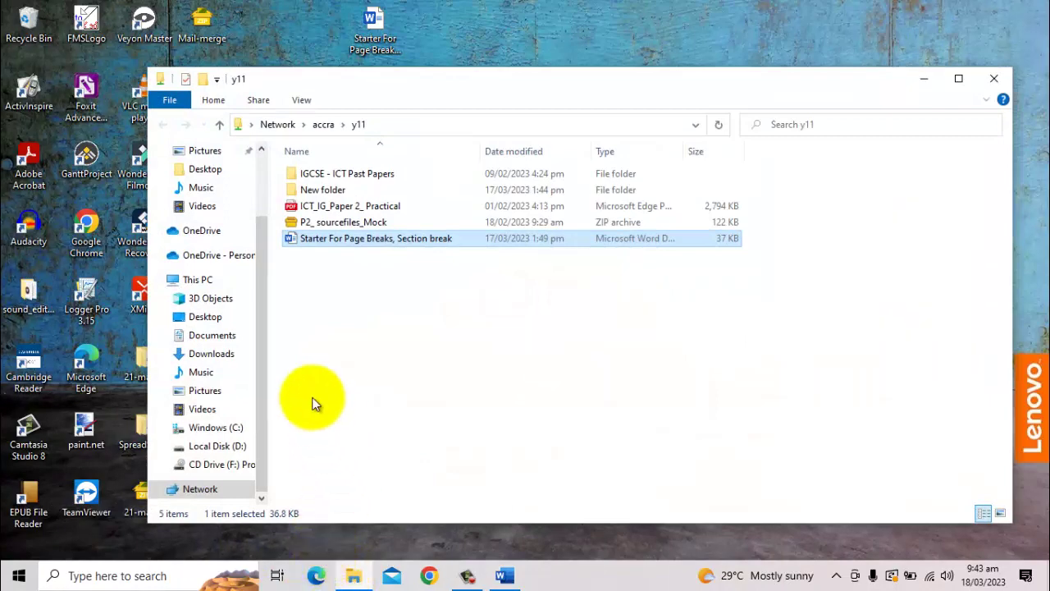
double_click(313, 175)
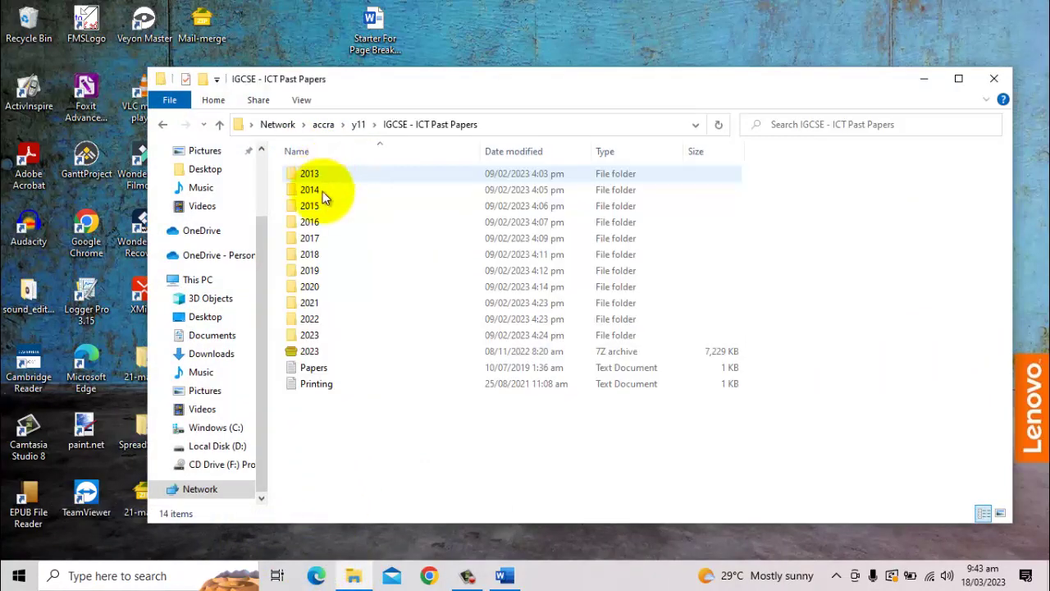
left_click(324, 292)
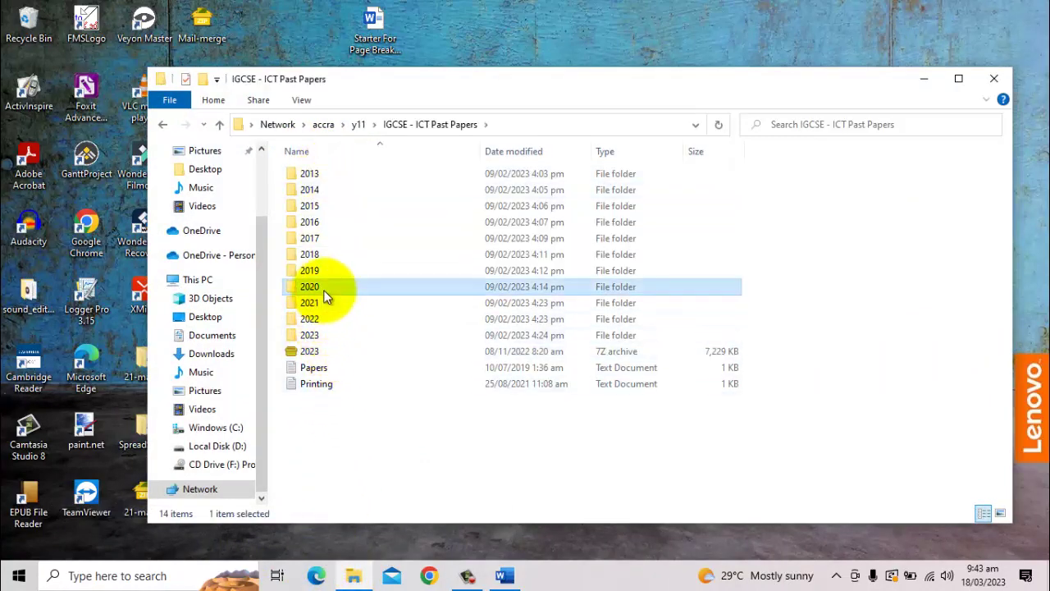
double_click(324, 291)
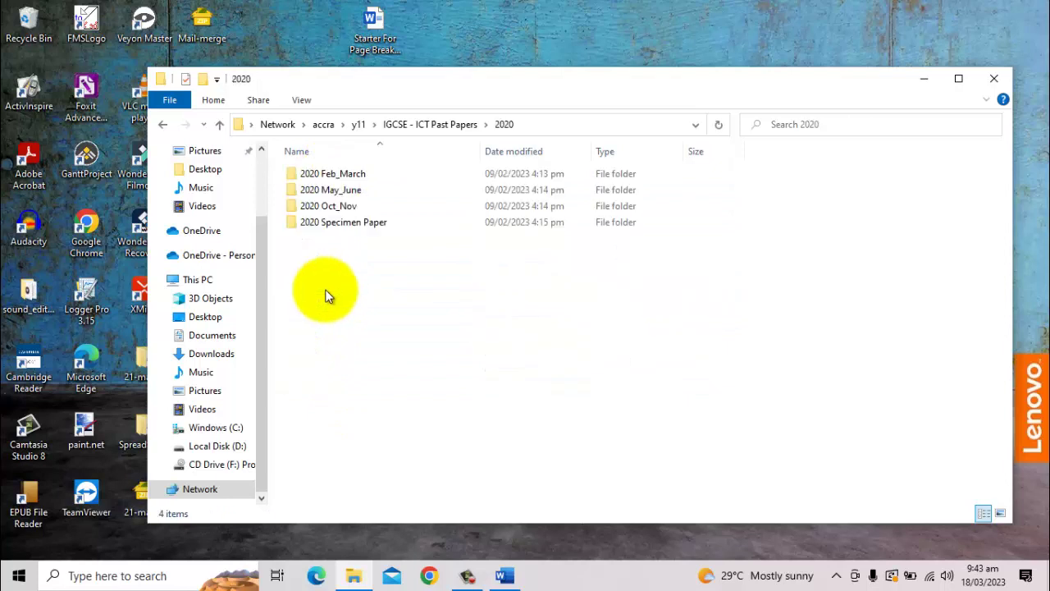
double_click(348, 194)
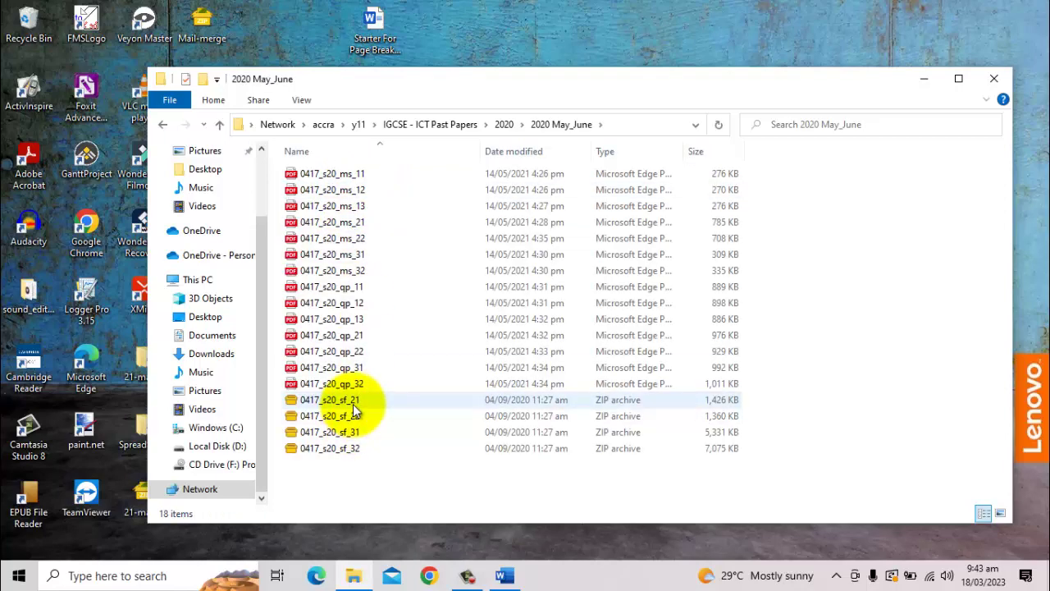
left_click(358, 352)
double_click(357, 350)
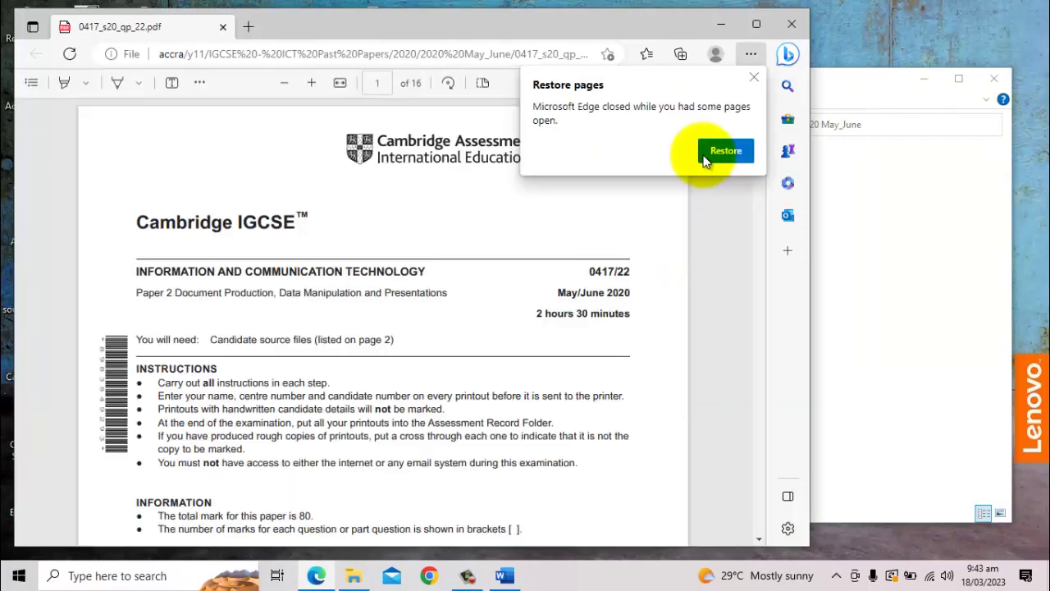
Restore the previous Edge pages and maximize the browser window
left_click(725, 151)
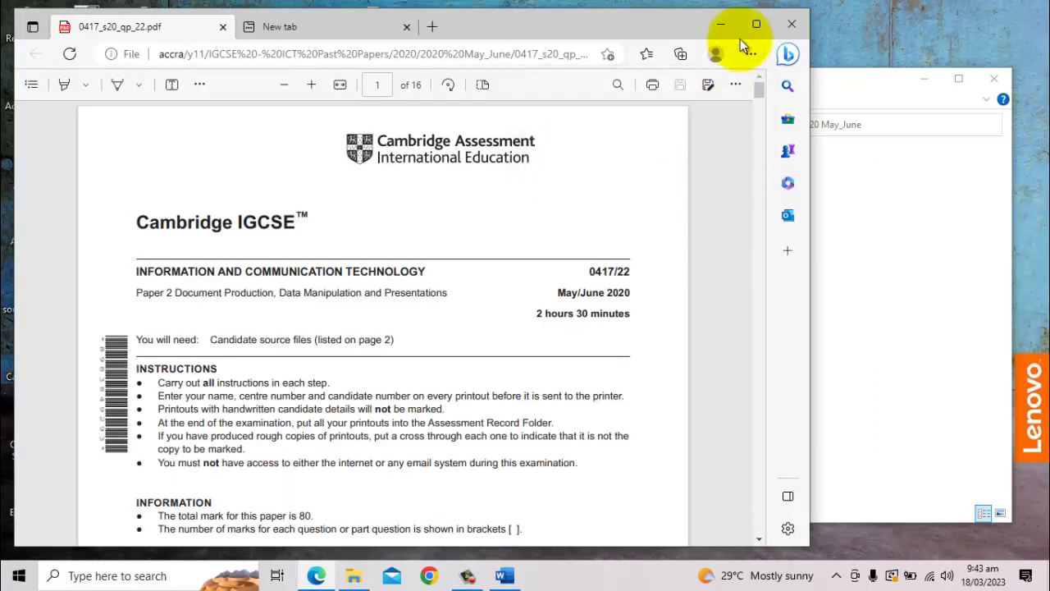
left_click(755, 23)
scroll(687, 205, "down", 15)
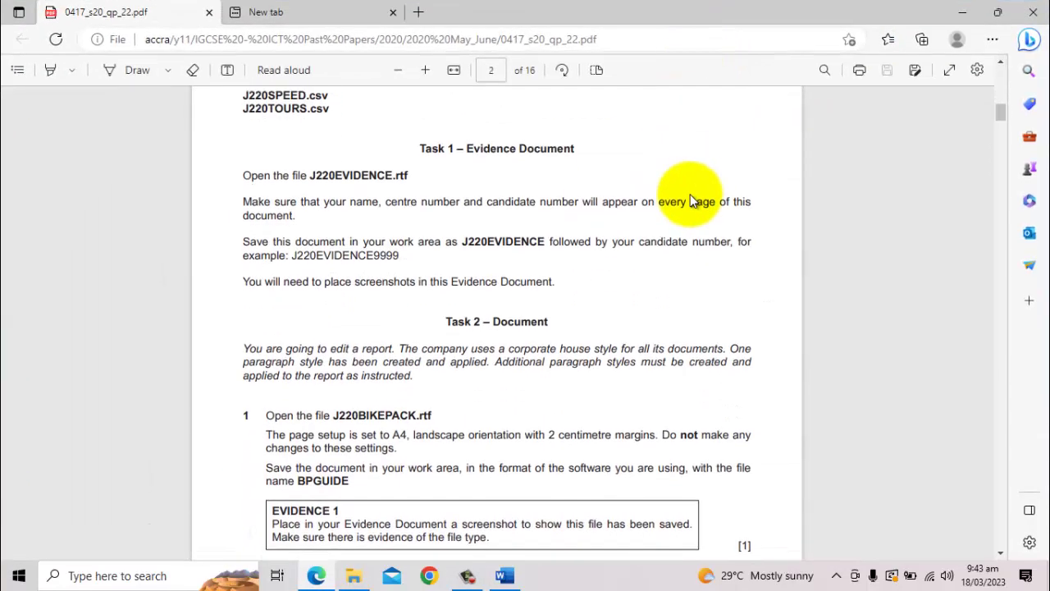
scroll(689, 205, "down", 1)
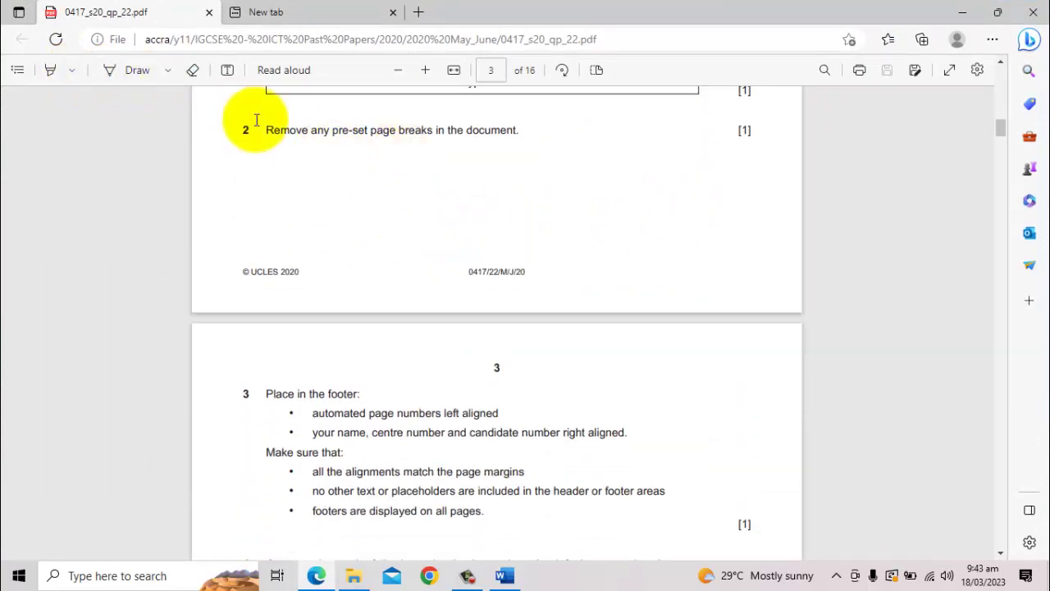
Highlight question 2, 'Remove any pre-set page breaks in the document', in green
left_click_drag(256, 129, 530, 129)
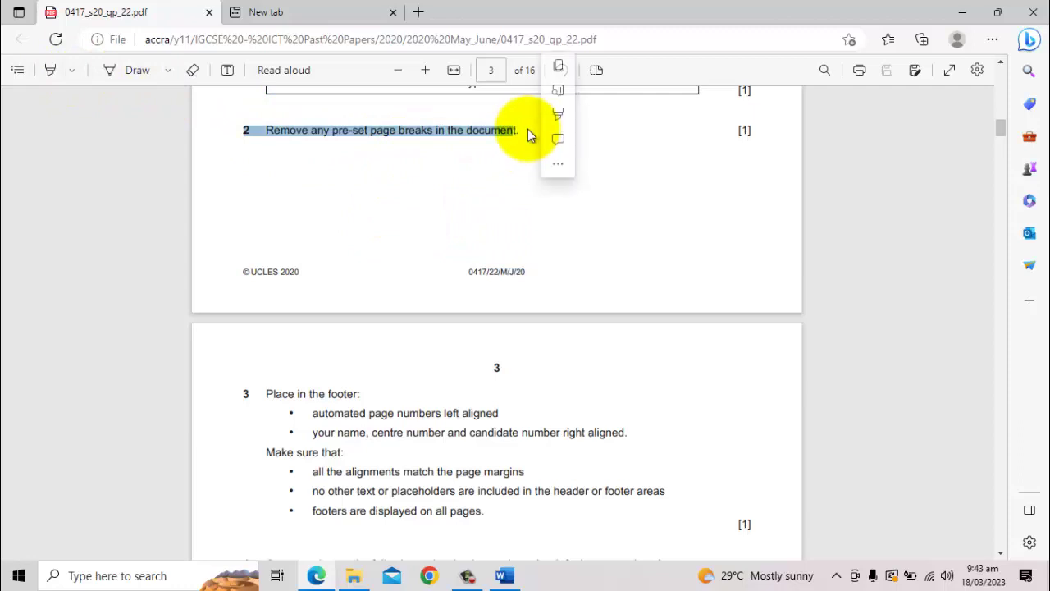
mouse_move(596, 115)
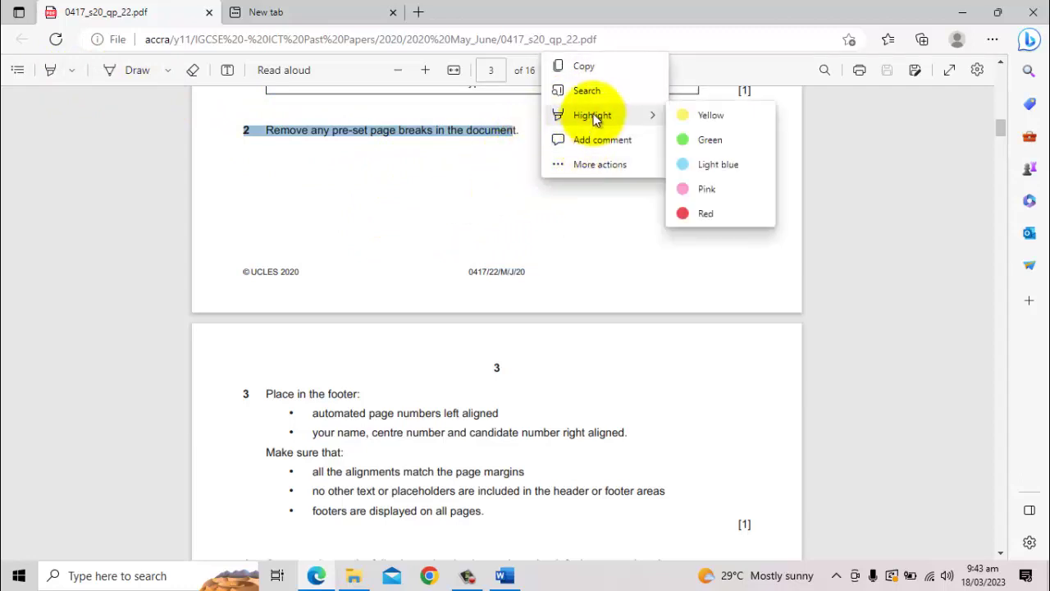
left_click(706, 139)
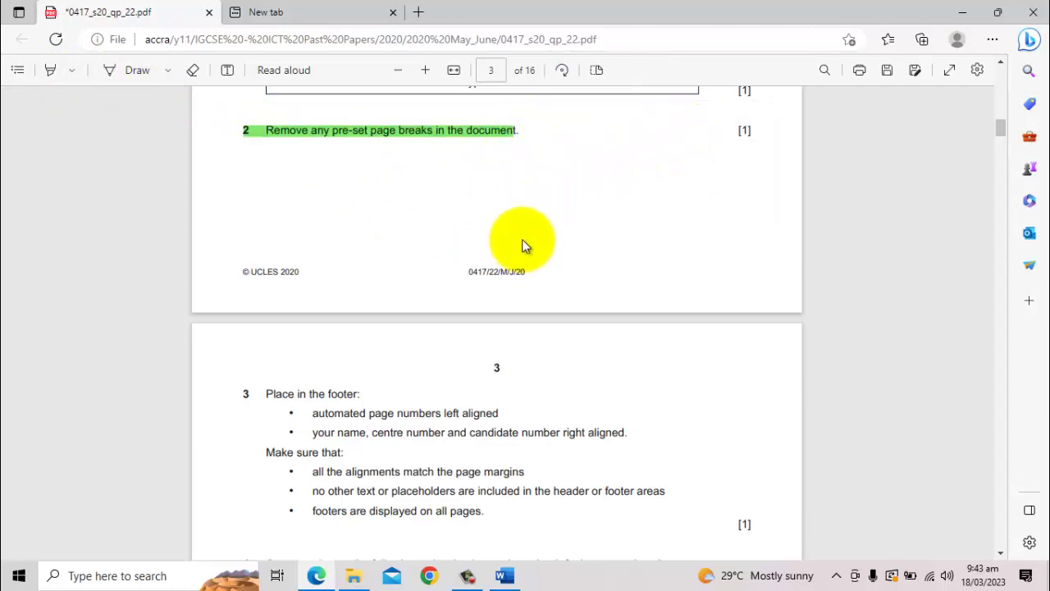
Zoom the PDF in three steps so the page fills the width
left_click(425, 70)
left_click(425, 70)
left_click(424, 70)
left_click(425, 69)
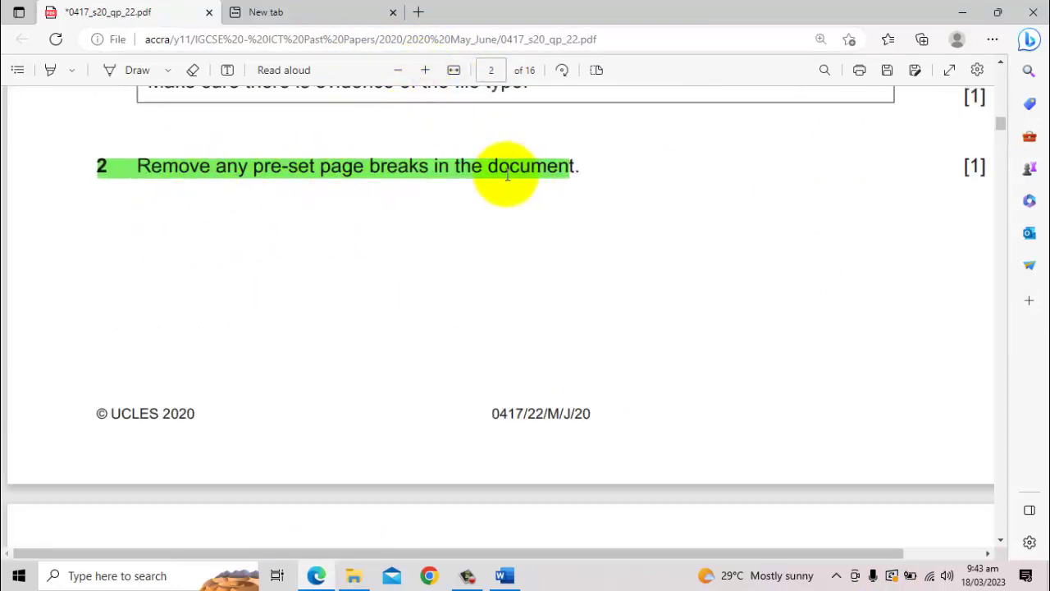
scroll(505, 189, "up", 6)
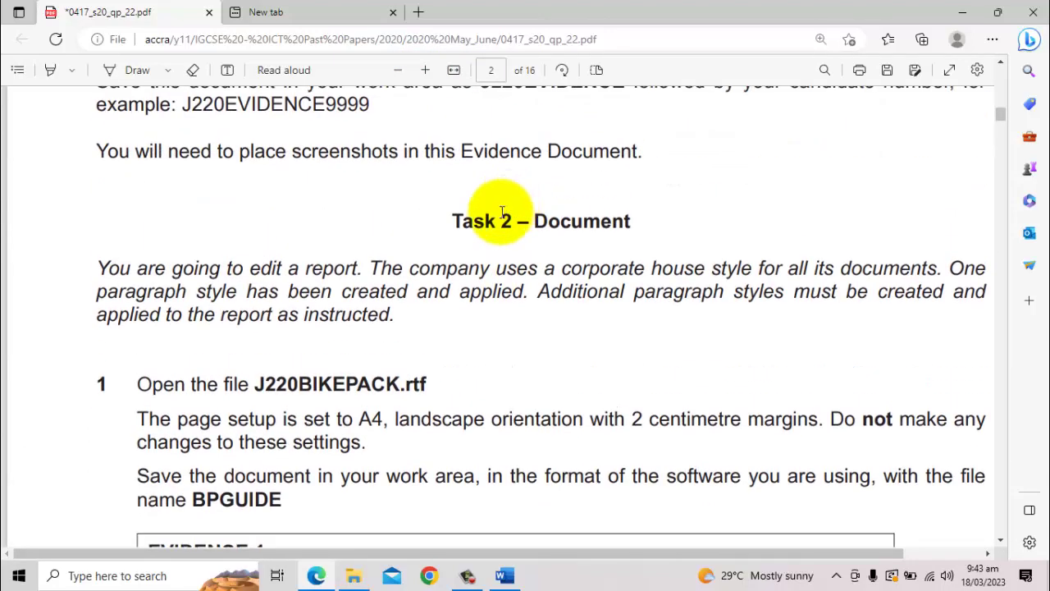
scroll(503, 218, "down", 2)
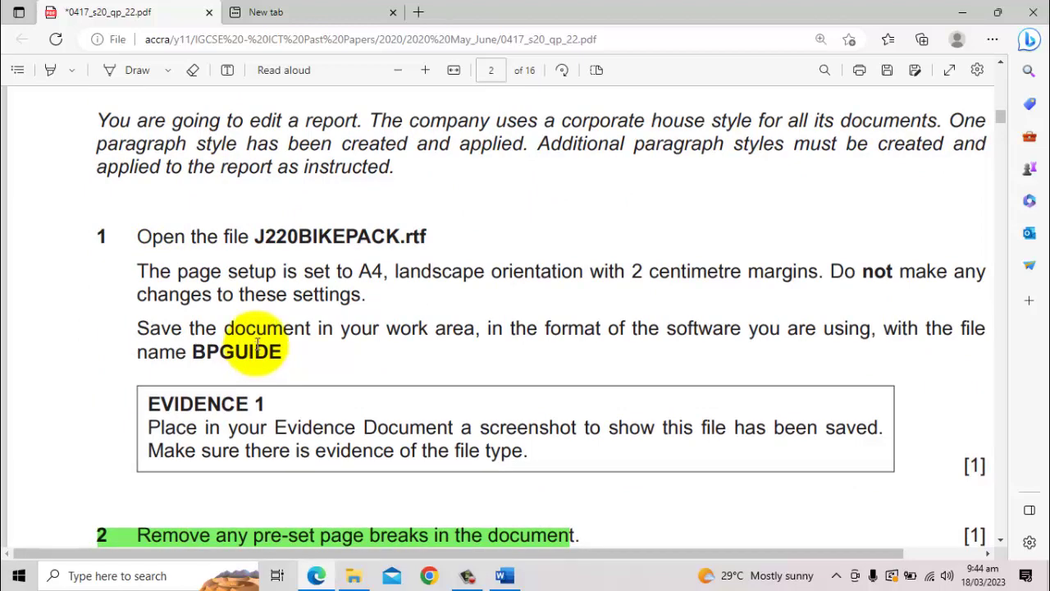
scroll(258, 343, "down", 3)
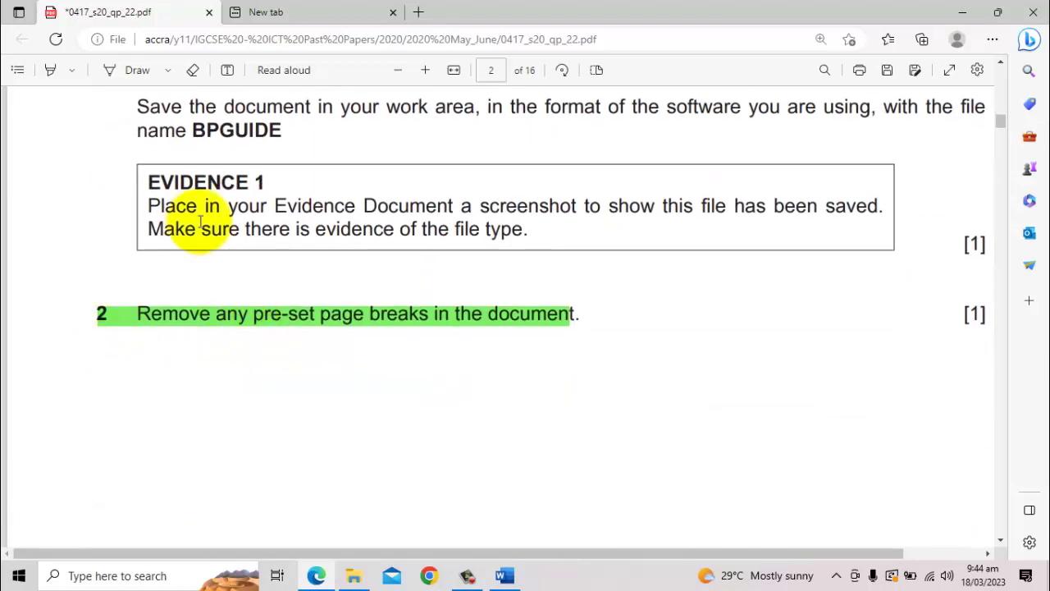
scroll(218, 222, "up", 5)
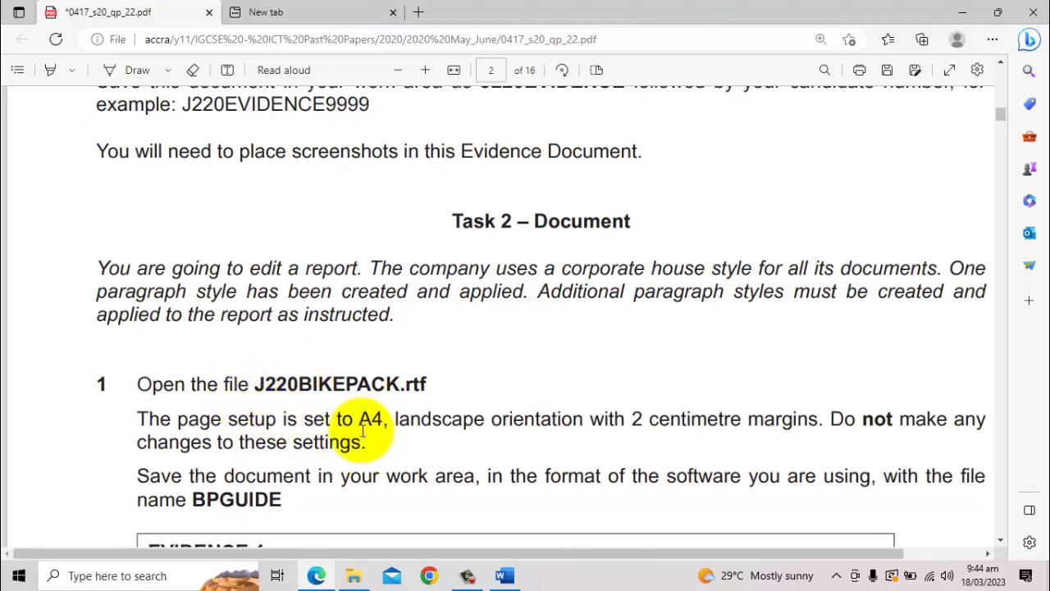
scroll(553, 475, "down", 6)
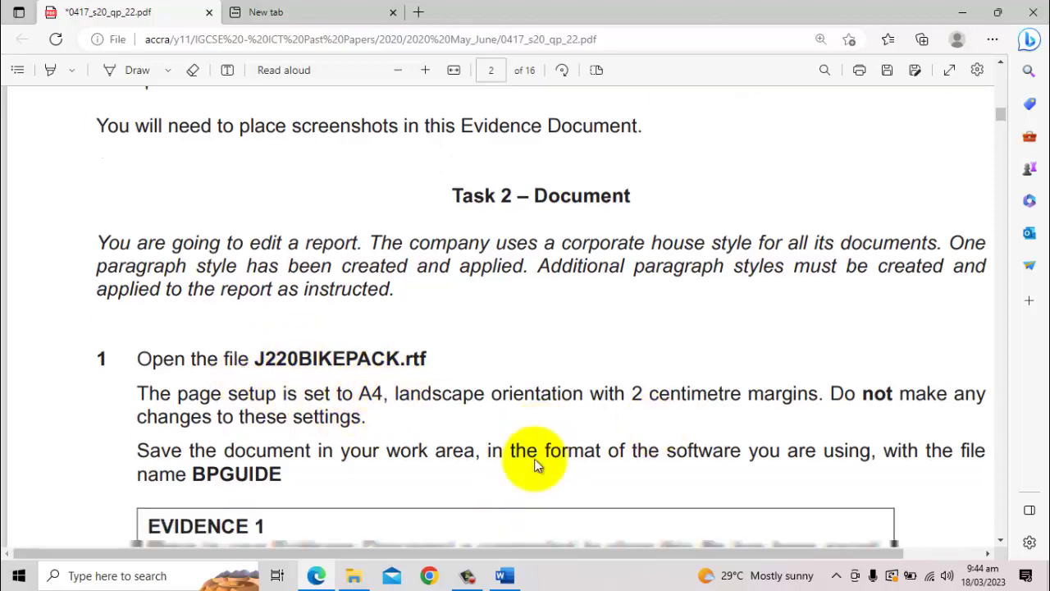